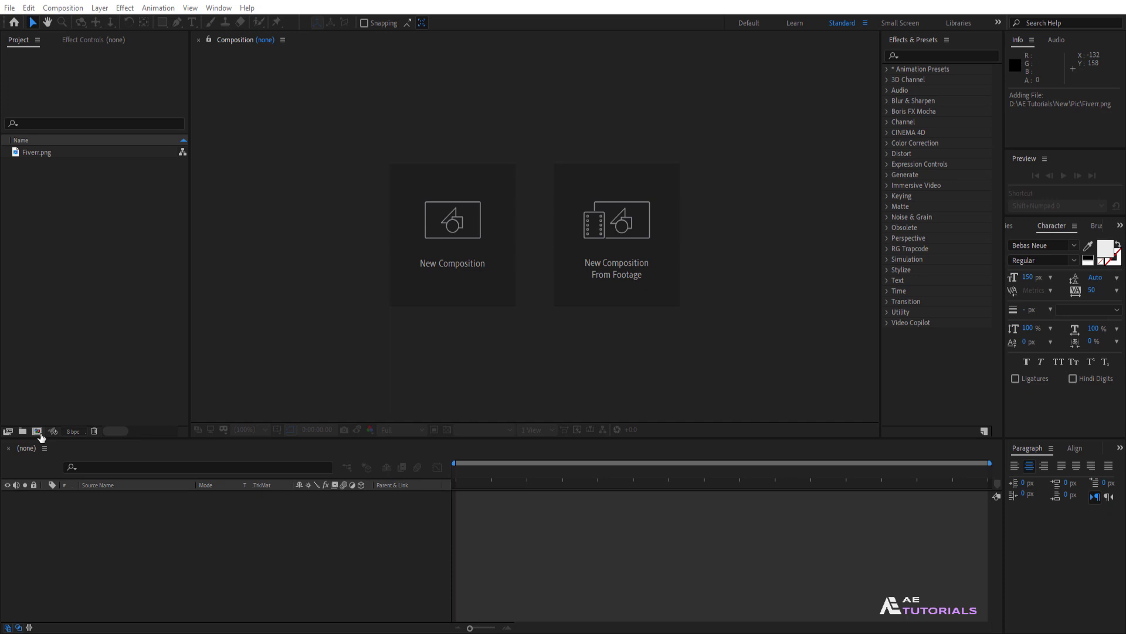
Create a composition named Your Logo with the HDTV 1080 29.97 preset and a 7-second duration.
click(37, 431)
text(Your Logo)
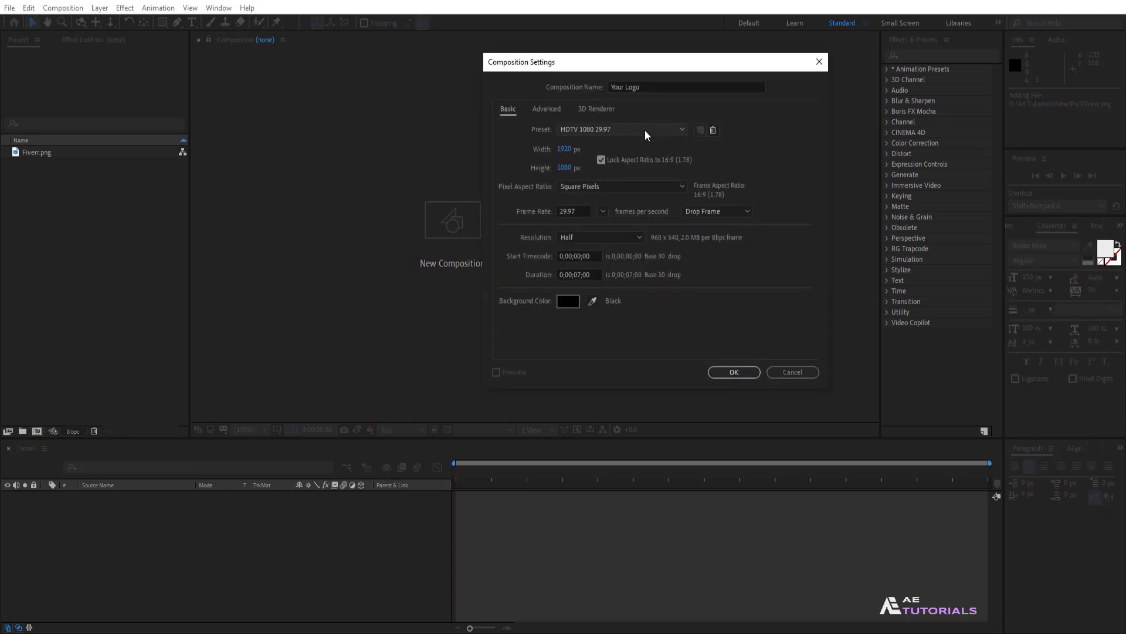
click(645, 130)
click(608, 463)
drag(590, 274, 577, 277)
click(634, 301)
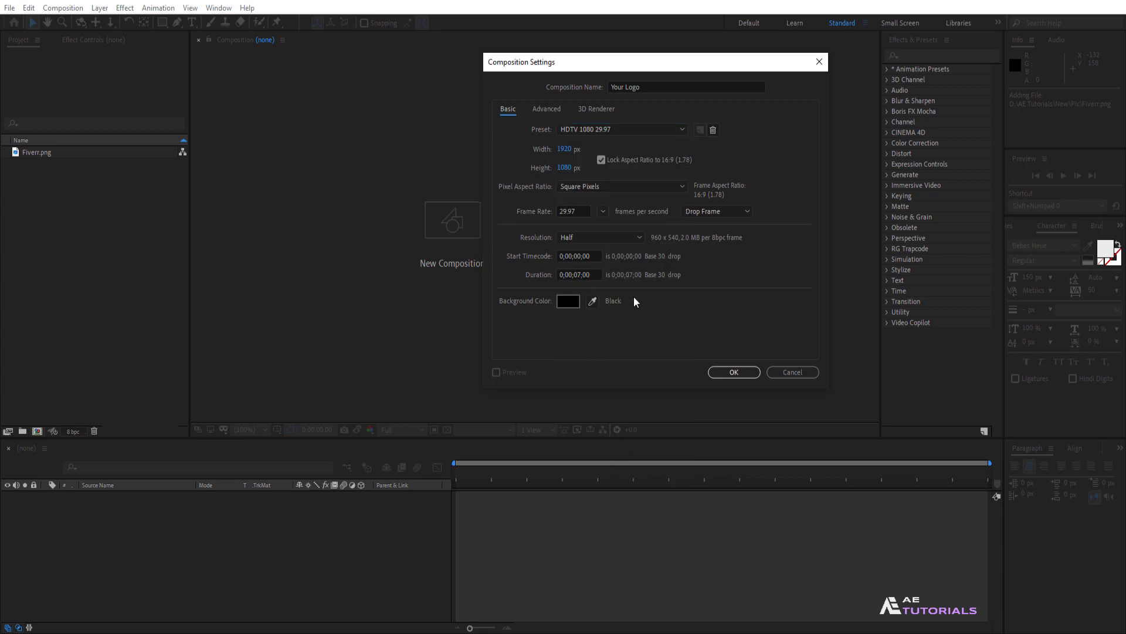
click(720, 372)
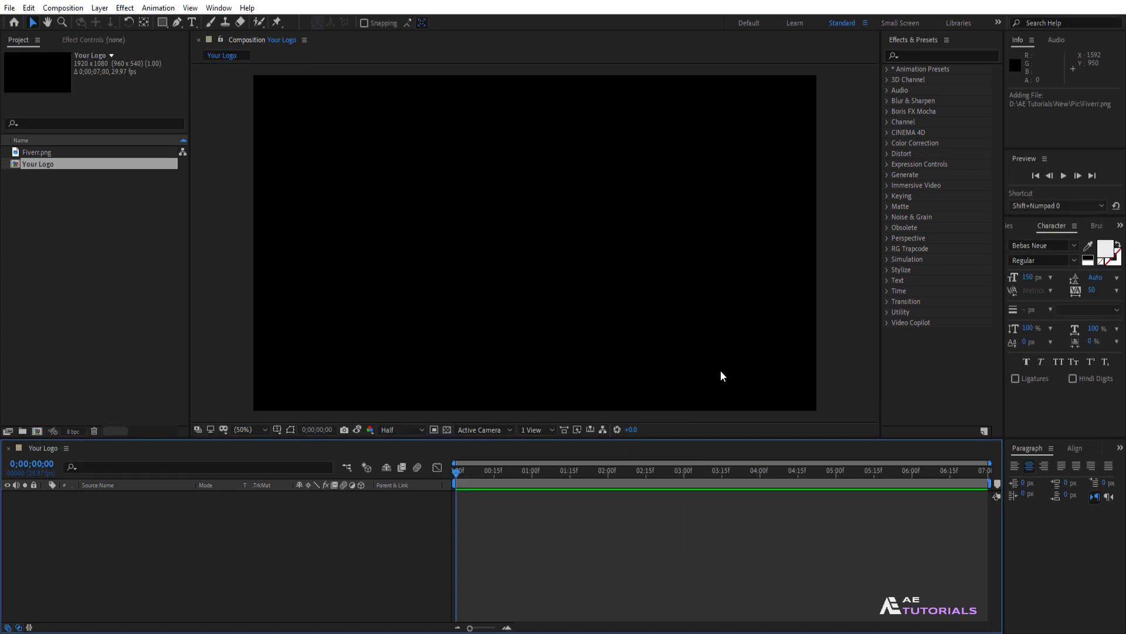
Add Fiverr.png as a layer in the Your Logo composition and show the transparency grid.
click(41, 152)
drag(43, 163, 156, 521)
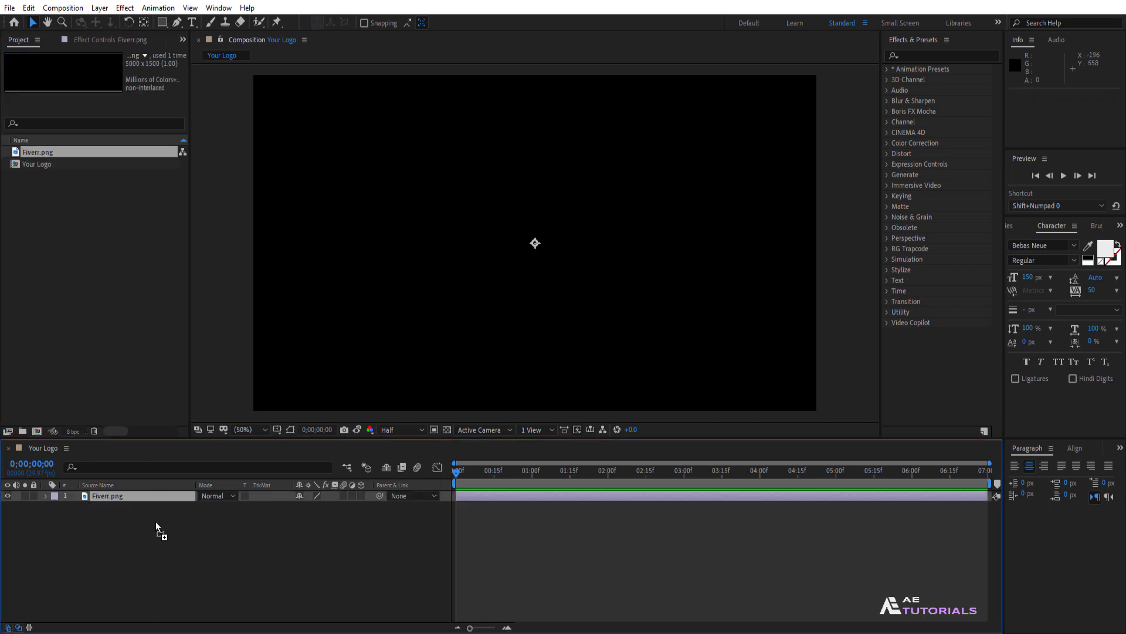
click(447, 430)
Set the Fiverr.png layer's scale to 20%.
key(s)
click(114, 496)
key(s)
click(314, 505)
text(28)
key(Return)
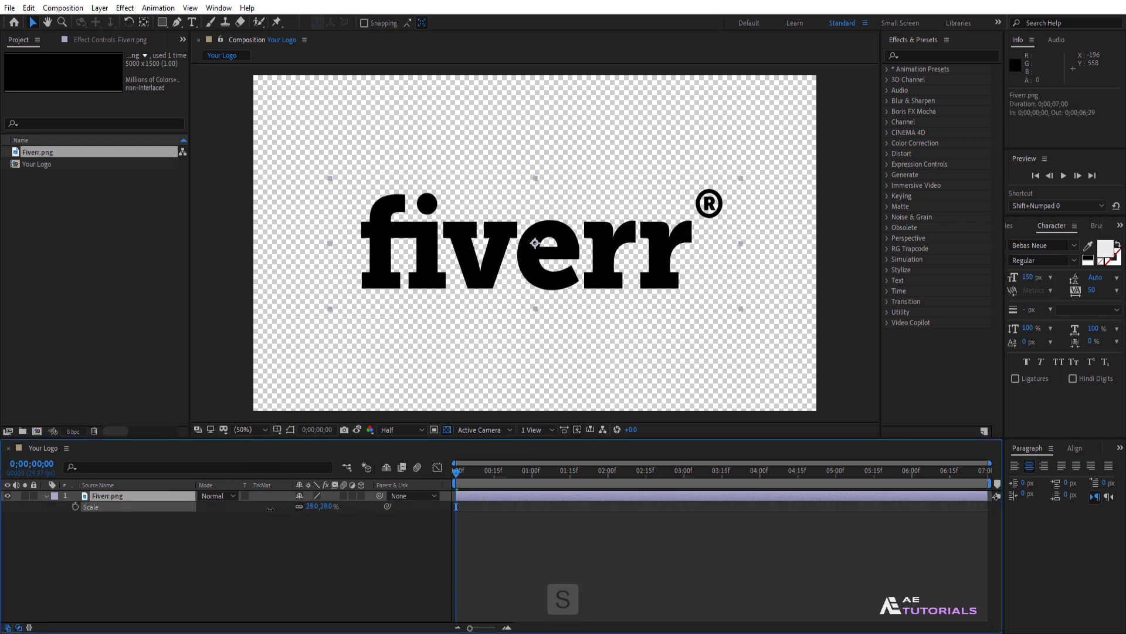
text(0)
key(Return)
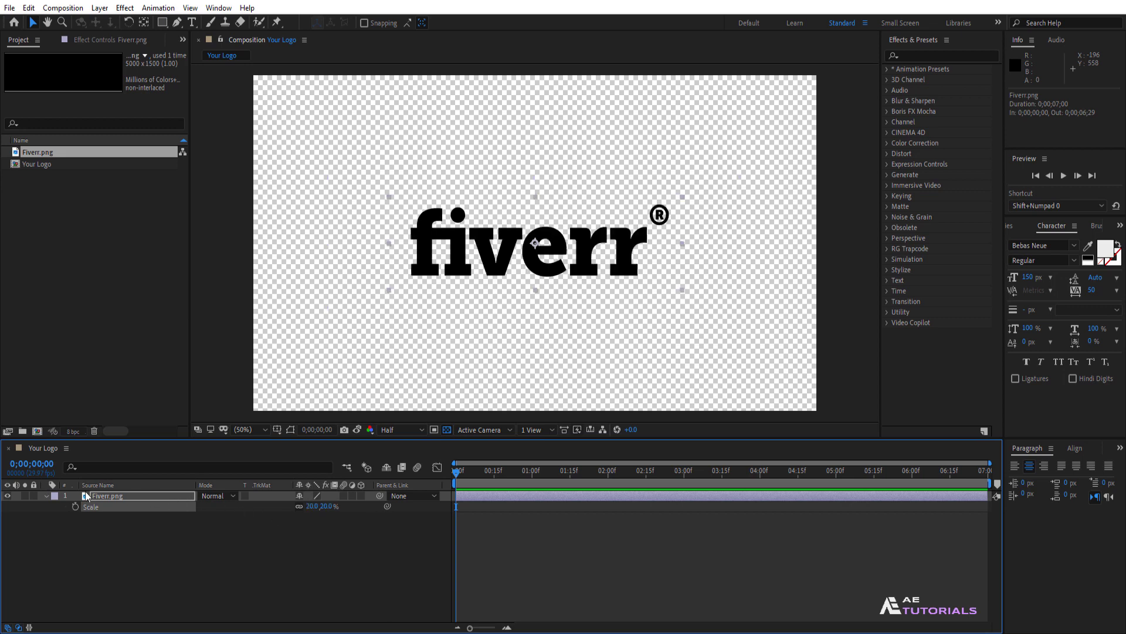
click(47, 496)
Create a composition named Color with the same HDTV 1080 29.97 settings and add the Your Logo composition to it as a layer.
click(37, 431)
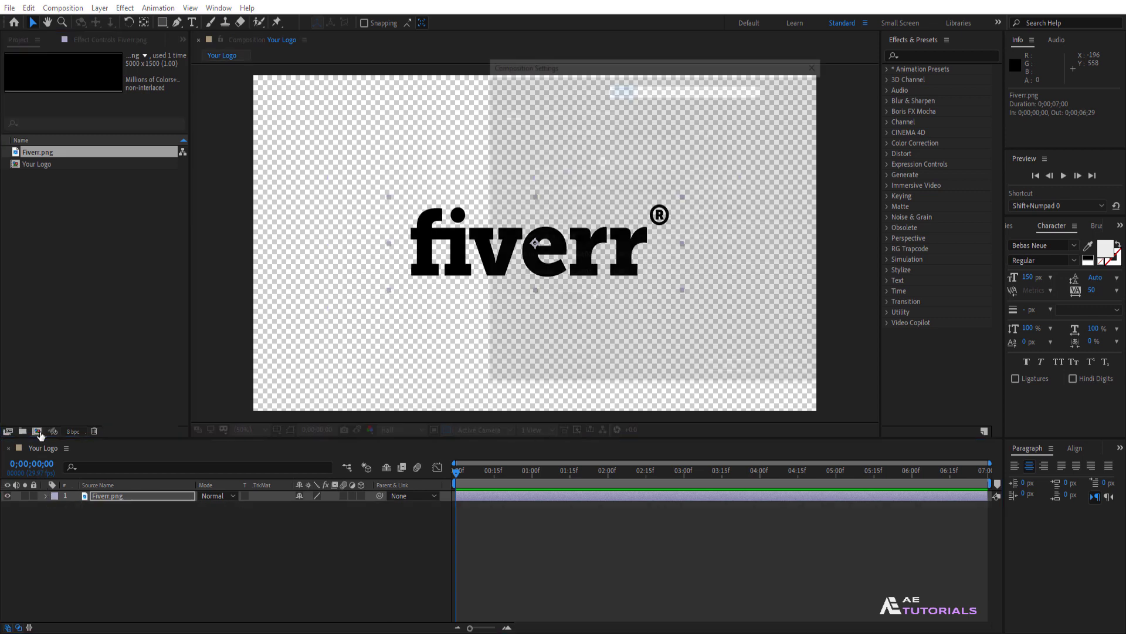
text(Color)
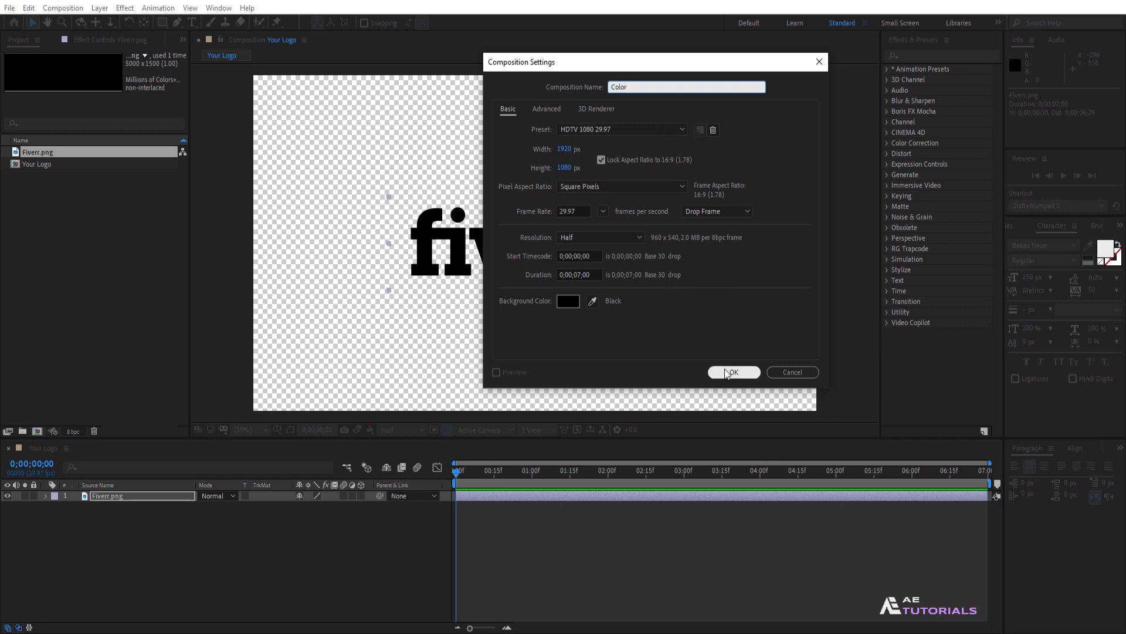
click(727, 372)
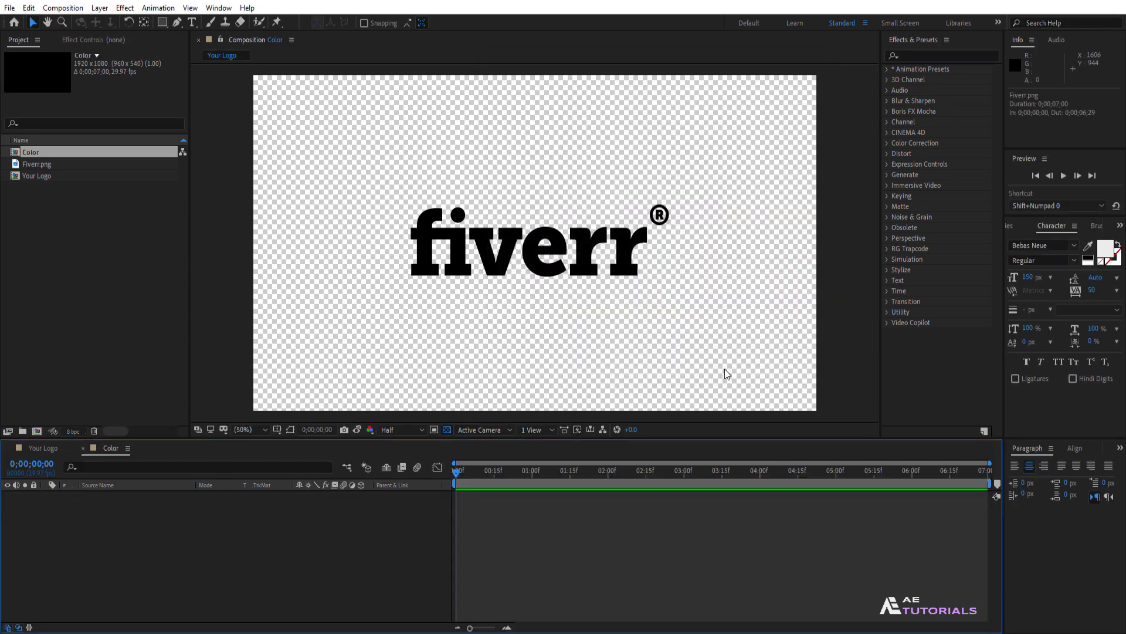
click(37, 176)
drag(36, 177, 168, 516)
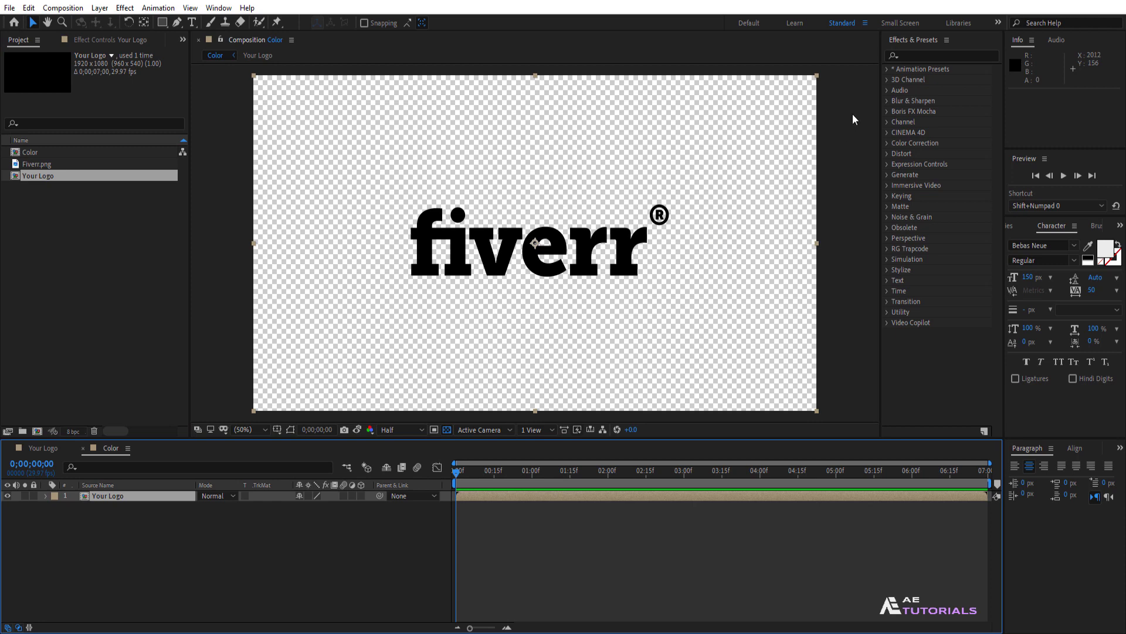
Apply the 4-Color Gradient effect to the Your Logo layer and turn off the transparency grid.
click(916, 55)
text(4)
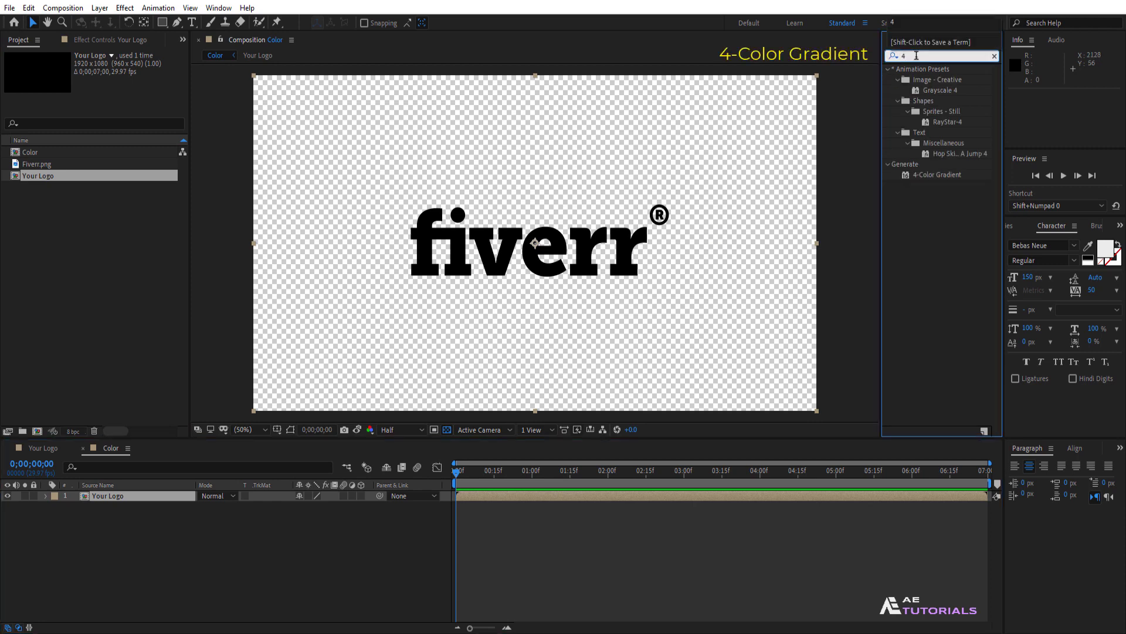
drag(941, 174, 132, 496)
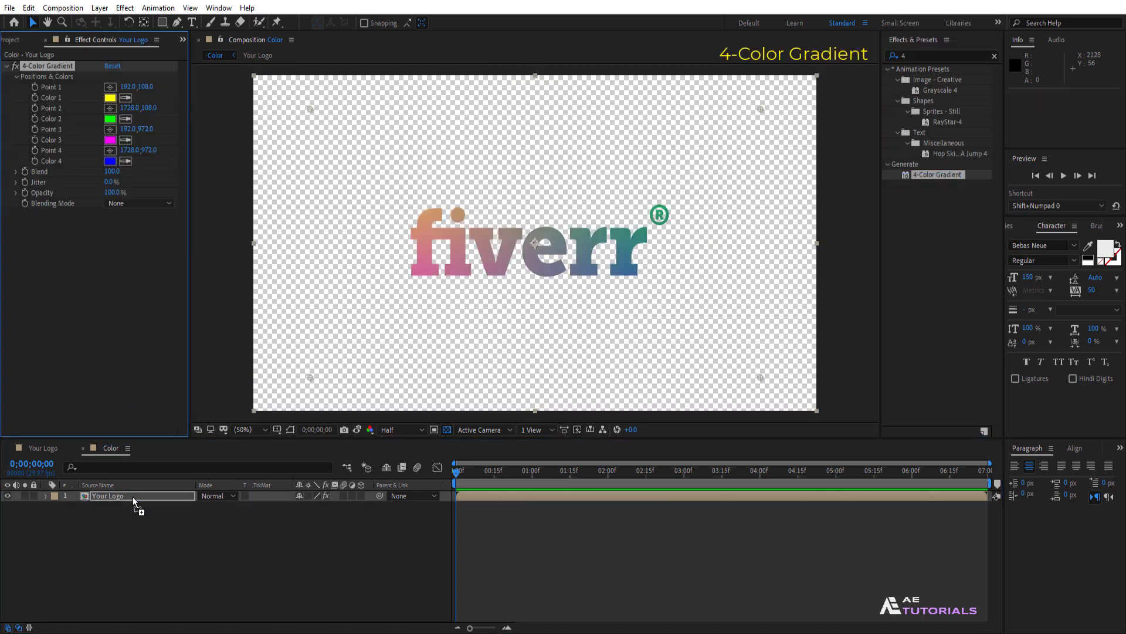
click(446, 430)
Set the 4-Color Gradient's Color 1 to 00FF4E and Color 2 to 00D8FF.
click(111, 98)
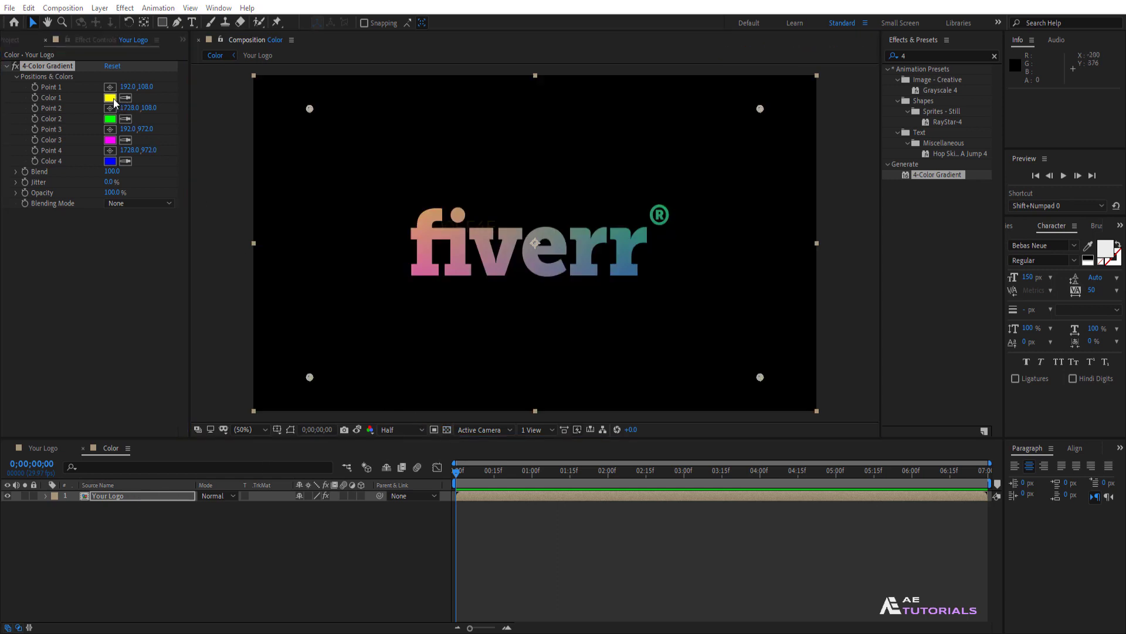
text(00FF4E)
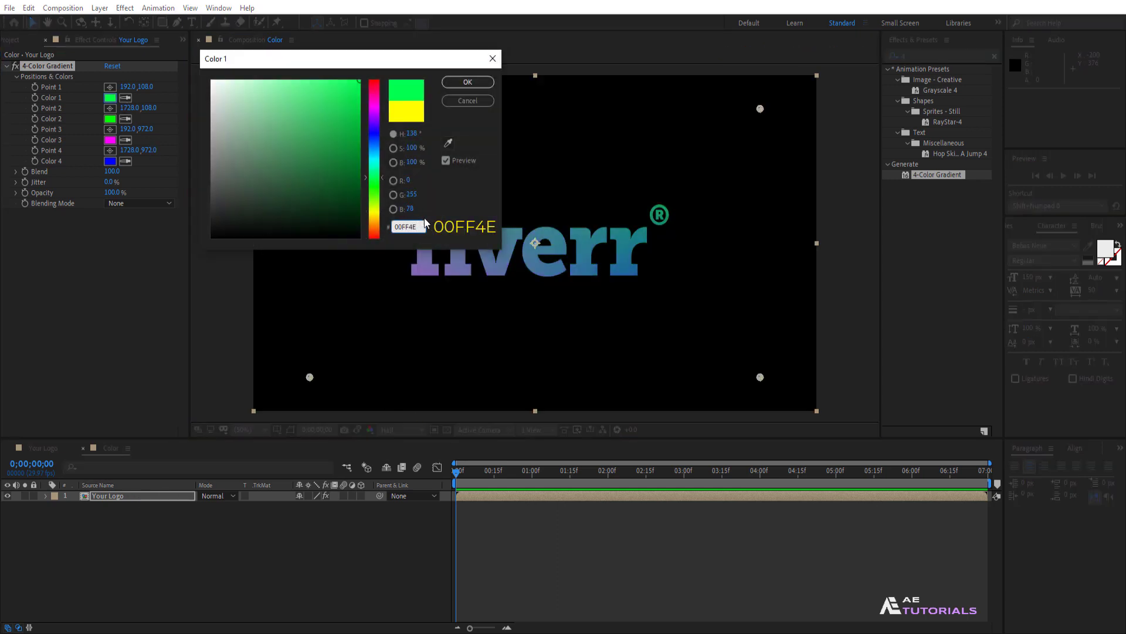
click(457, 85)
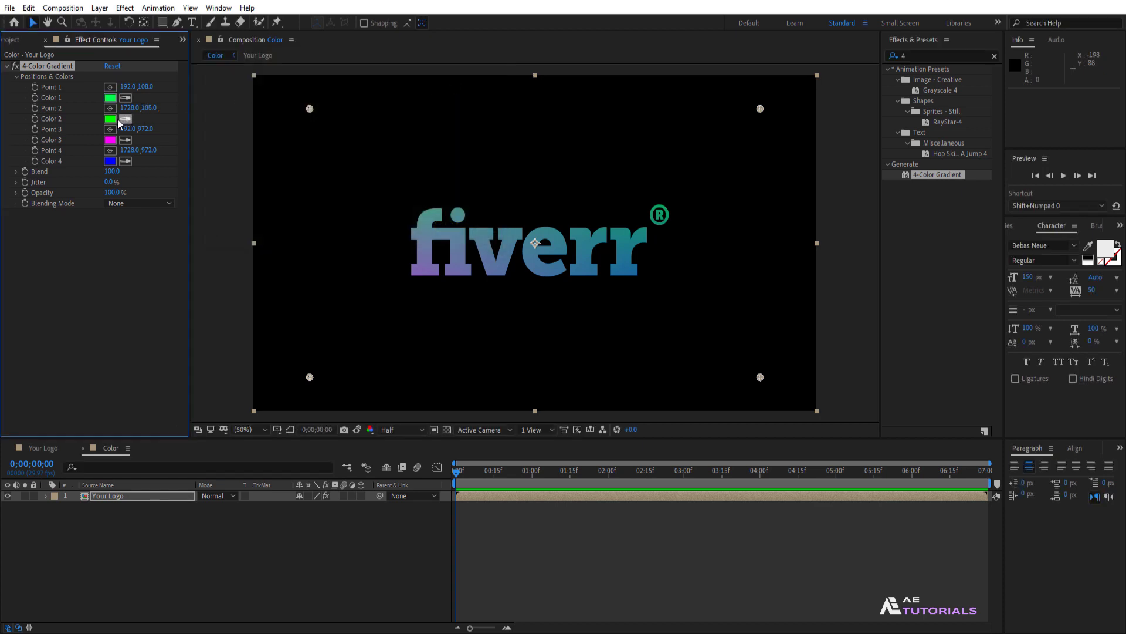
click(111, 119)
text(00)
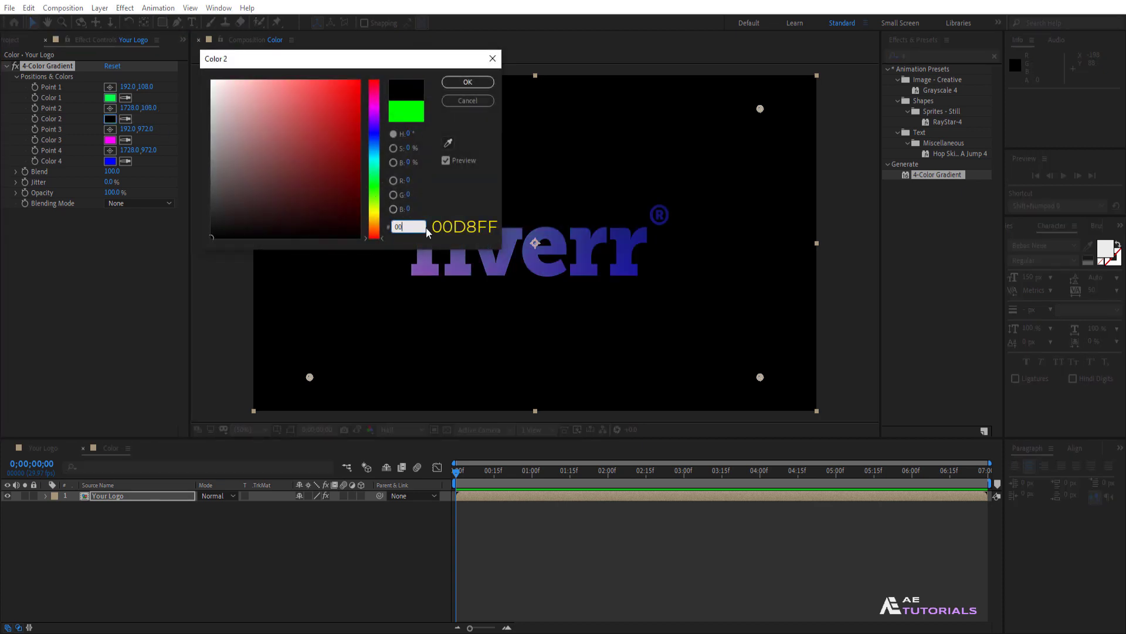
text(D8FF)
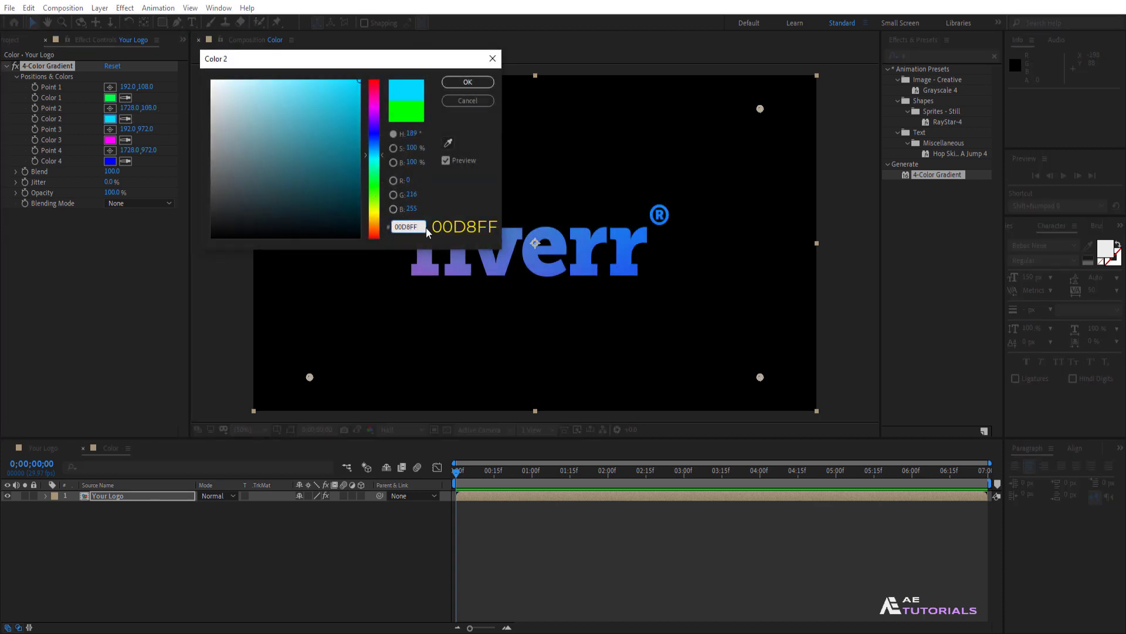
click(468, 83)
Set the 4-Color Gradient's Color 3 to 3CFF00.
click(110, 139)
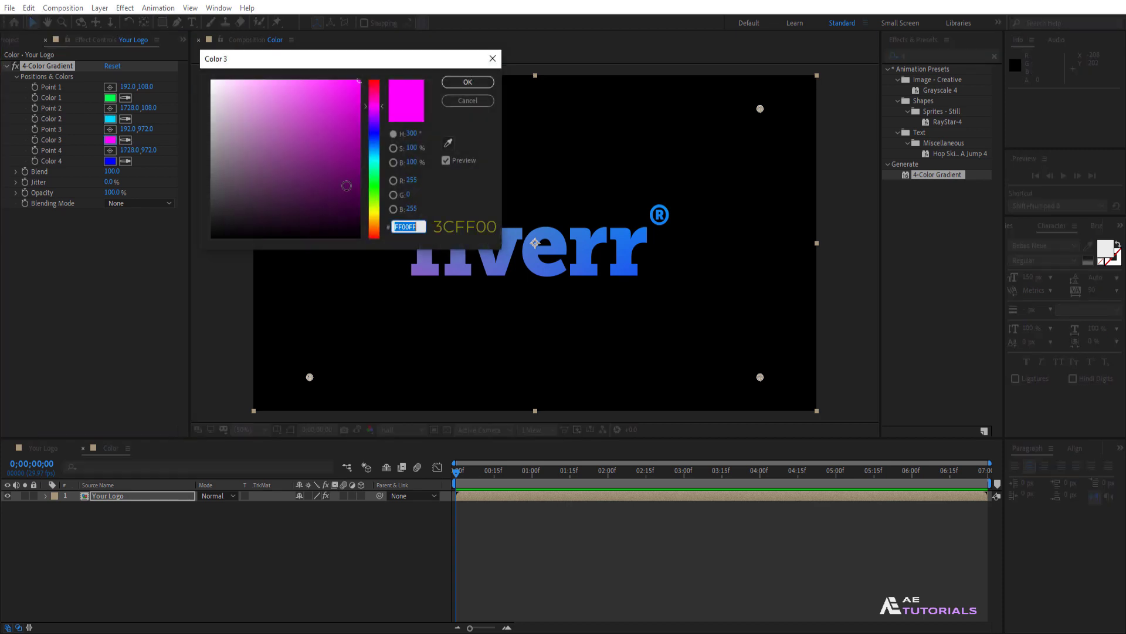
text(3CFF00)
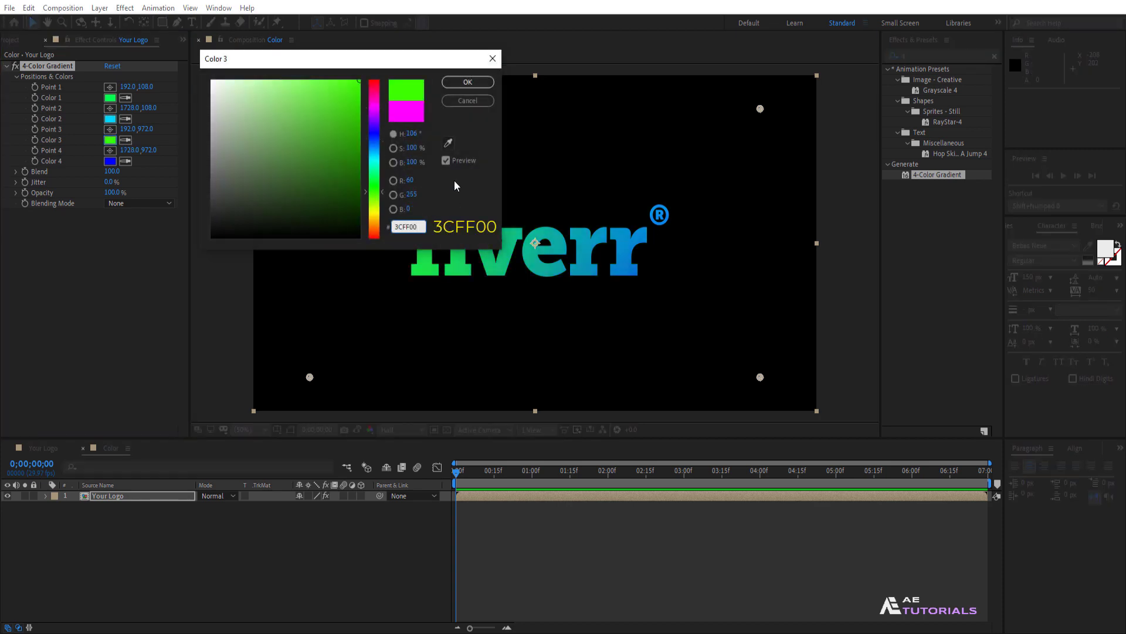
click(457, 83)
Set the 4-Color Gradient's Color 4 to B4FF00 and its Blend to 5.
click(109, 161)
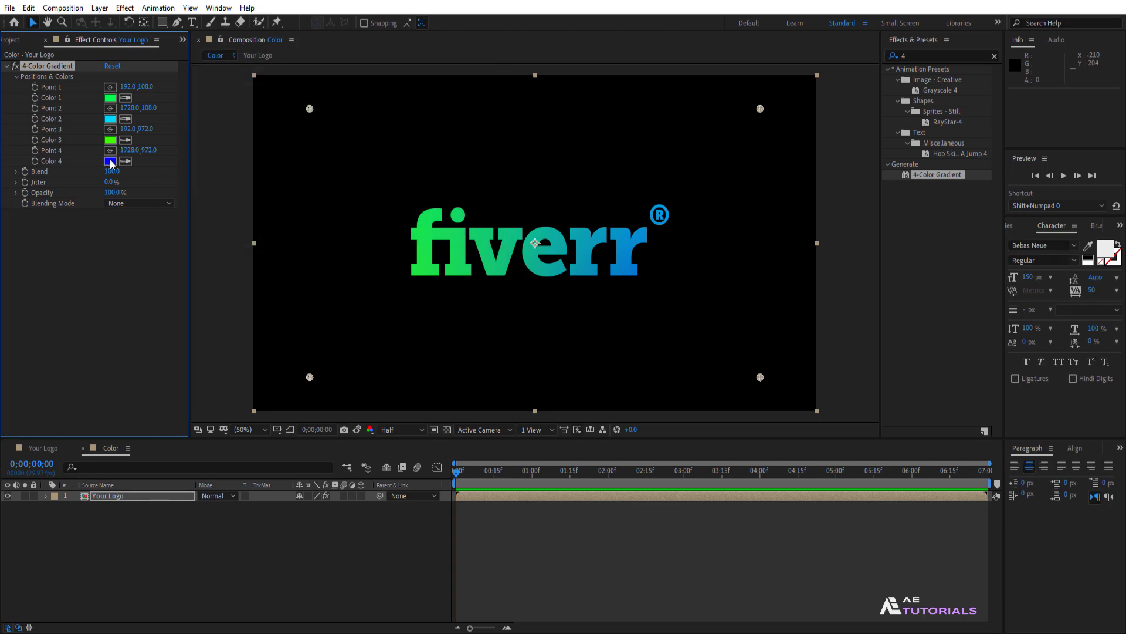
text(B)
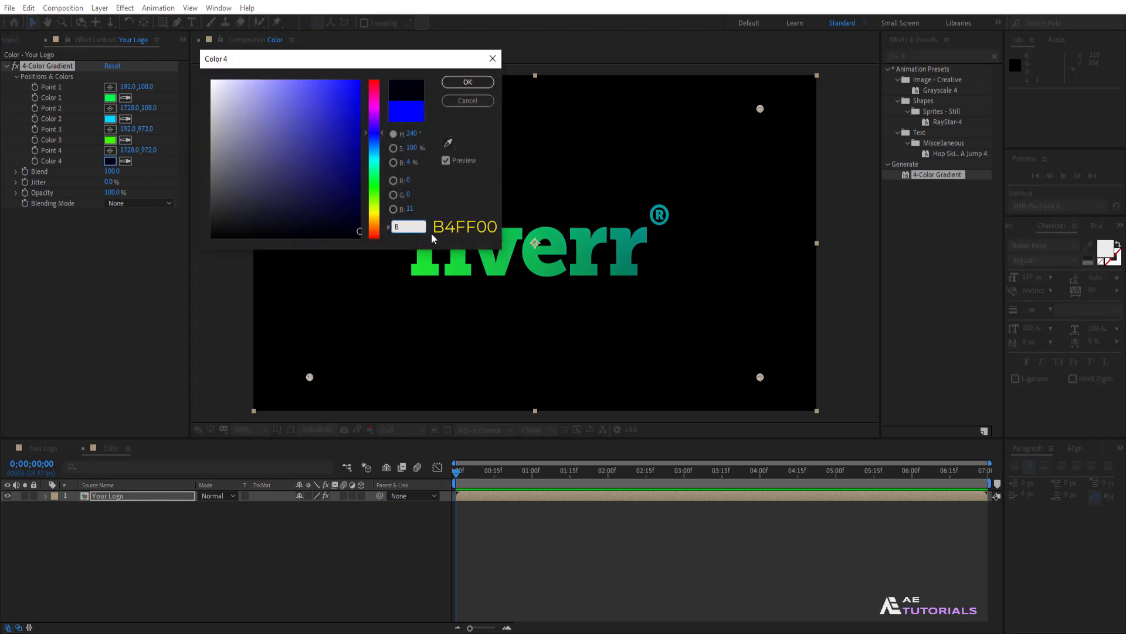
text(4FF00)
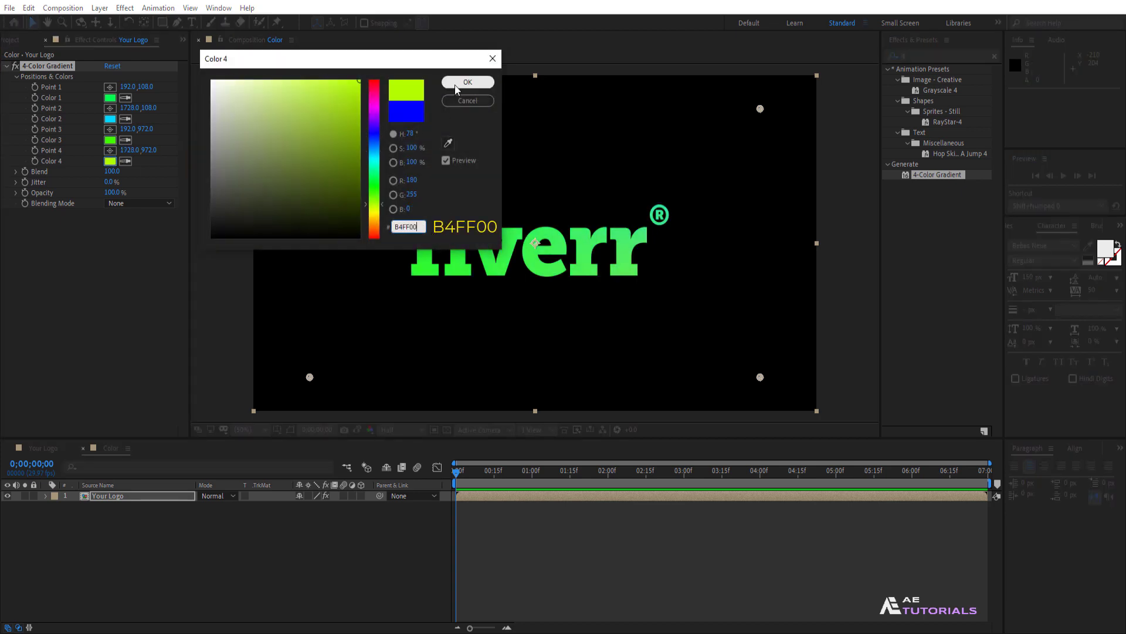
click(456, 83)
click(120, 172)
key(Return)
At 0;00;03;15, place gradient Point 1 at about 626, 284 and Point 2 at about 810, 380, and enable keyframing for both.
drag(456, 472, 721, 476)
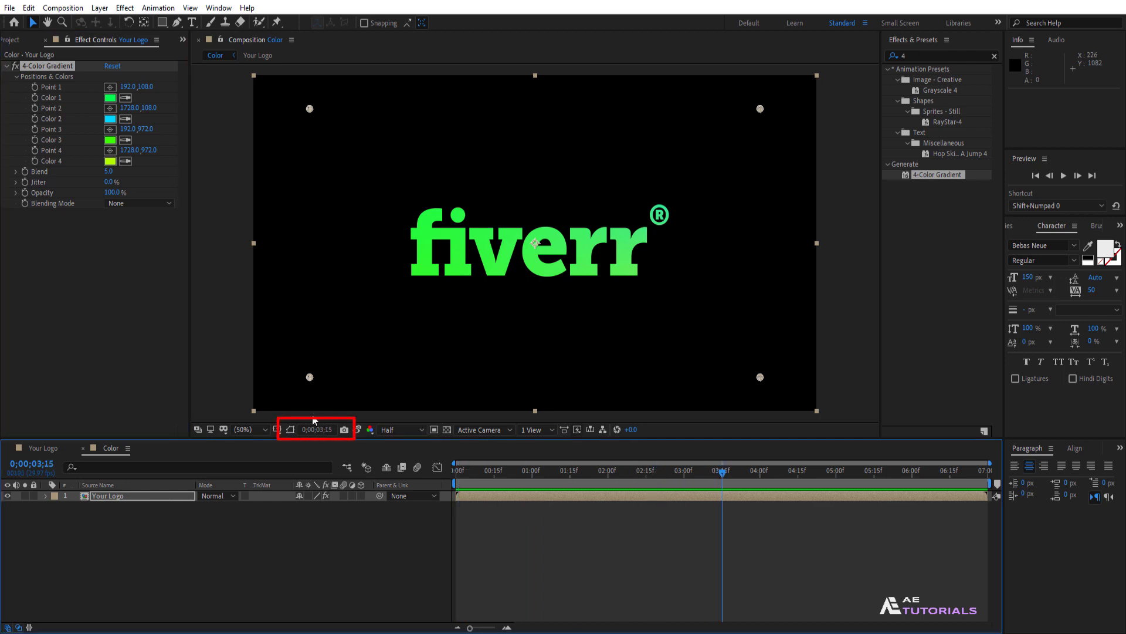
click(51, 90)
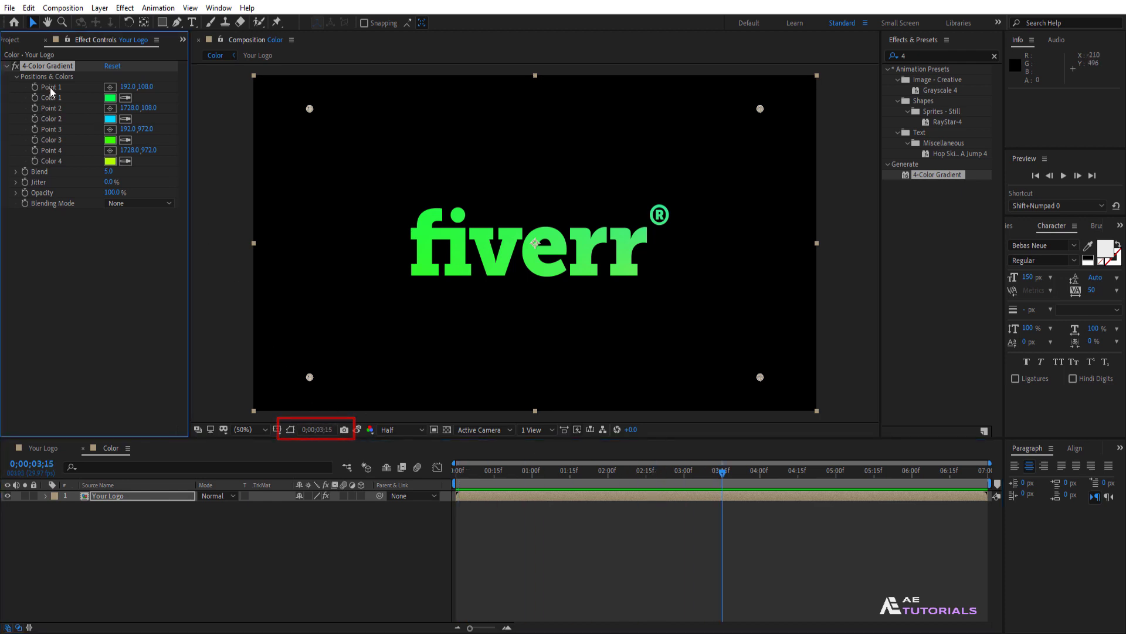
drag(309, 109, 437, 164)
click(37, 91)
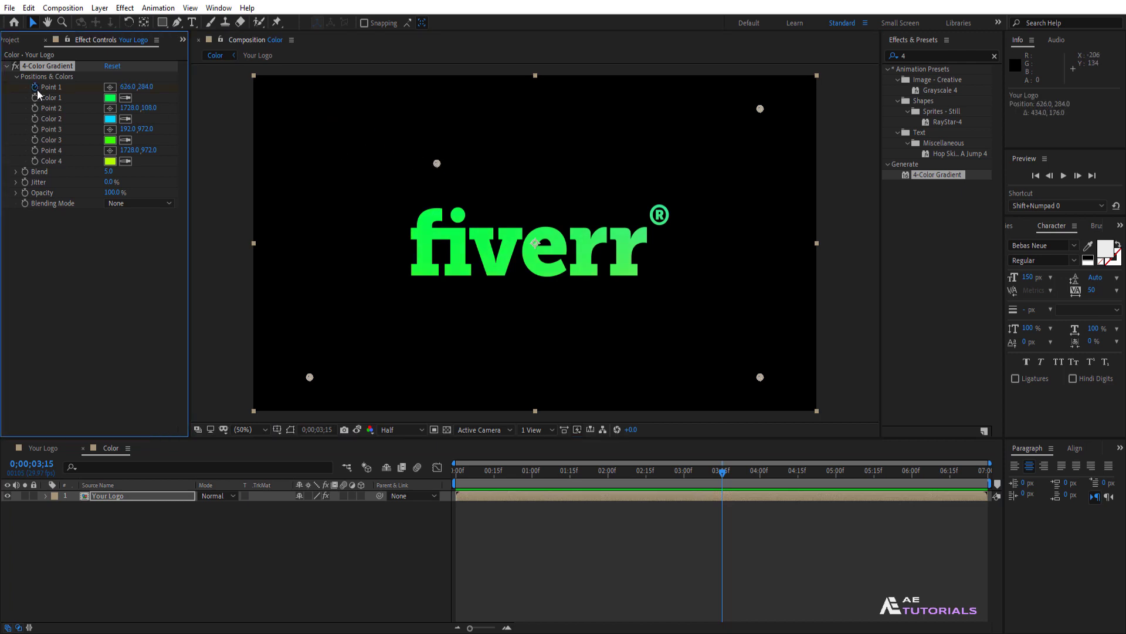
drag(761, 108, 491, 193)
click(37, 111)
Place gradient Point 3 at about 1296, 370 and Point 4 at about 946, 660, and enable keyframing for both.
drag(310, 377, 636, 184)
click(38, 135)
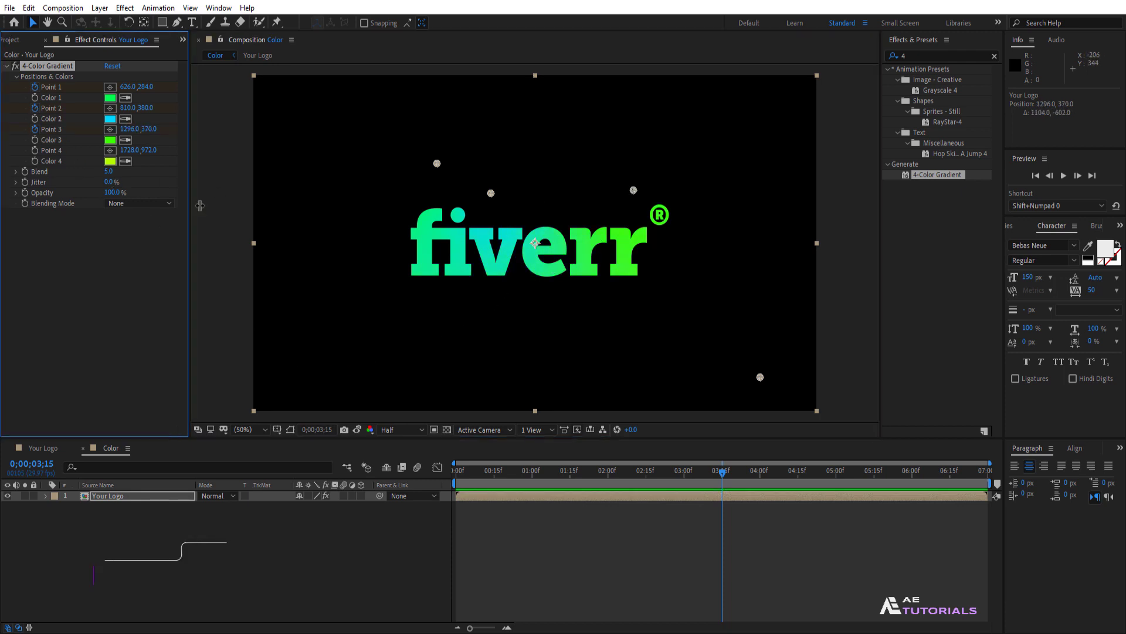
drag(761, 378, 530, 281)
click(38, 156)
At 0;00;00;00, keyframe gradient Points 1 and 2 further down-left, Point 3 right of the ® mark and Point 4 slightly up-left.
drag(578, 471, 456, 471)
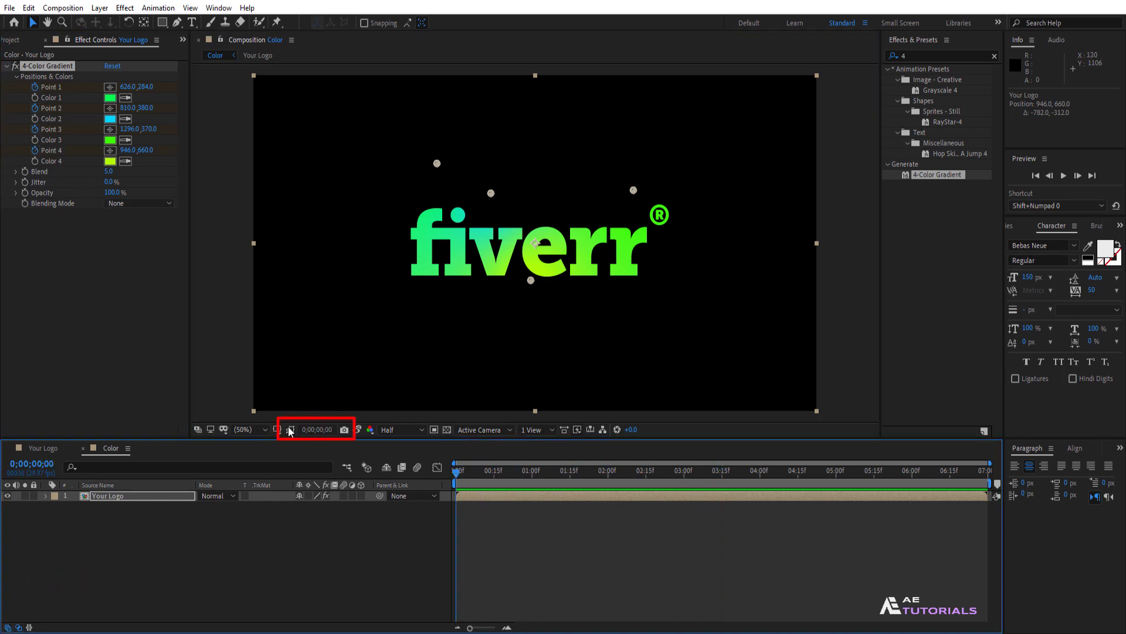
drag(530, 283, 501, 273)
drag(491, 196, 476, 221)
drag(437, 164, 388, 204)
drag(633, 190, 712, 232)
At 0;00;06;29, keyframe Points 1–4 at about 556, 414; 912, 444; 1306, 466; and 1094, 660, and preview the animation.
drag(457, 474, 986, 472)
drag(533, 284, 563, 281)
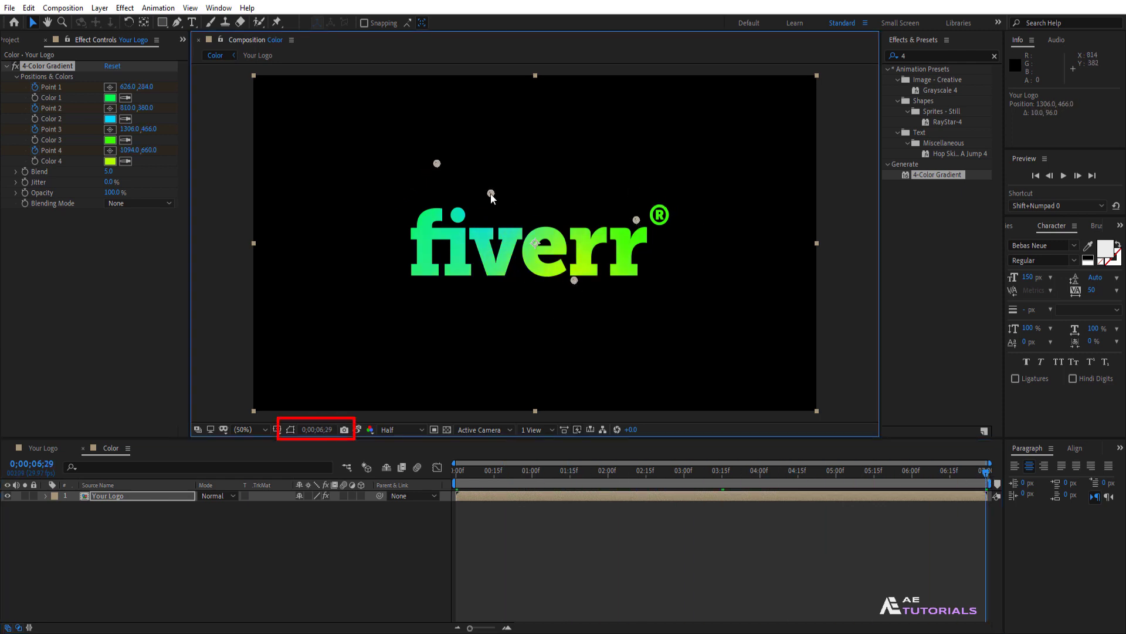
drag(437, 164, 420, 206)
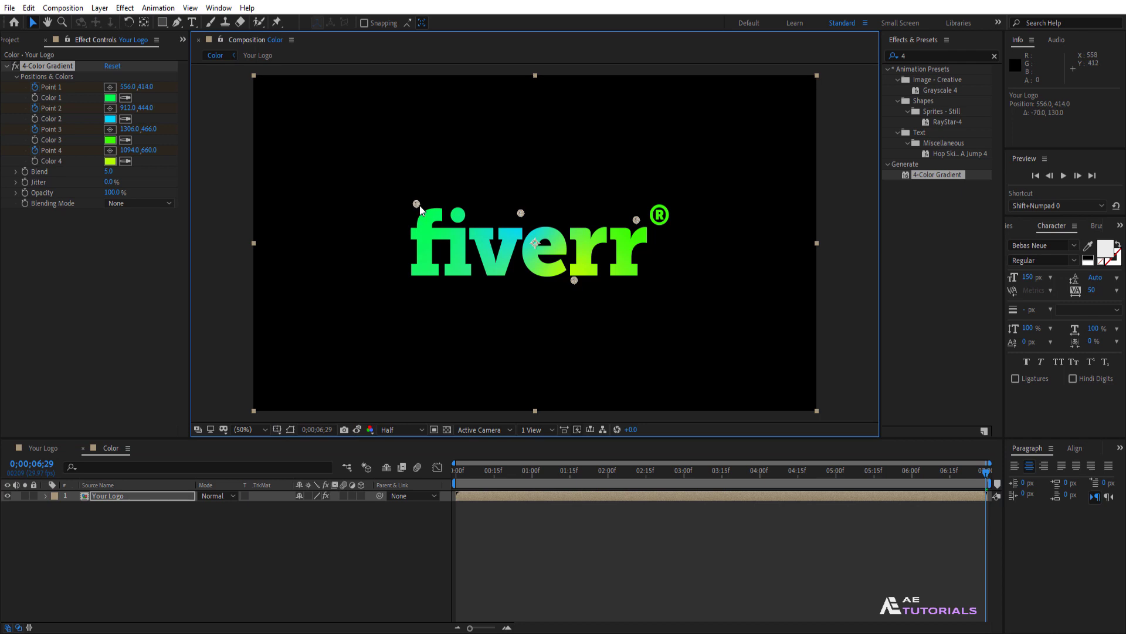
key(space)
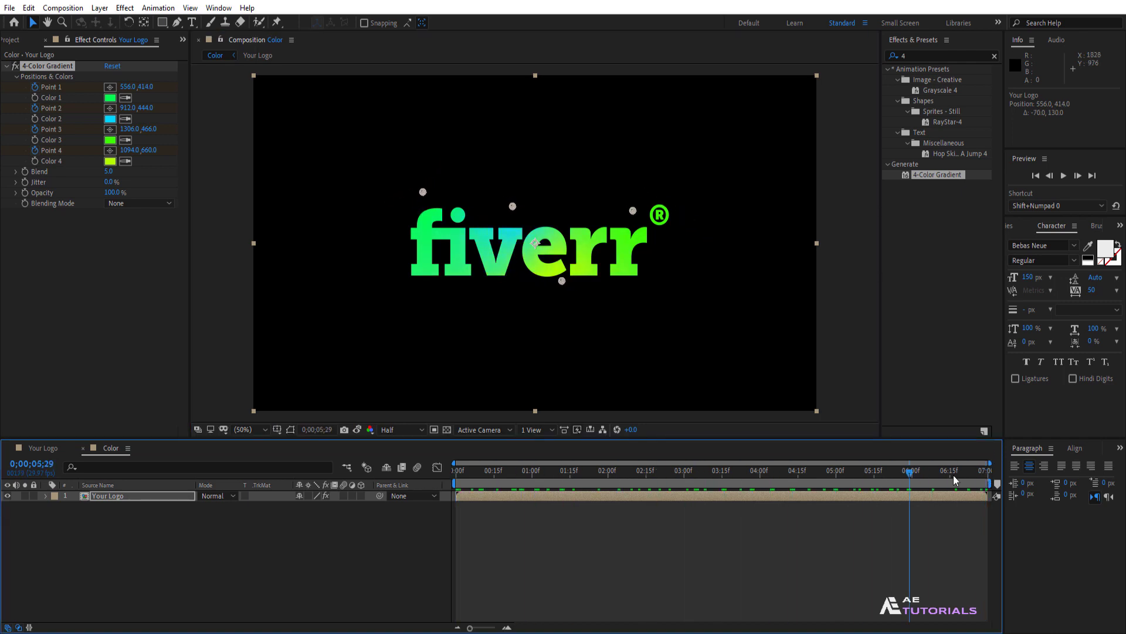
key(space)
Create a black 1920 x 1080 solid layer named Fractal in the Color composition.
right_click(213, 543)
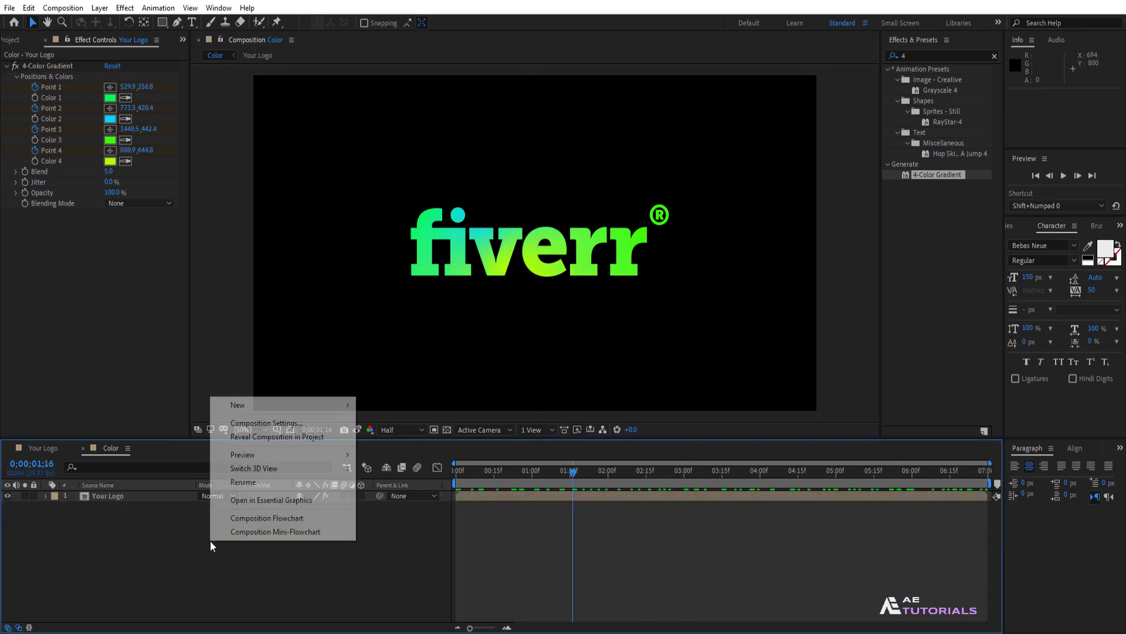
mouse_move(276, 407)
click(396, 440)
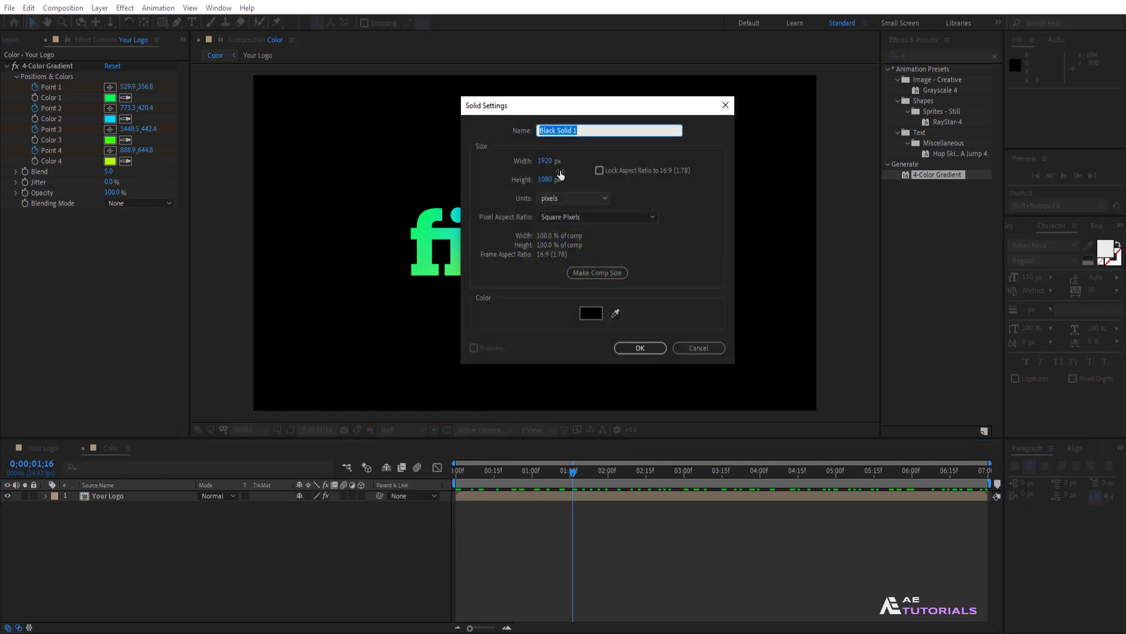
click(640, 349)
Find the Fractal Noise effect and apply it to the Fractal solid.
click(909, 55)
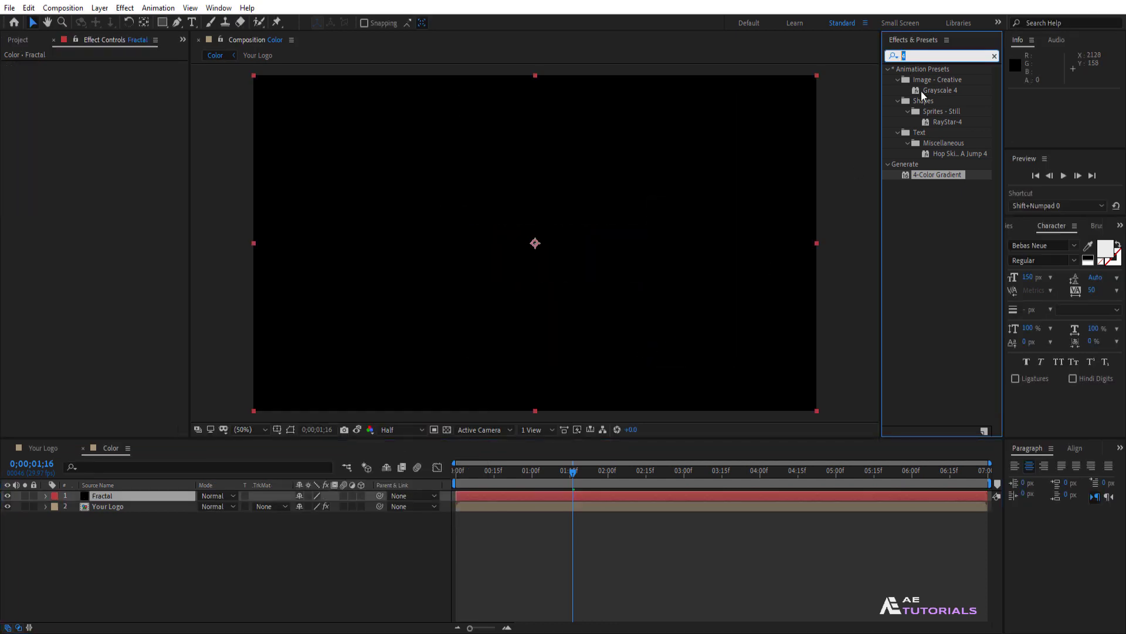
text(frac)
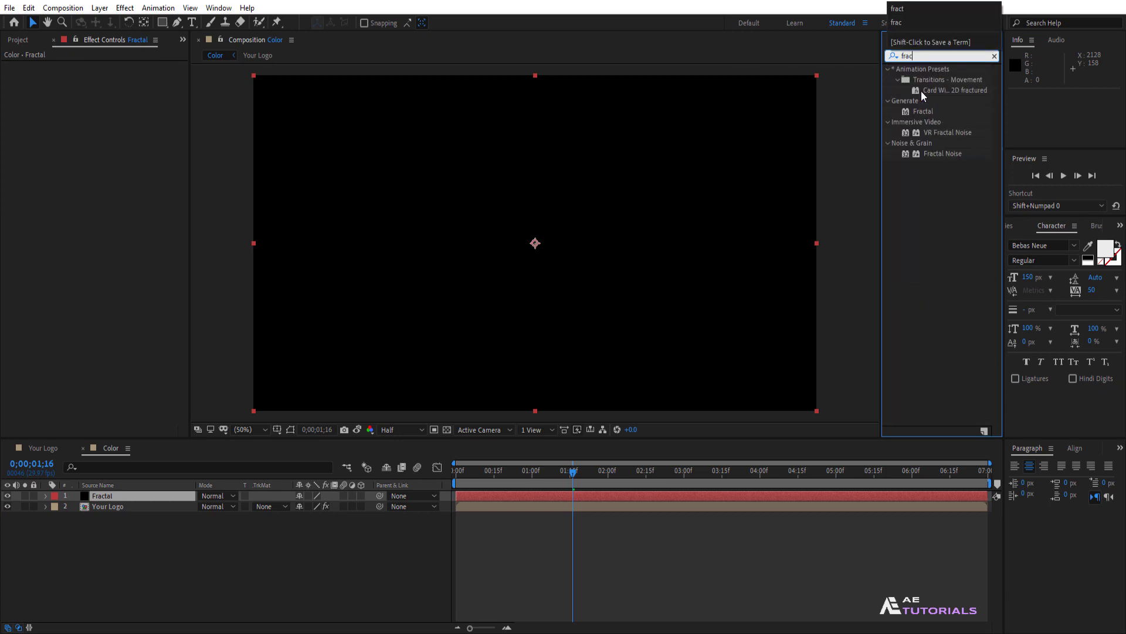
text(tal)
drag(939, 124, 648, 224)
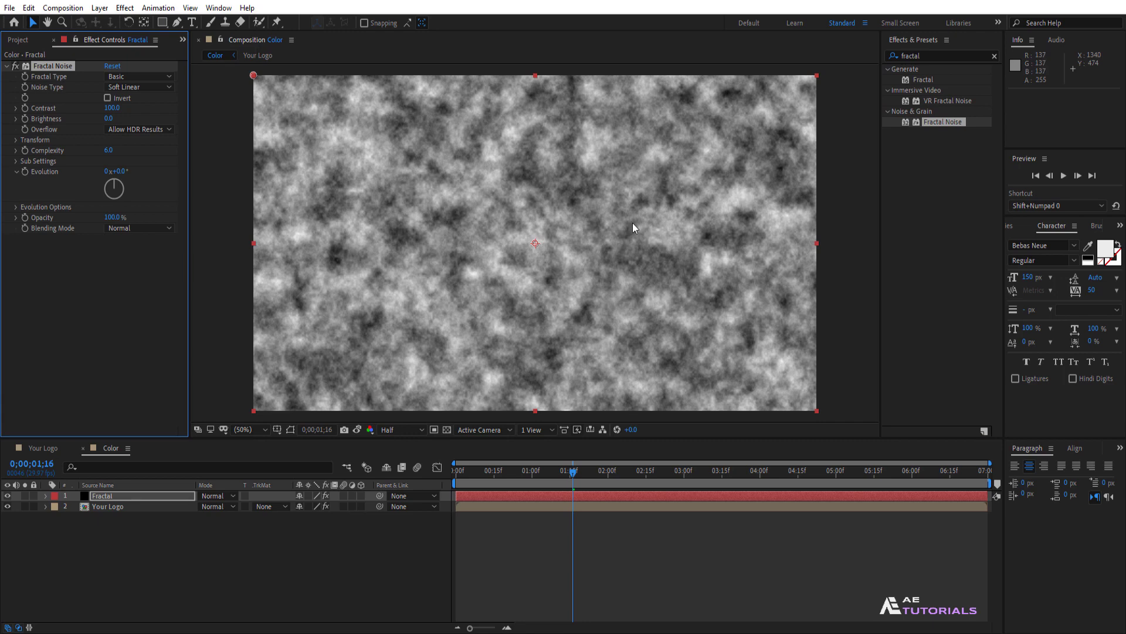
Set the Fractal layer's Fractal Noise to the Rocky fractal type with a Contrast of 300.
click(153, 77)
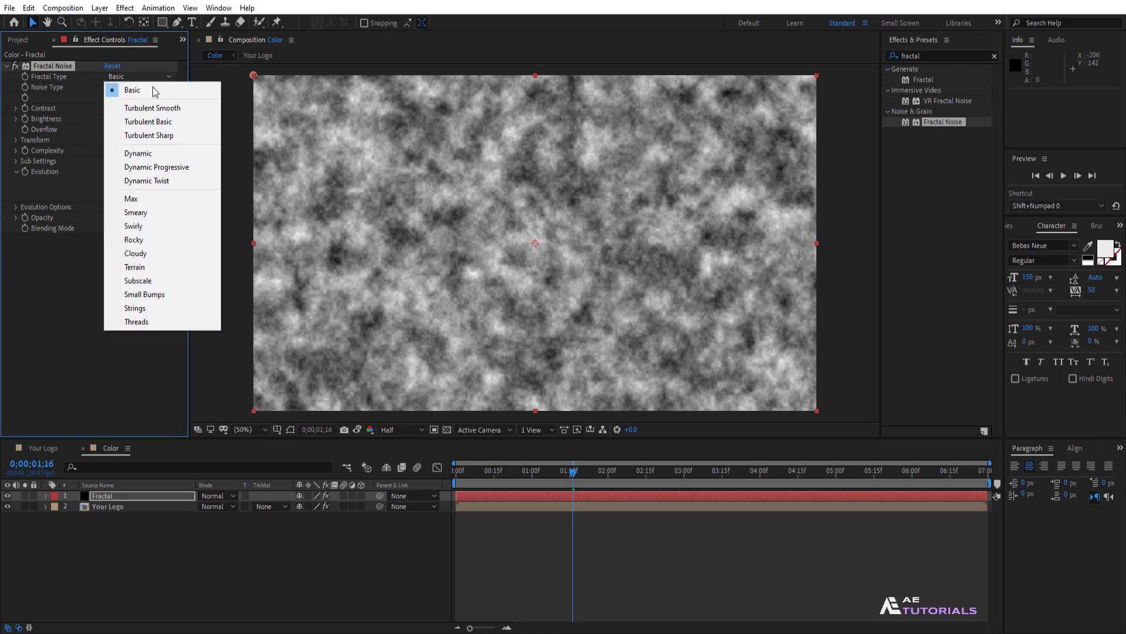
click(145, 240)
click(113, 109)
text(300)
key(Return)
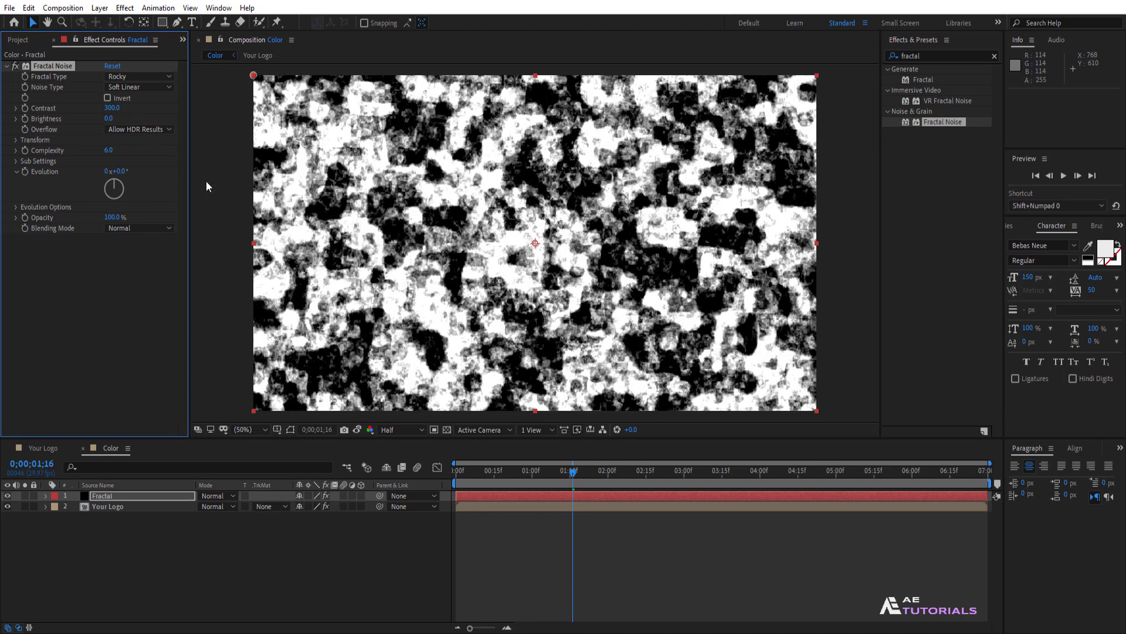
Keyframe the Fractal layer's Fractal Noise Brightness at about -169 at 0;00;00;00 and about 160 at 0;00;01;15.
drag(577, 477, 457, 475)
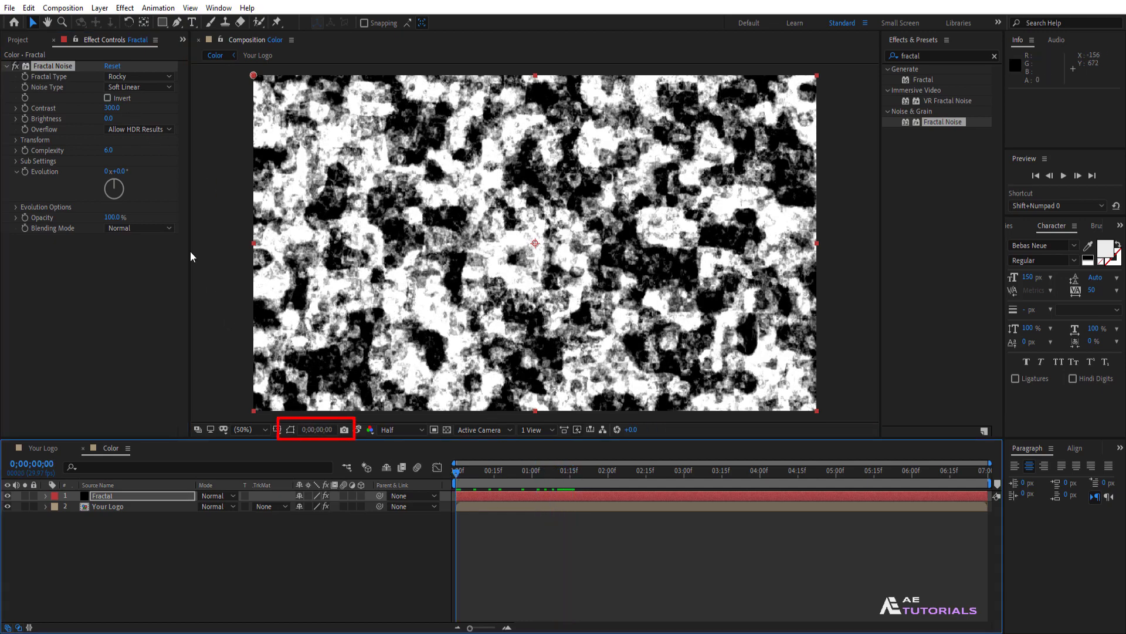
drag(112, 125, 24, 125)
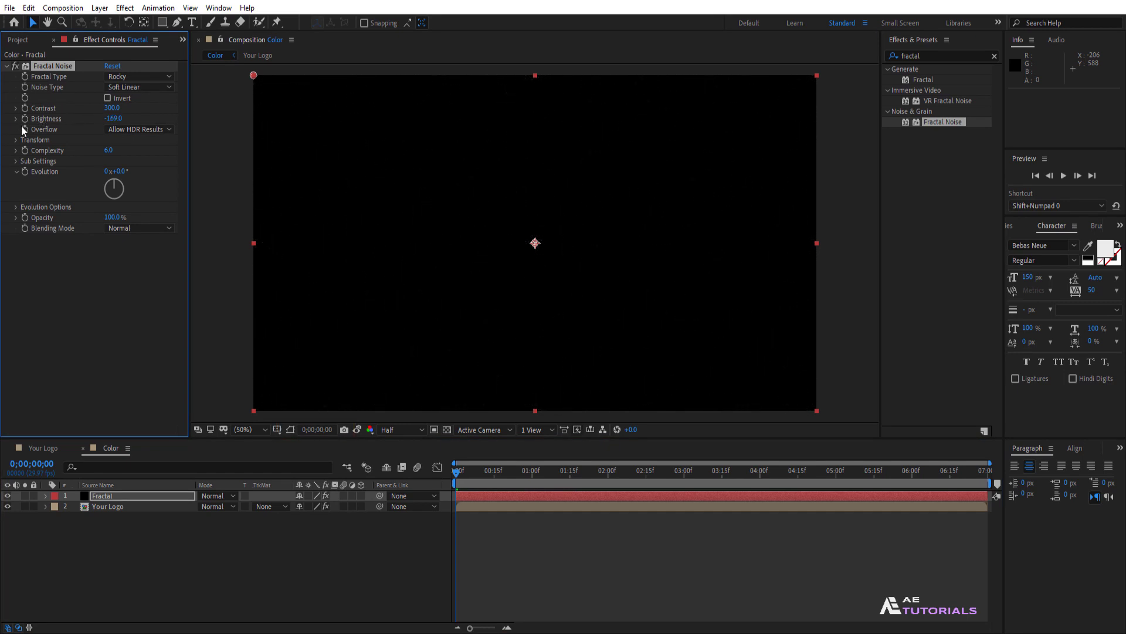
click(24, 119)
click(164, 494)
key(u)
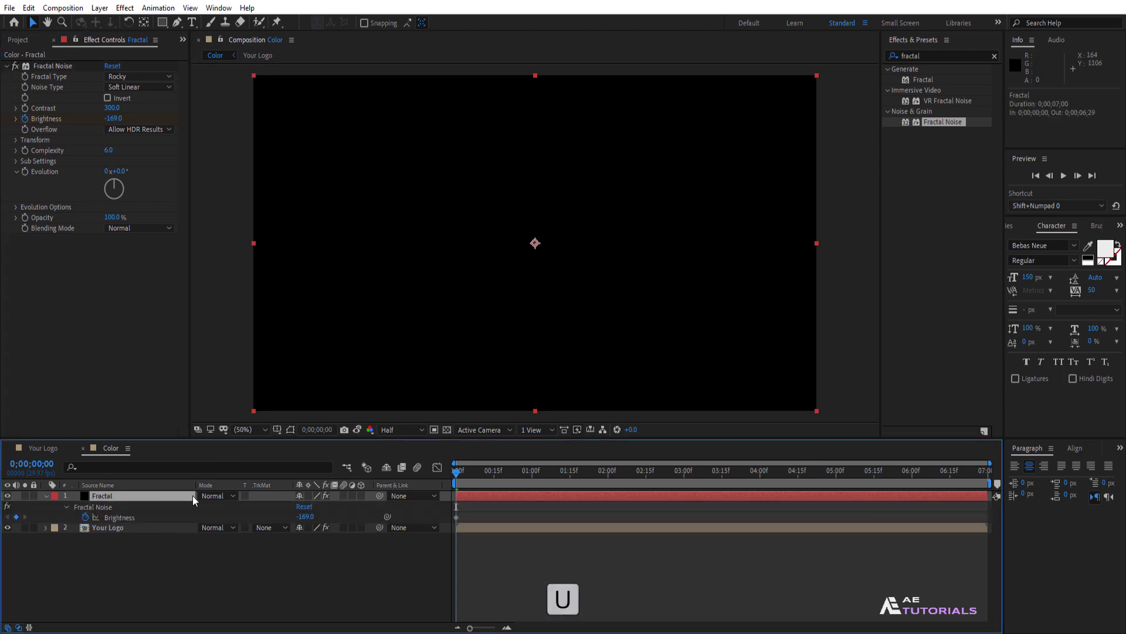
drag(456, 474, 570, 474)
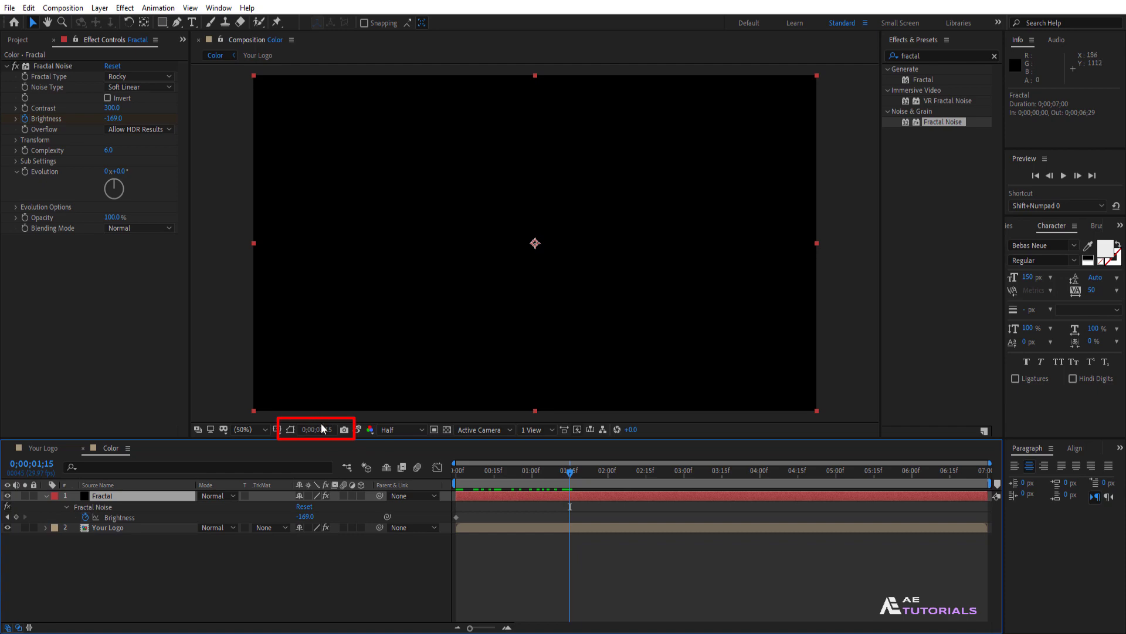
drag(114, 118, 319, 126)
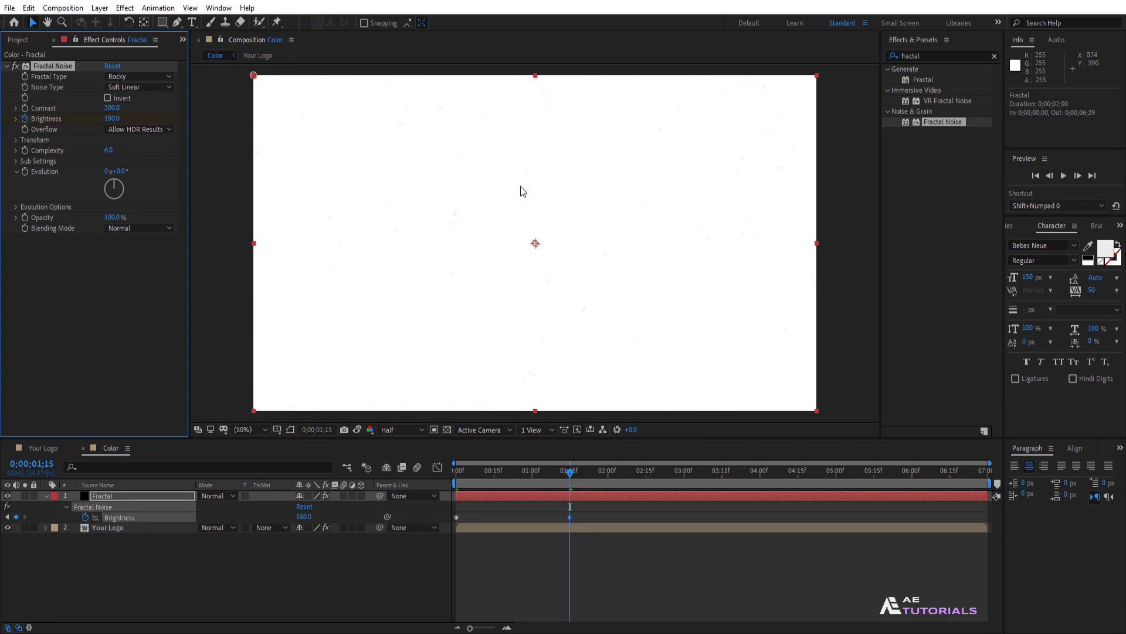
Apply Easy Ease to both Brightness keyframes and shape their speed graph to peak early with a long ease-in at 0;00;01;15.
drag(581, 508, 455, 525)
key(F9)
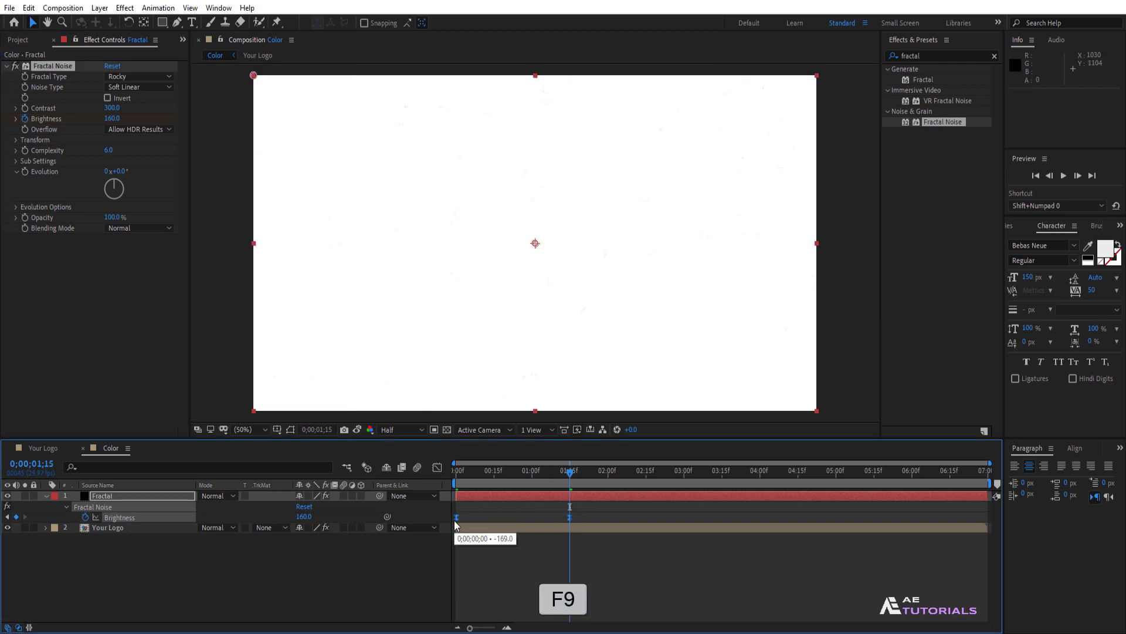
click(438, 468)
click(570, 595)
drag(532, 595, 513, 595)
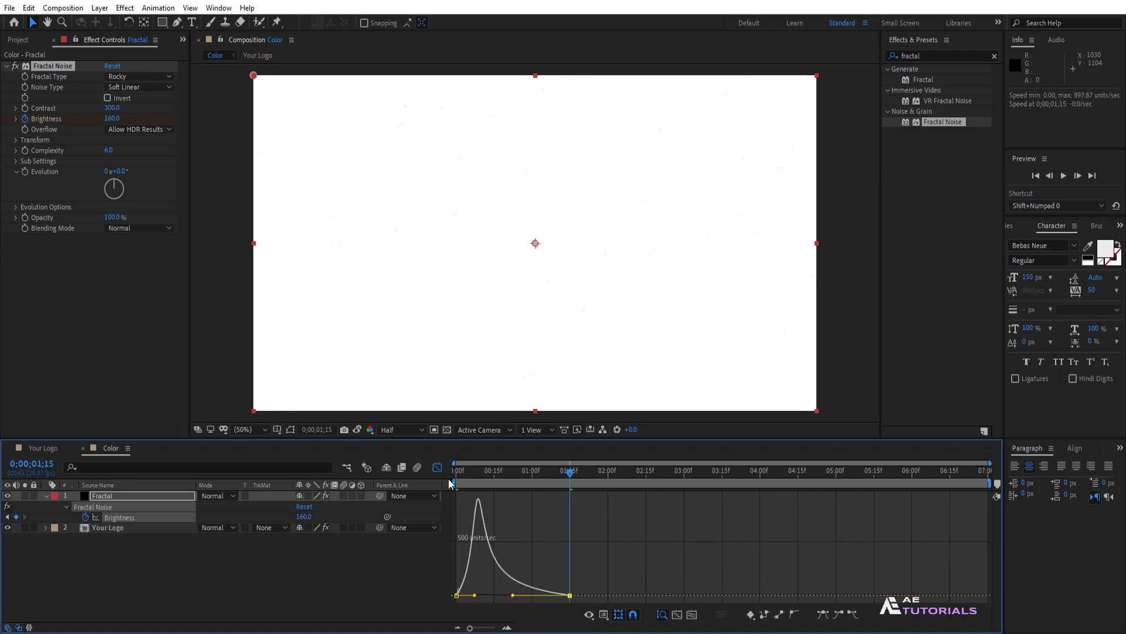
click(437, 467)
Add a Brightness keyframe holding 160 at 0;00;06;00 and one of about -178 at 0;00;06;29 on the Fractal layer.
drag(573, 476, 911, 472)
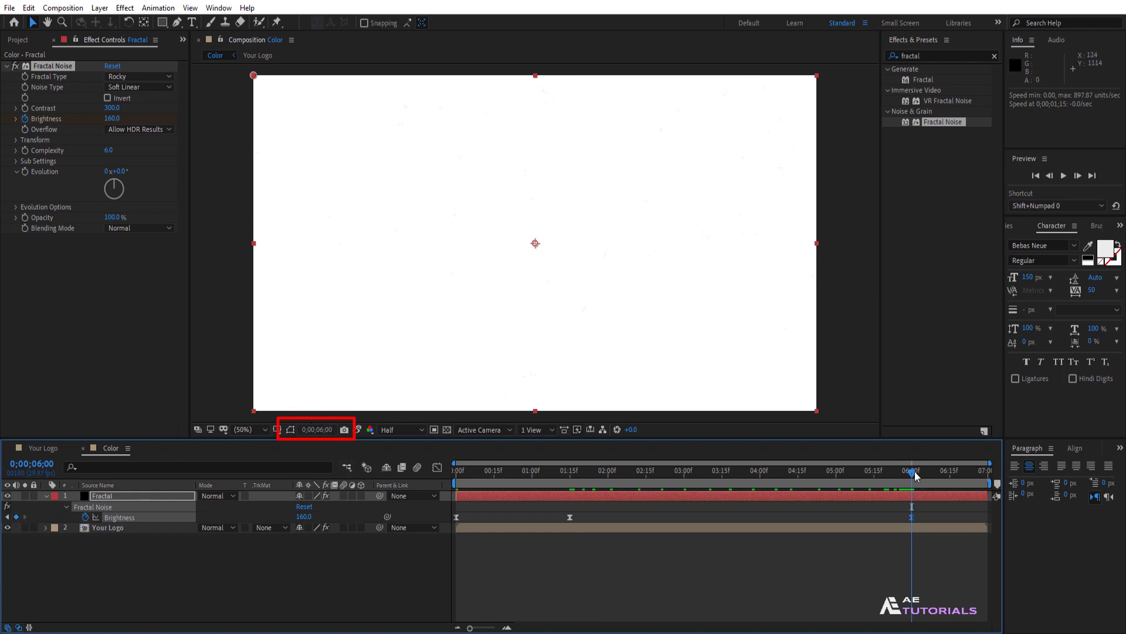
drag(919, 474, 988, 473)
mouse_move(111, 117)
mouse_down()
mouse_move(33, 123)
mouse_move(90, 120)
mouse_up()
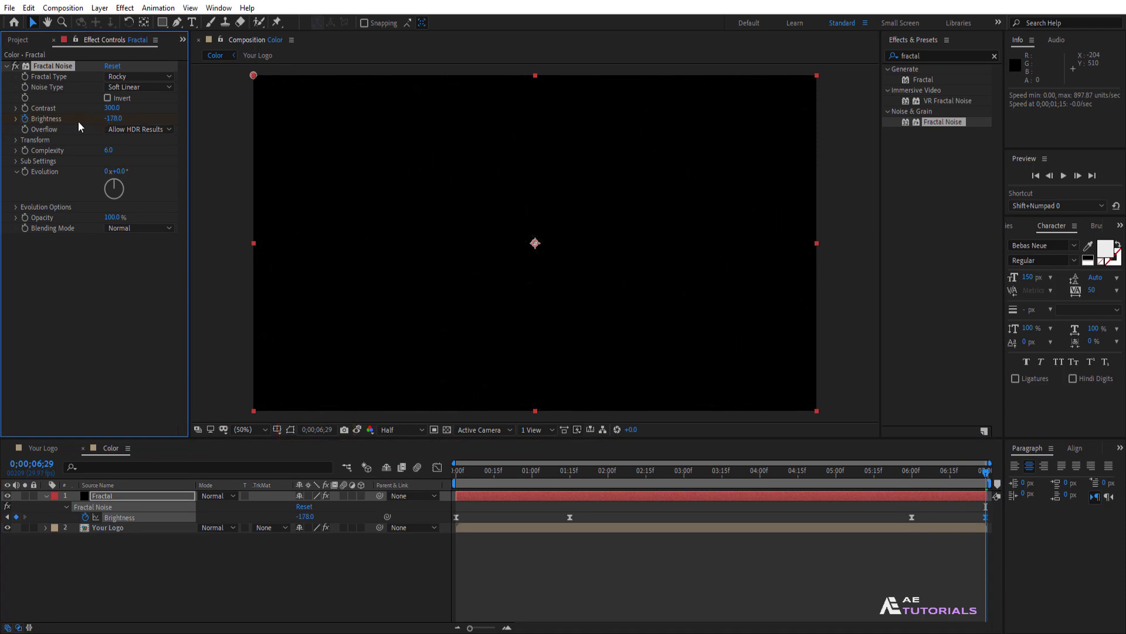
click(47, 496)
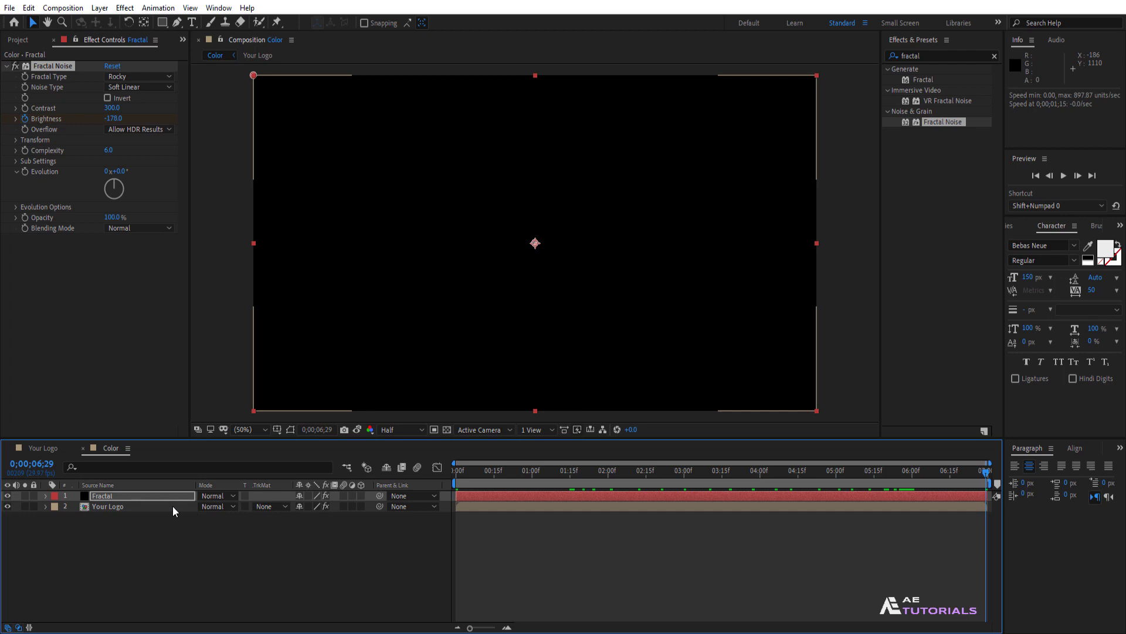
Set the Your Logo layer's track matte to Luma Matte "Fractal" and check the reveal at 0;00;01;15.
click(146, 506)
click(270, 507)
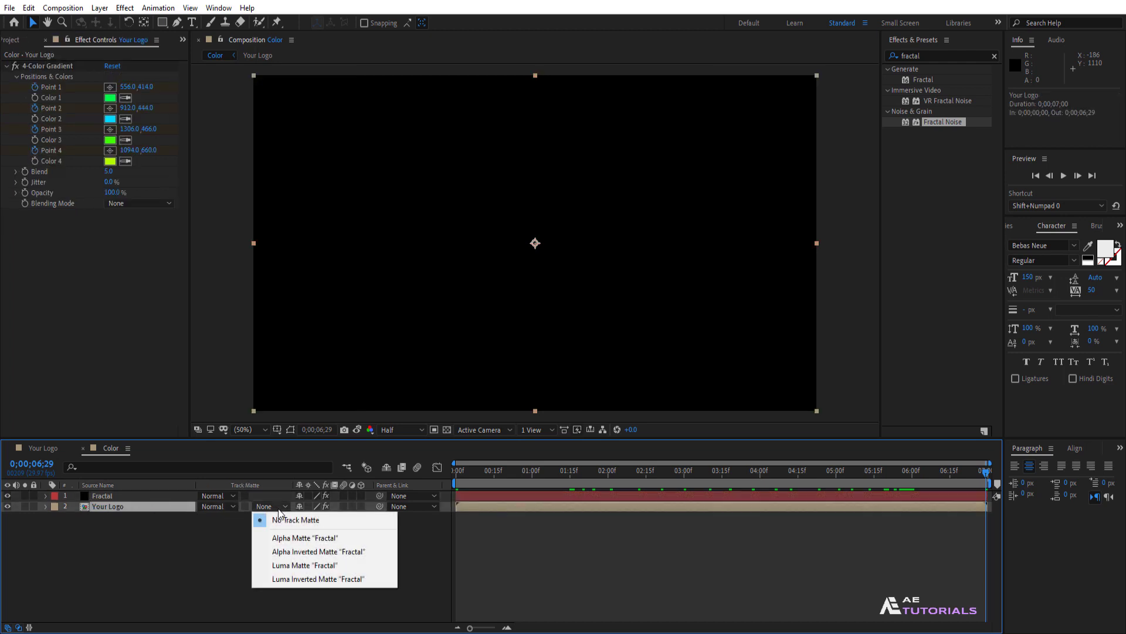
click(287, 564)
drag(483, 471, 568, 480)
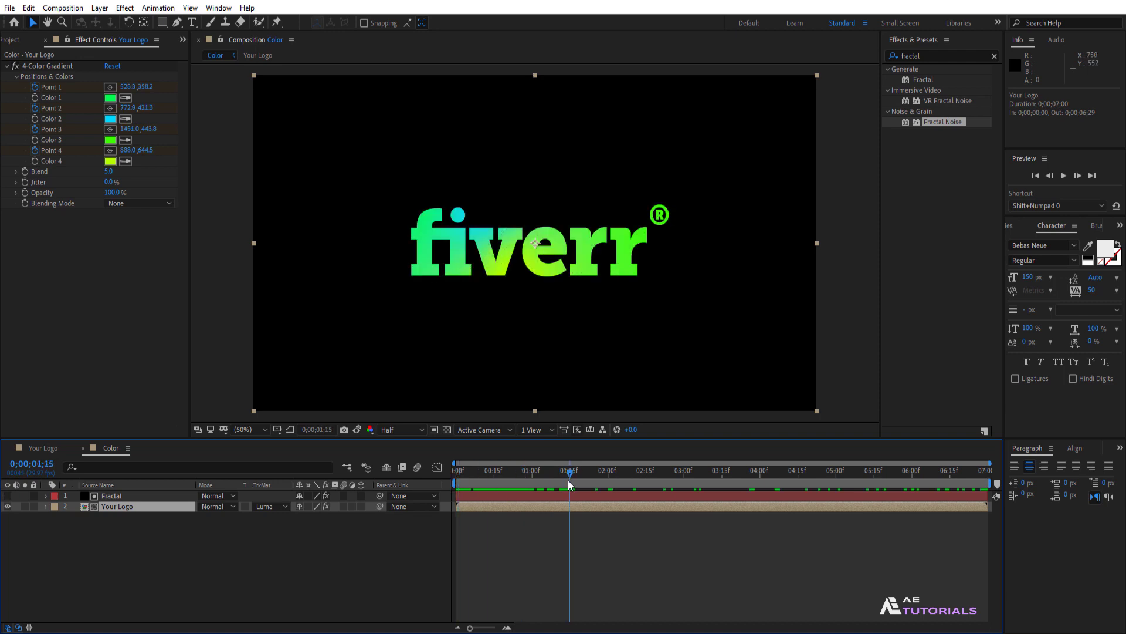
Create a new 1920 x 1080 composition named Glow with a duration of 0;00;07;00.
click(19, 39)
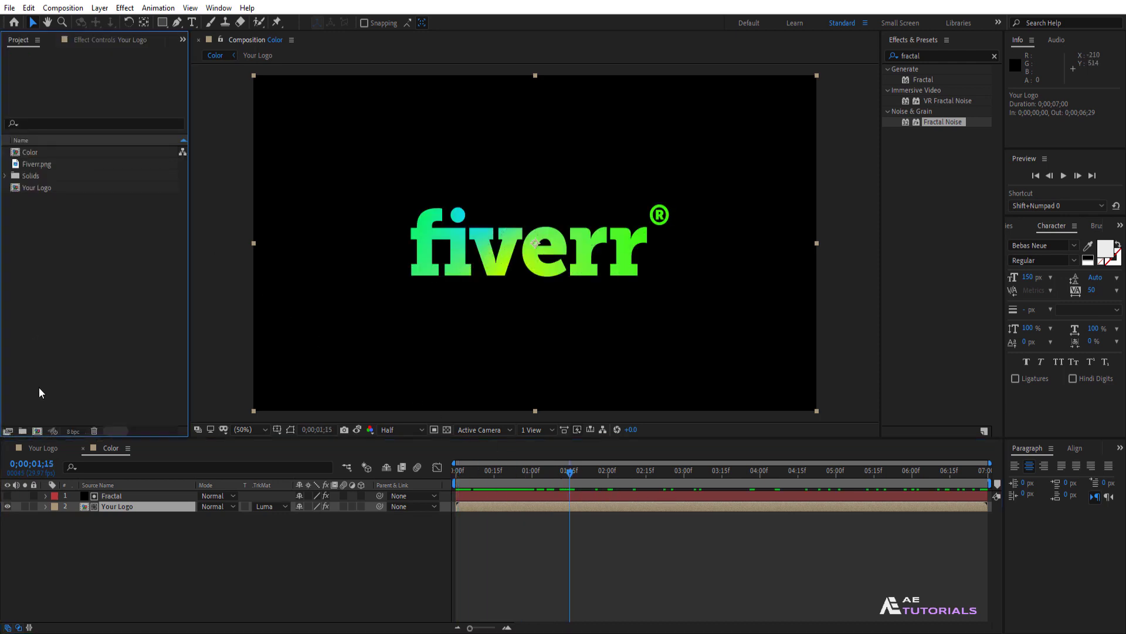
click(38, 430)
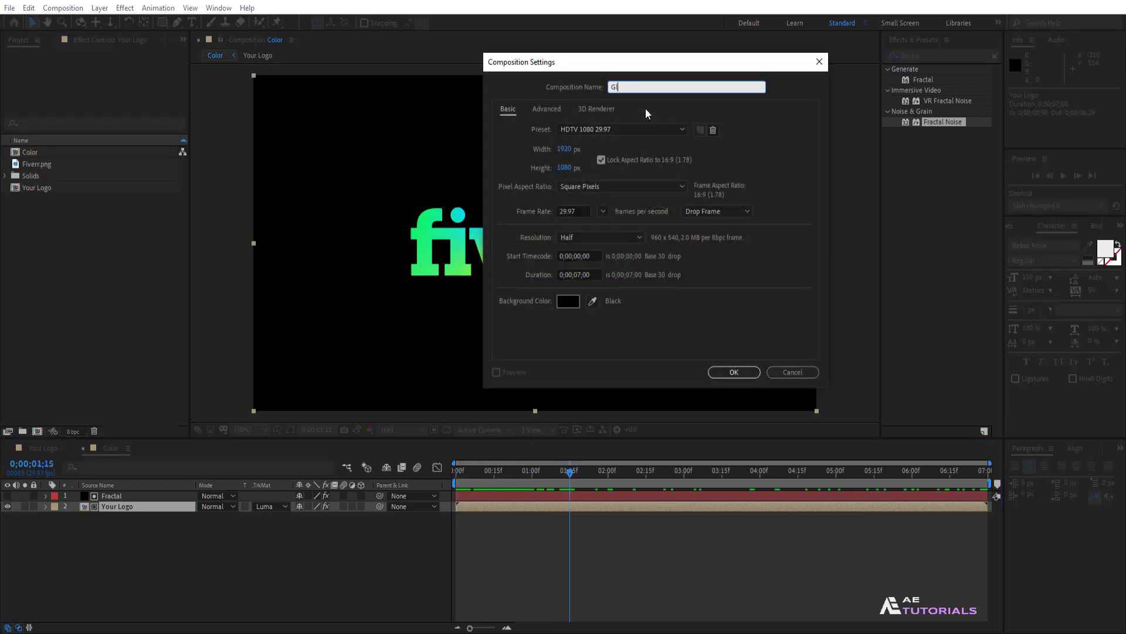
click(717, 372)
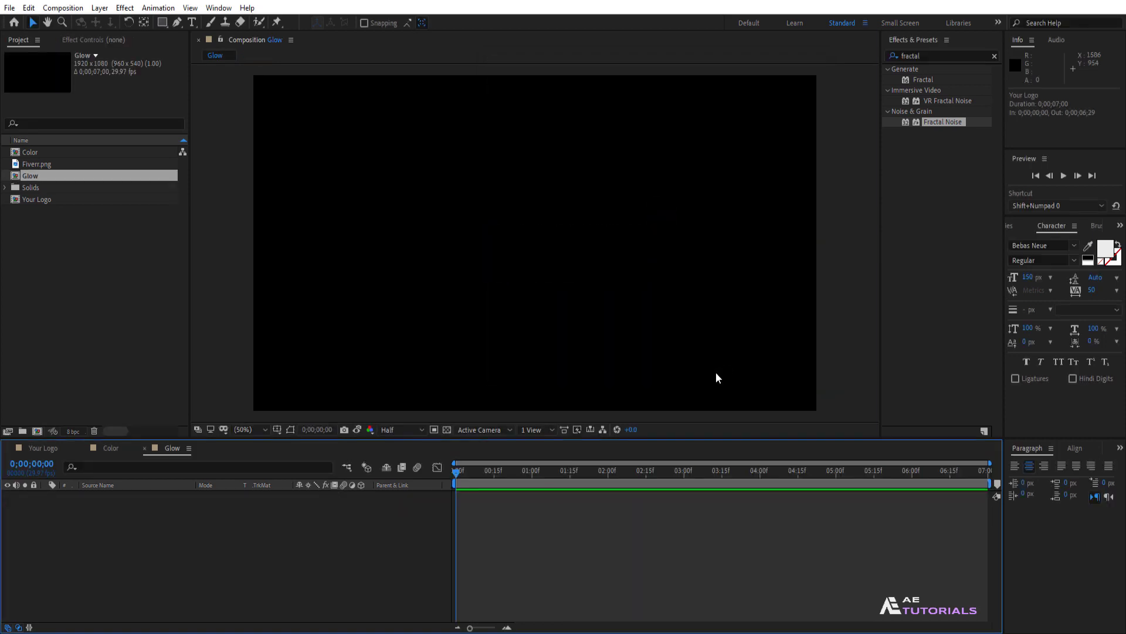
Add a black 1920 x 1080 solid layer named Matte1 to the Glow composition.
right_click(265, 510)
mouse_move(300, 380)
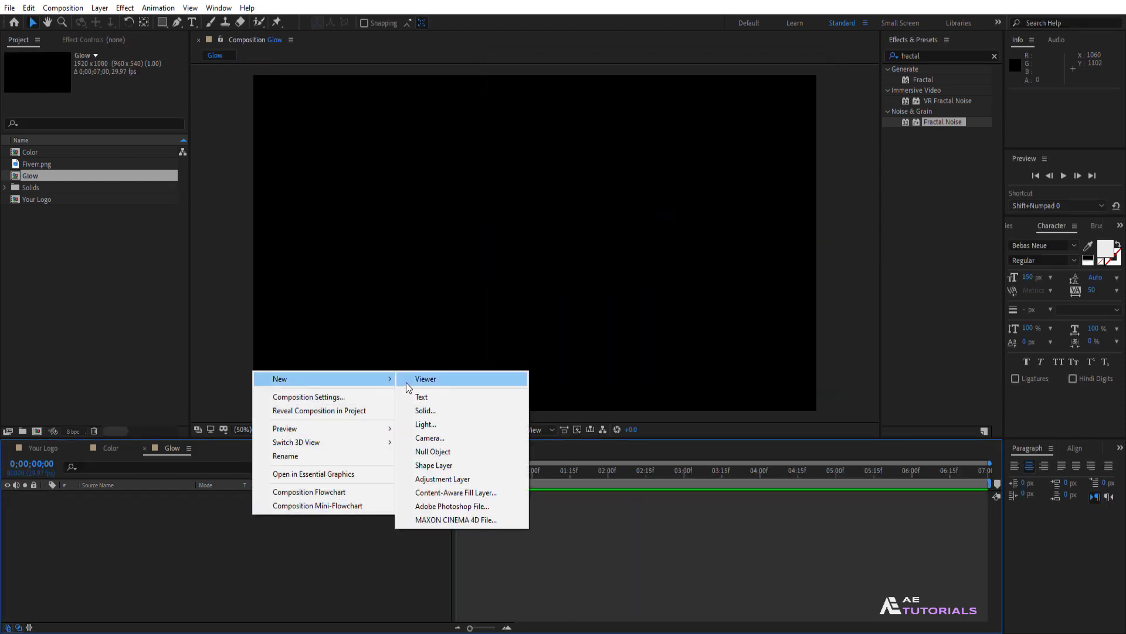
click(424, 410)
text(Matte1)
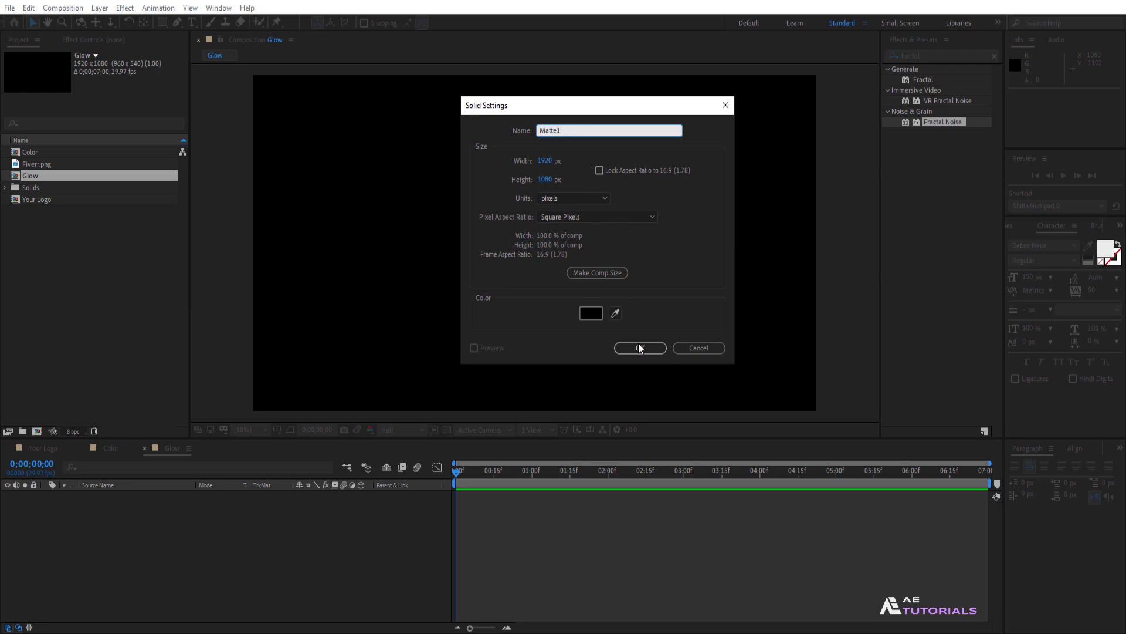
click(640, 348)
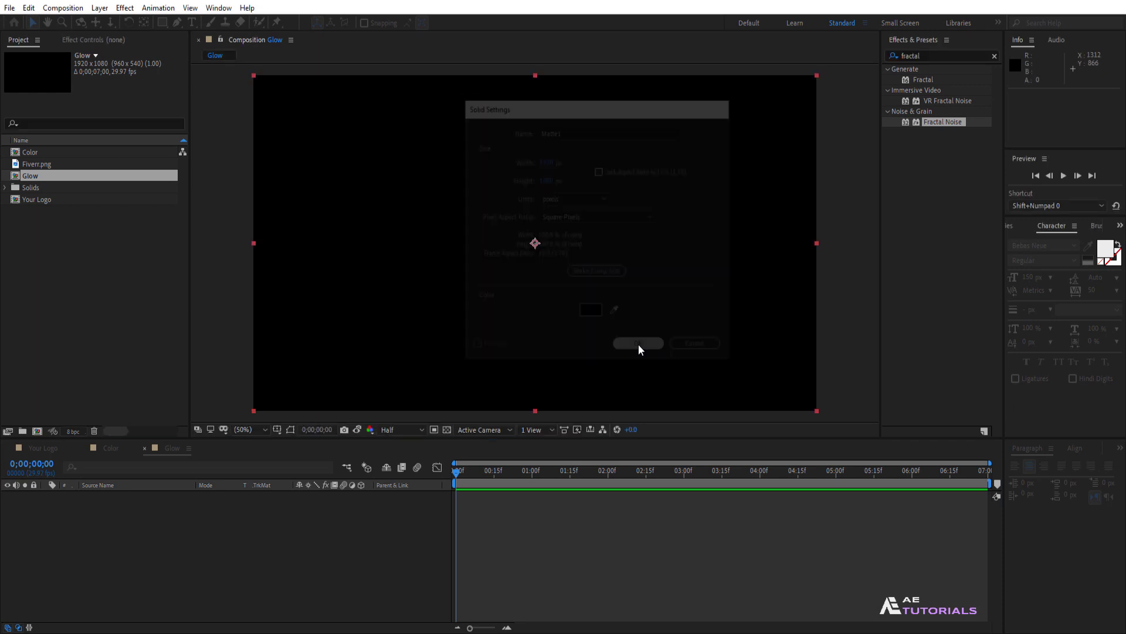
Apply the Fractal Noise effect to the Matte1 solid with the Spline noise type.
drag(941, 122, 637, 188)
click(147, 87)
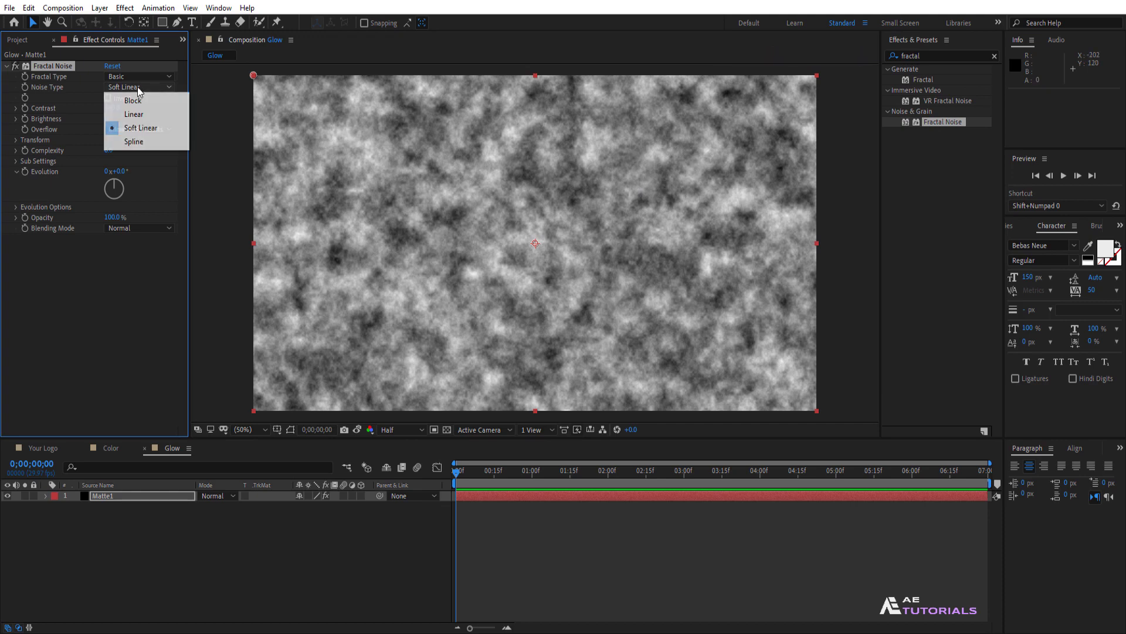
click(149, 142)
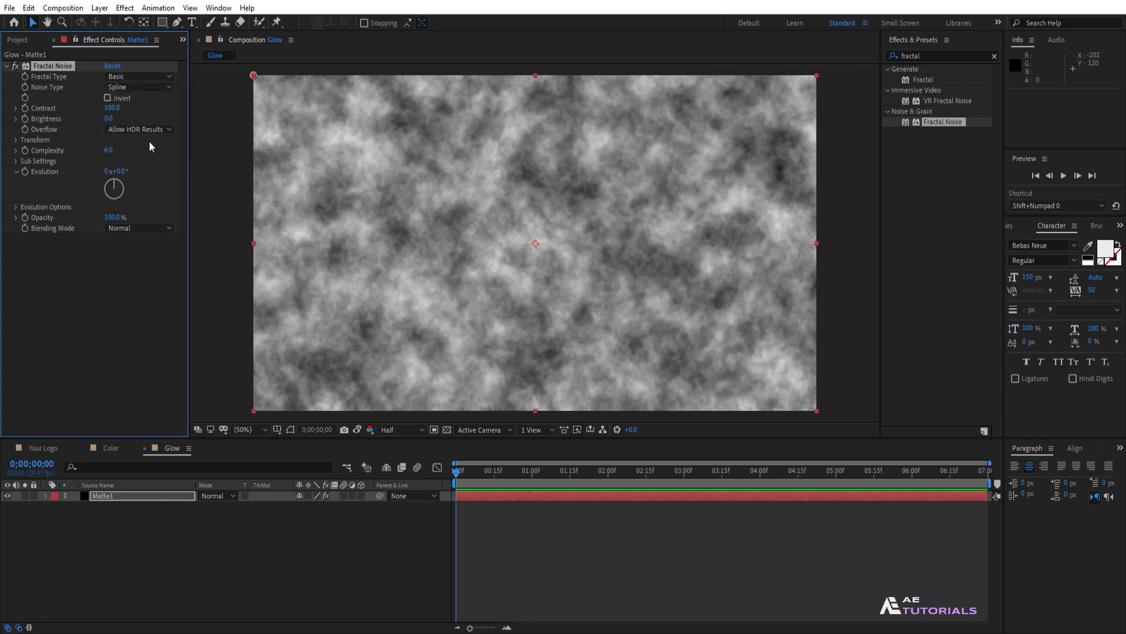
Set Matte1's Fractal Noise Contrast to 200 and Brightness to 40.
click(111, 108)
text(200)
key(Return)
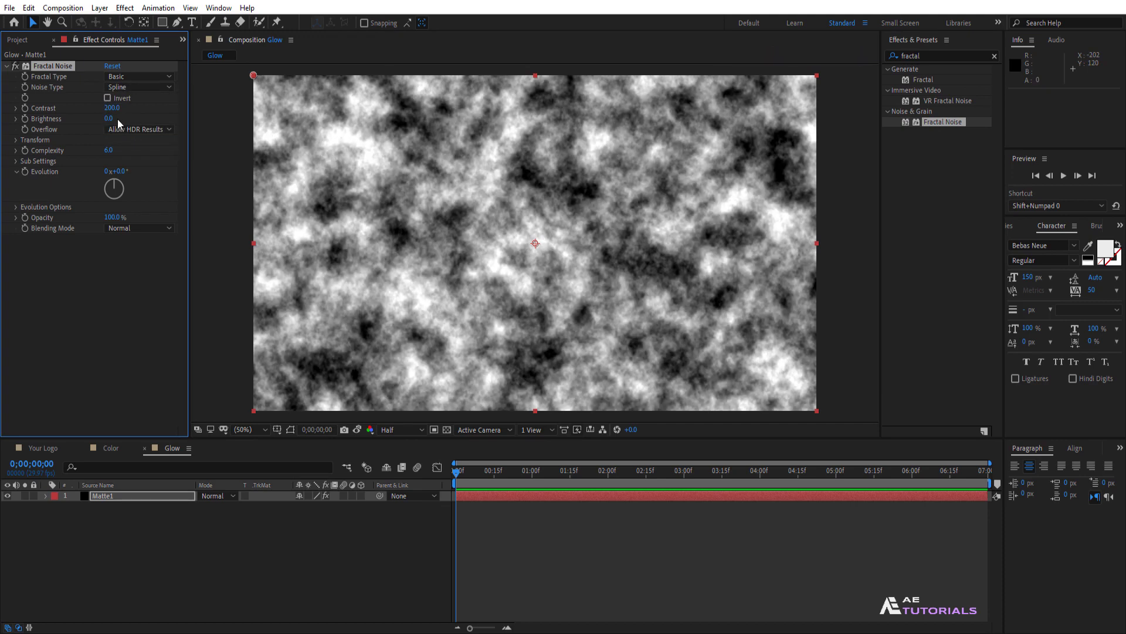
click(110, 118)
text(40)
key(Return)
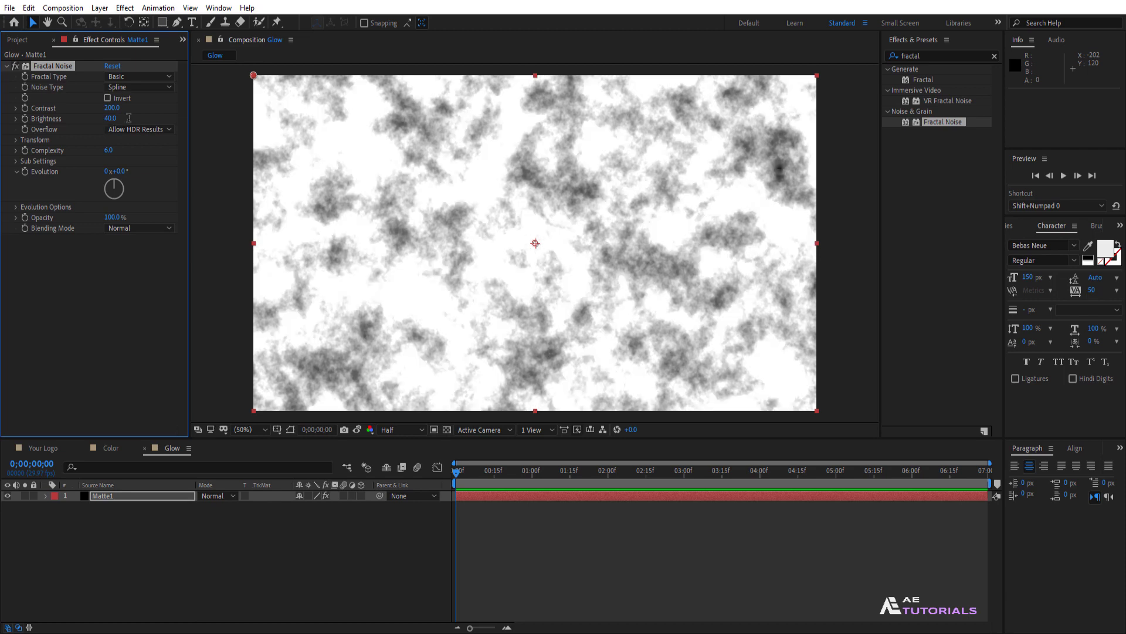
Set the Scale of Matte1's Fractal Noise to 150 and its Complexity to 1.
click(16, 140)
click(112, 171)
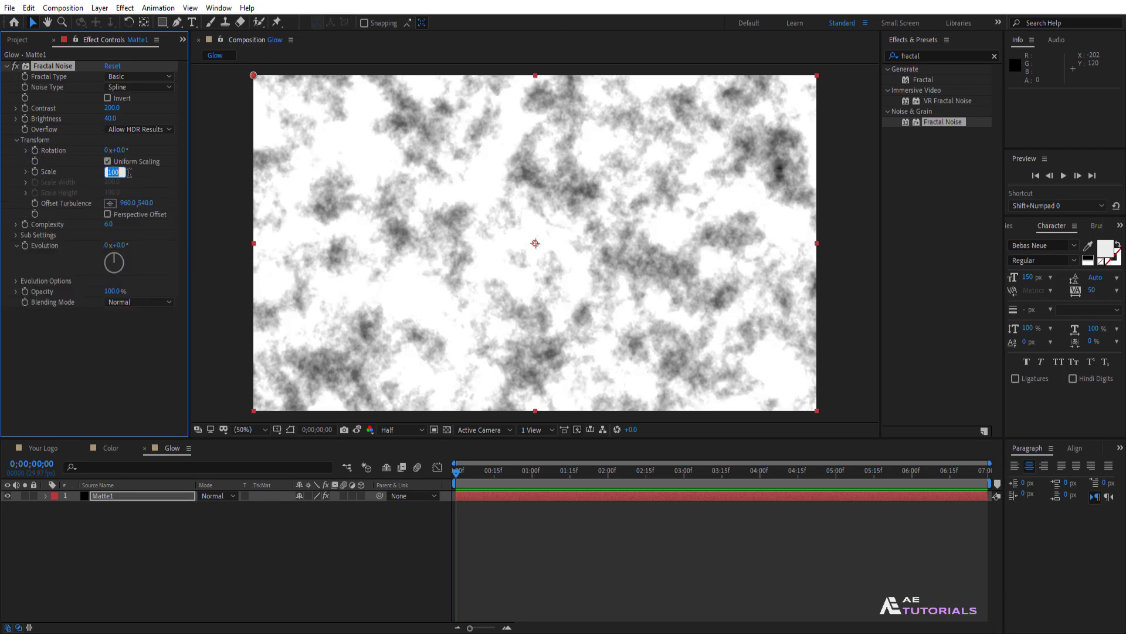
text(150)
key(Return)
click(109, 242)
text(1)
key(Return)
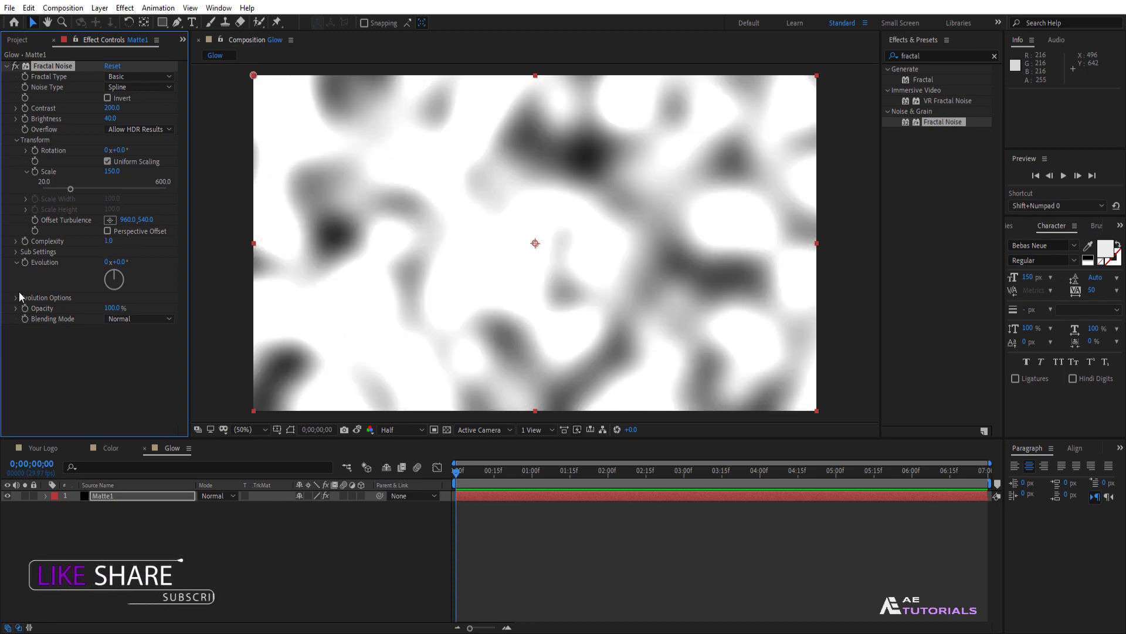
Set the Random Seed in the Evolution Options of Matte1's Fractal Noise to 3000.
click(41, 298)
click(106, 330)
text(3000)
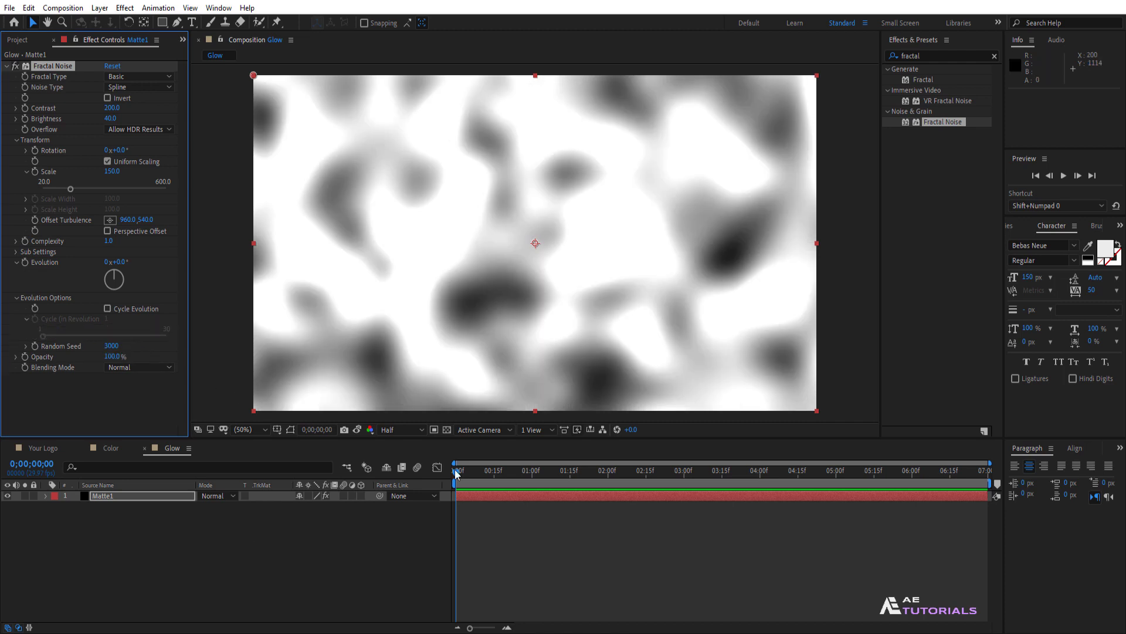
Keyframe Matte1's Fractal Noise Evolution at 0 at 0;00;00;00 and 2 full revolutions at 0;00;06;29, and scrub back through it.
mouse_move(458, 475)
mouse_down()
mouse_move(475, 474)
mouse_move(458, 474)
mouse_up()
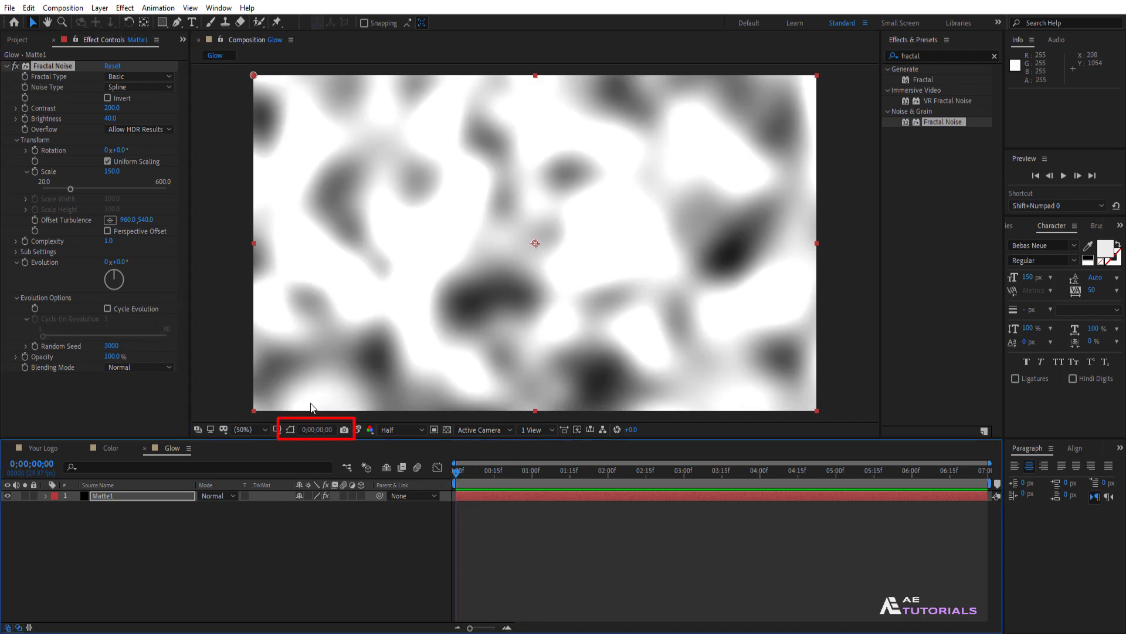
click(23, 262)
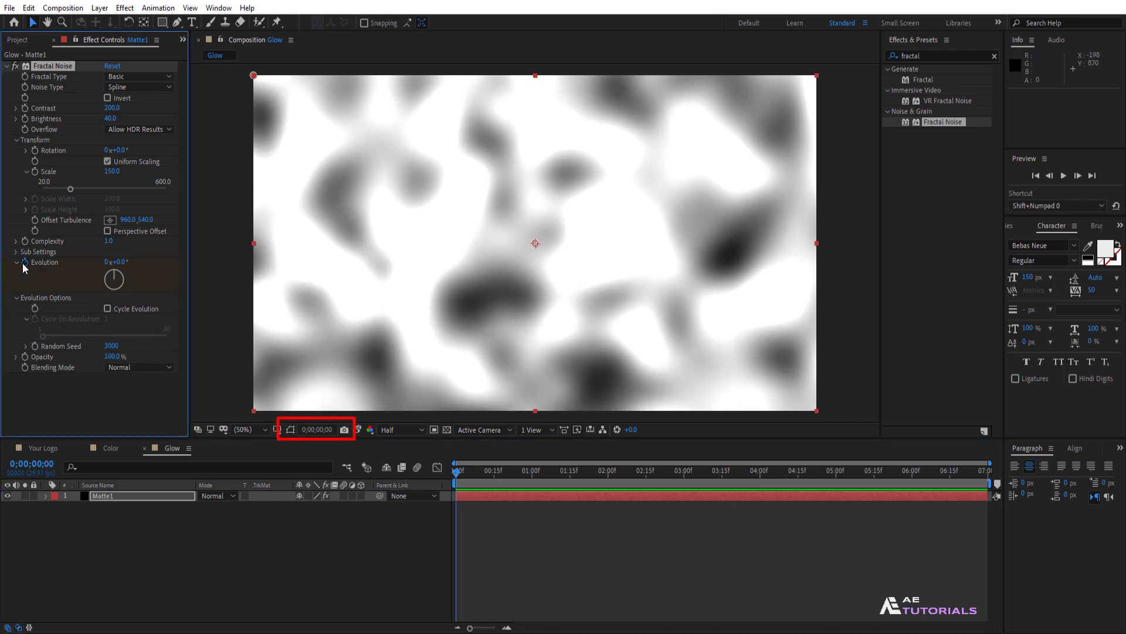
drag(456, 475, 986, 476)
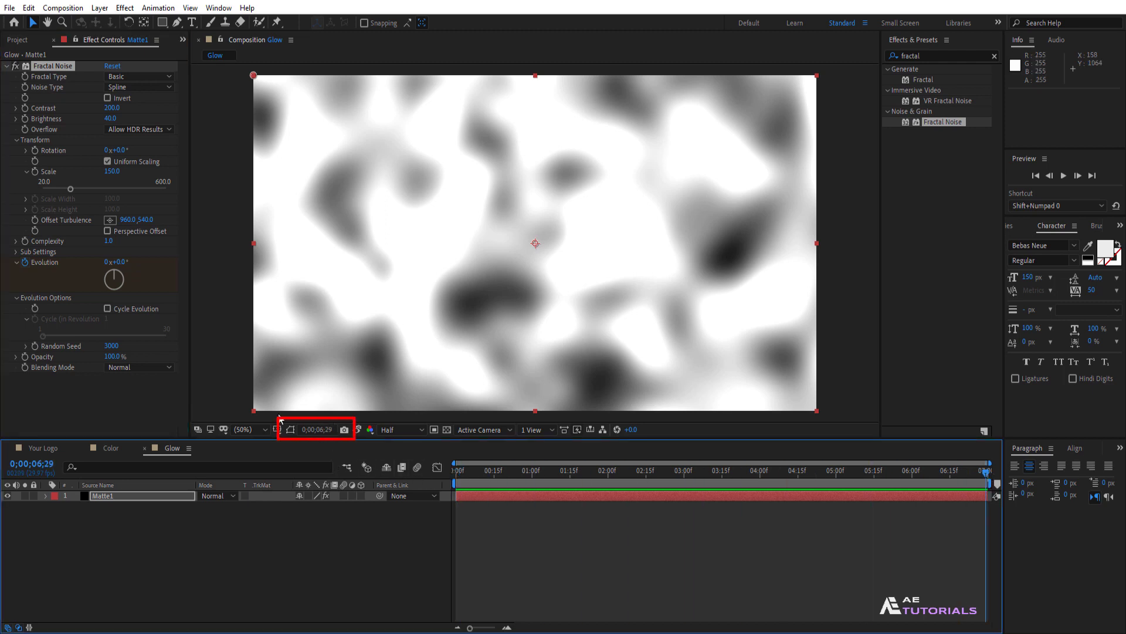
click(105, 262)
text(2)
key(Return)
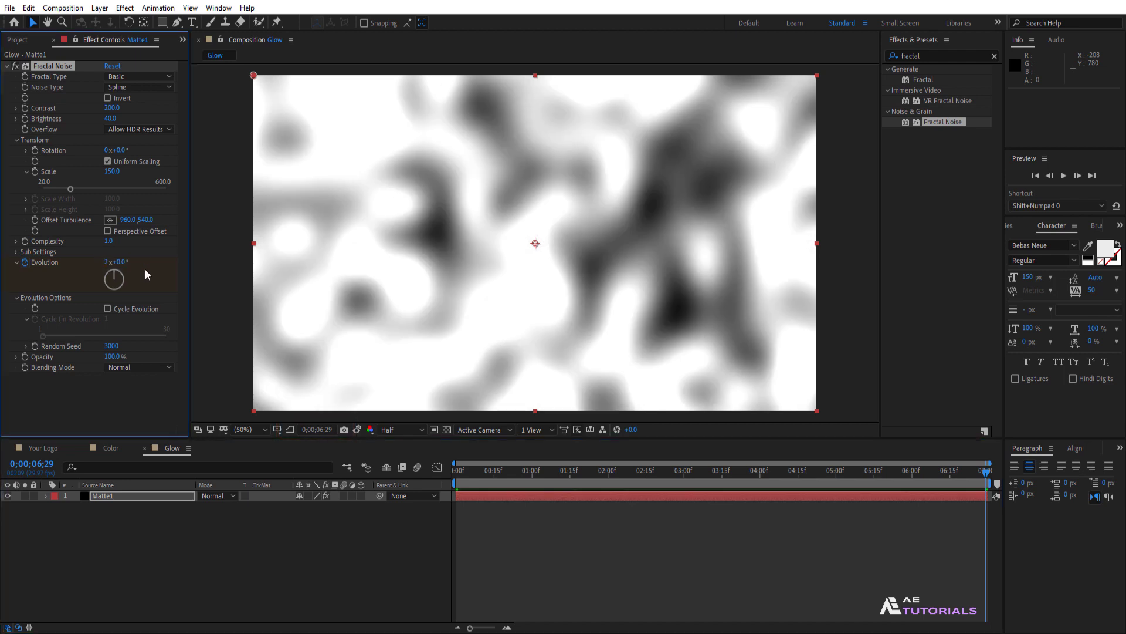
drag(985, 476, 573, 482)
Duplicate the Matte1 layer and rename the upper copy Matte2.
click(144, 497)
key(ctrl+d)
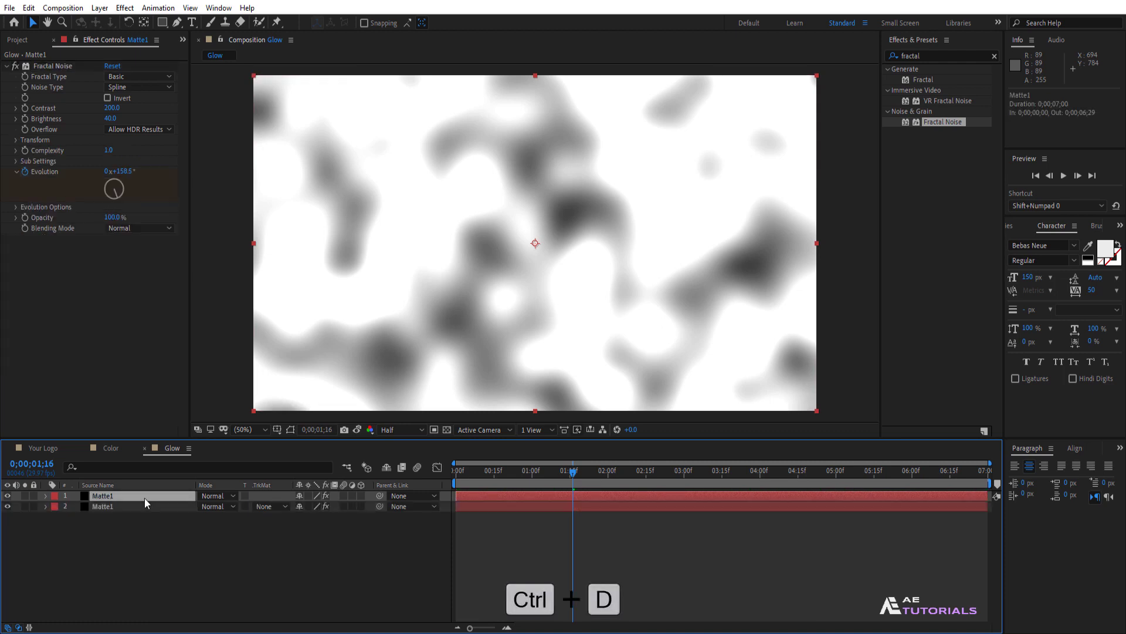
right_click(115, 498)
key(Escape)
key(Return)
drag(119, 495, 115, 496)
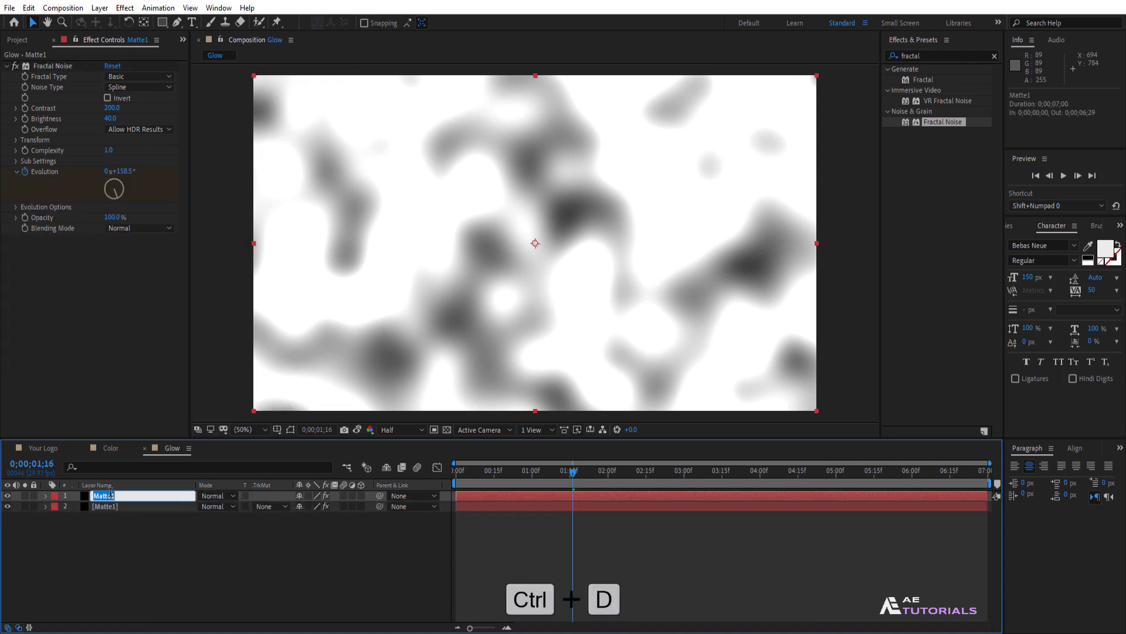
text(2)
key(Return)
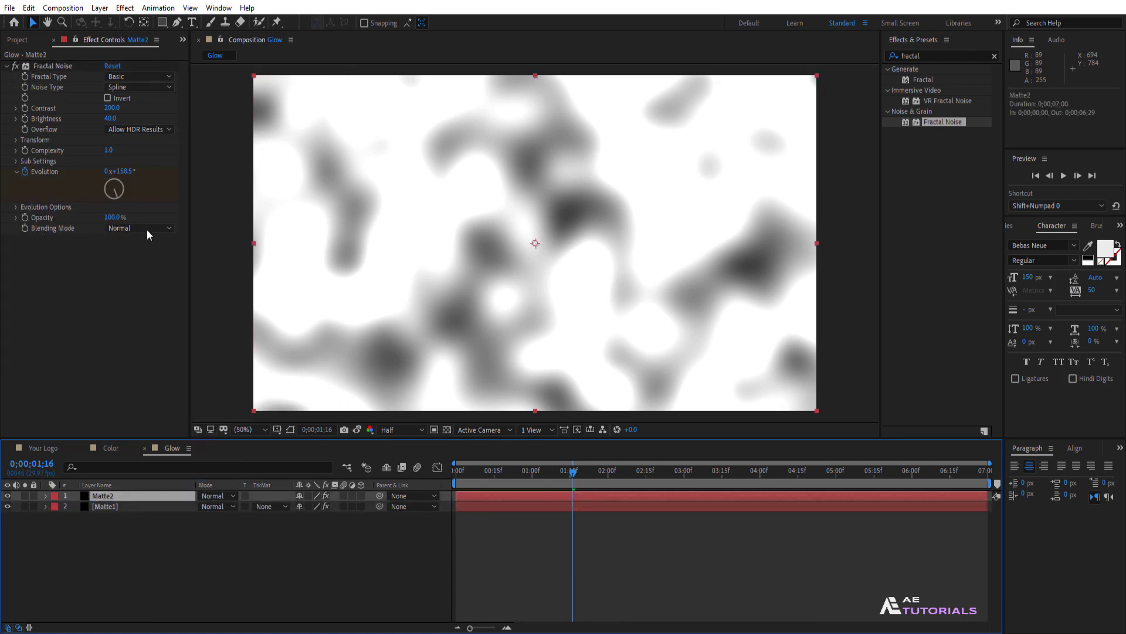
Set the Contrast of Matte2's Fractal Noise to 300 and its Brightness to -60.
click(112, 109)
text(30)
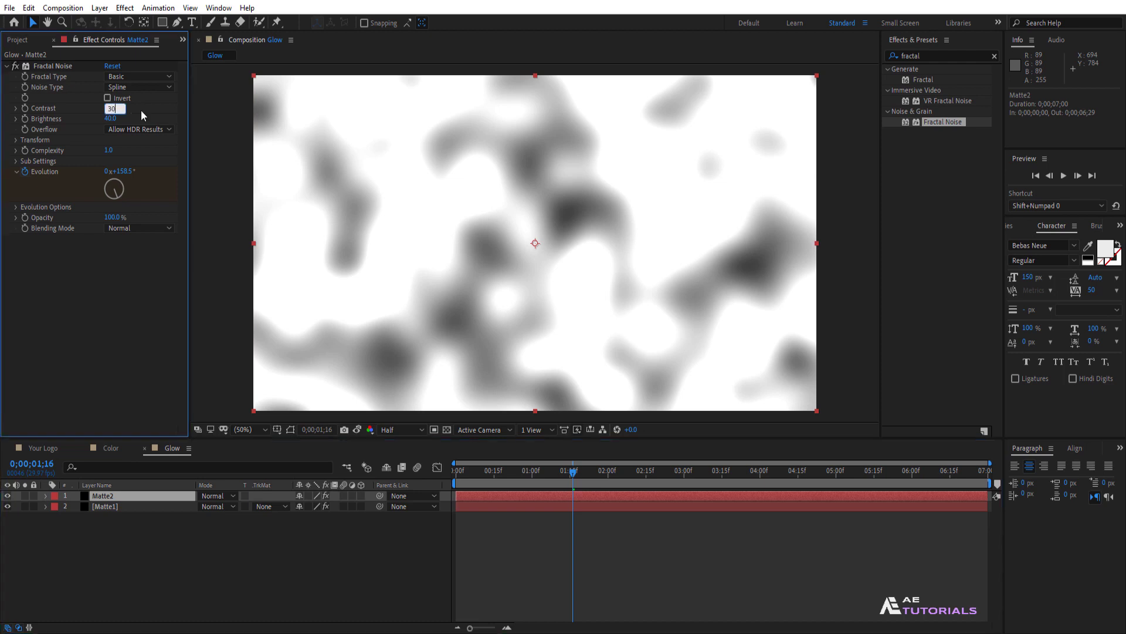
text(0)
key(Tab)
text(-60)
key(Return)
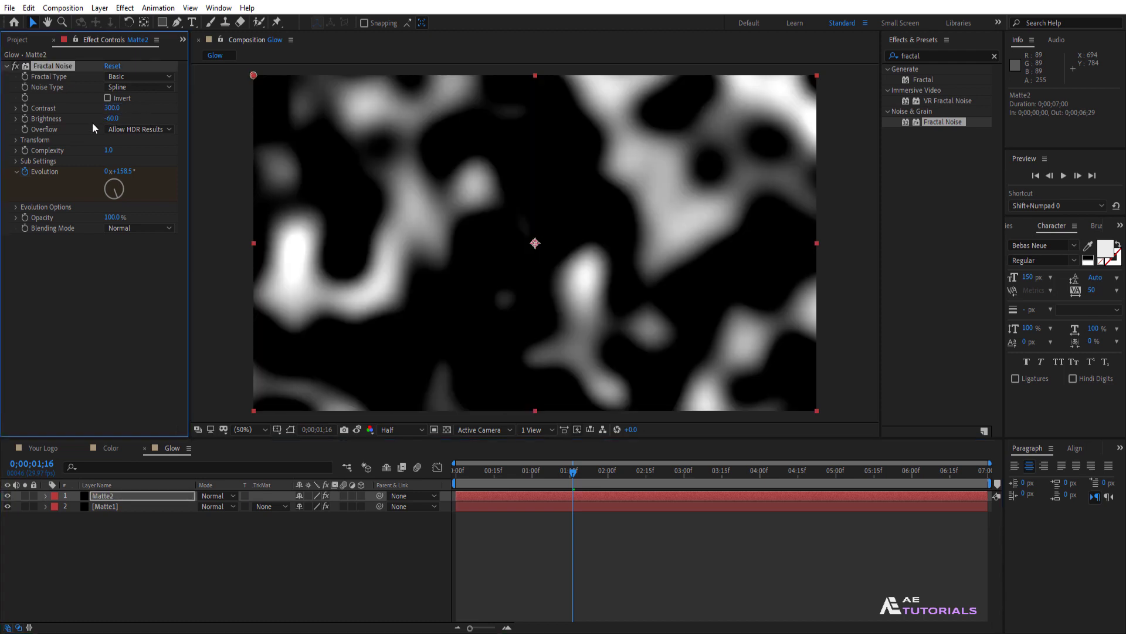
Set the Scale of Matte2's Fractal Noise to 200.
click(16, 140)
click(111, 172)
text(2)
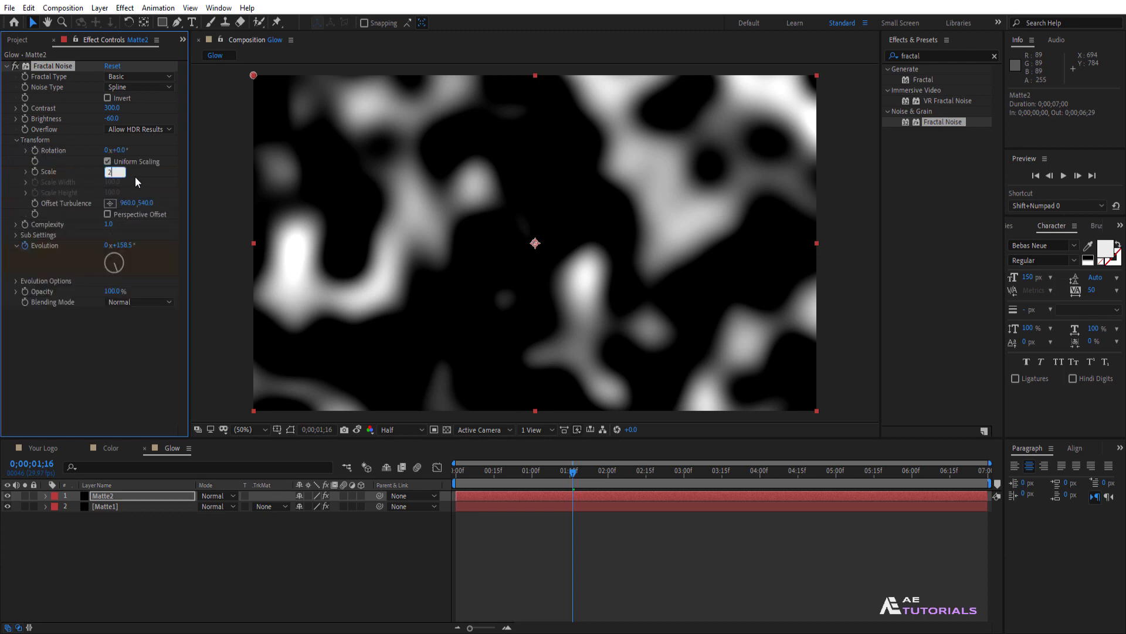
text(00)
key(Return)
Duplicate the Matte2 layer with the time at 0;00;00;00 and set the copy's Fractal Noise Brightness to 20.
drag(572, 471, 430, 474)
key(ctrl+d)
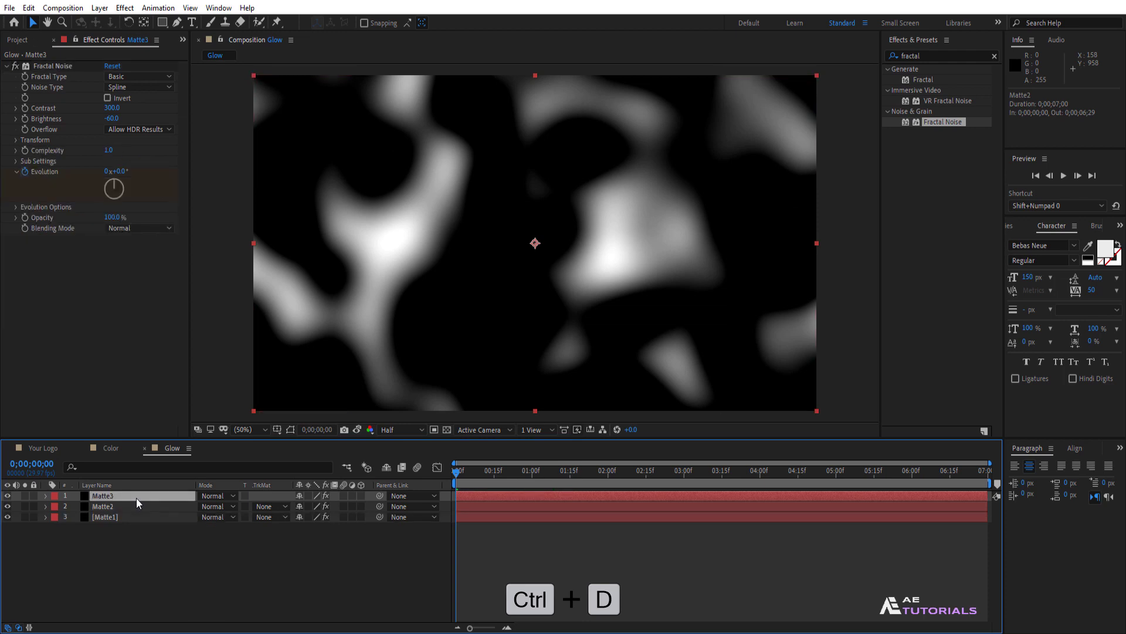
click(112, 119)
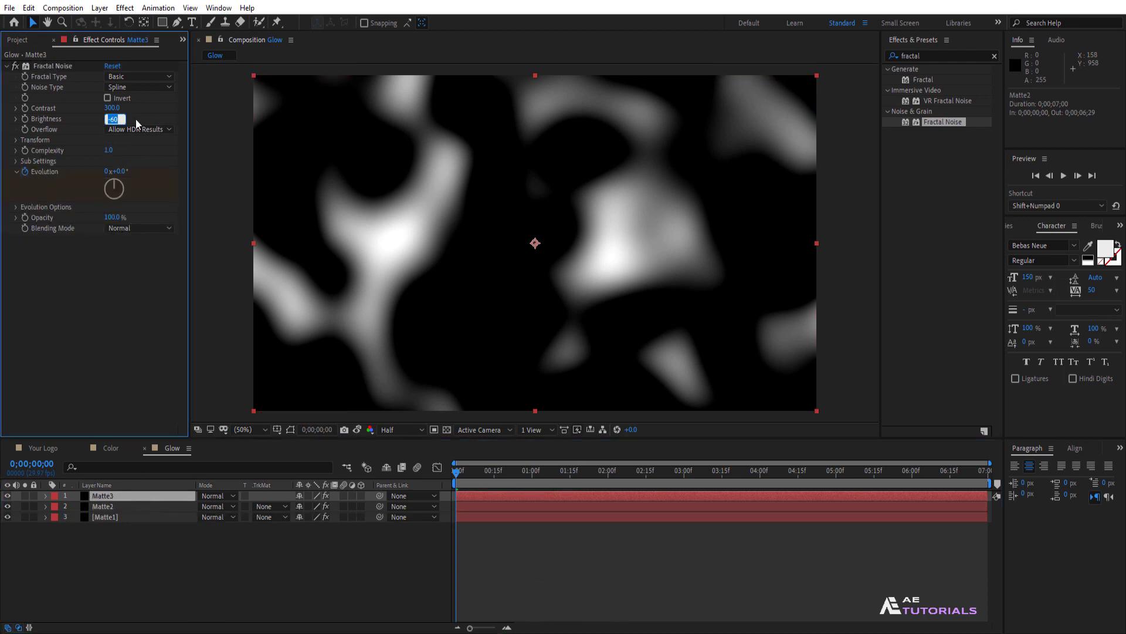
key(Return)
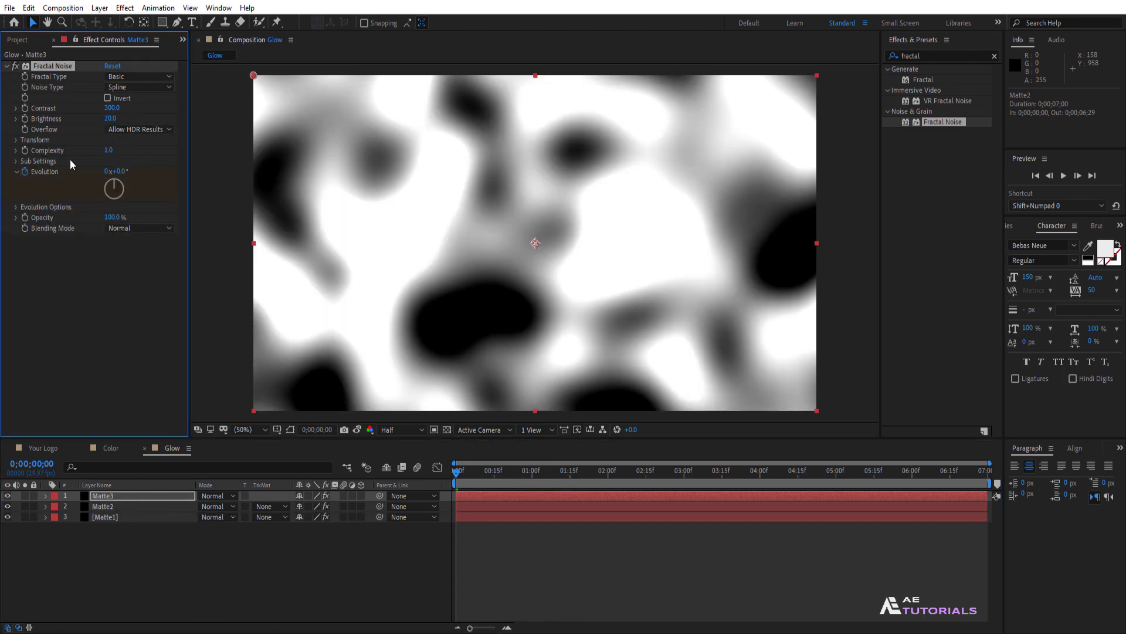
Set the Random Seed in the Evolution Options of Matte3's Fractal Noise to 2800.
click(16, 207)
click(115, 239)
text(2800)
key(Return)
Duplicate the Matte3 layer and set the copy's Fractal Noise Contrast to 120.
click(127, 495)
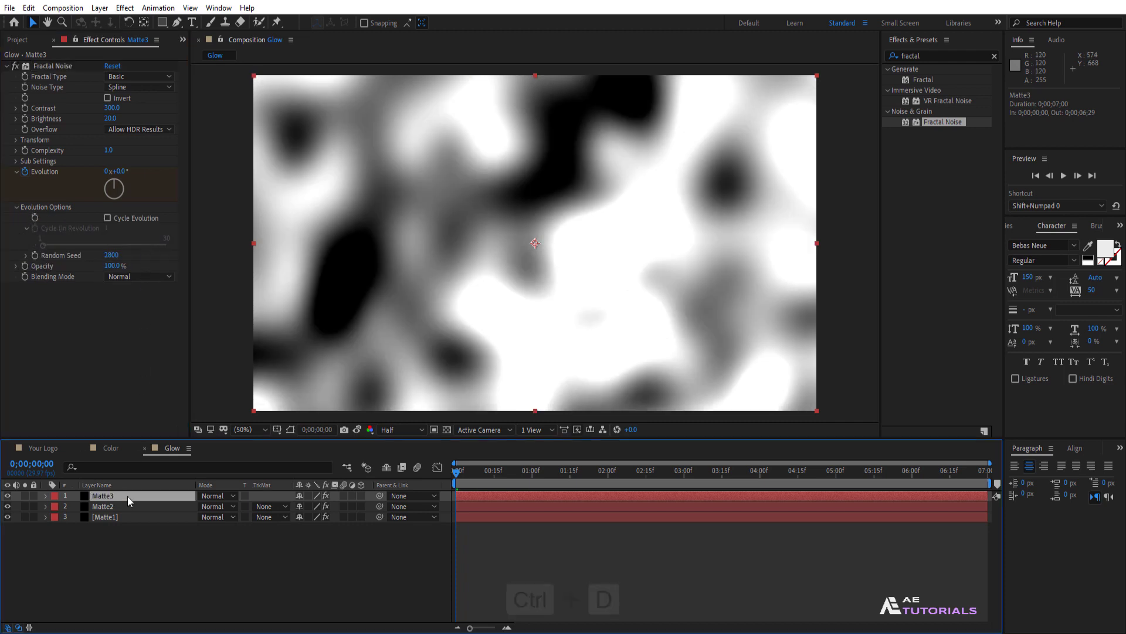
key(ctrl+d)
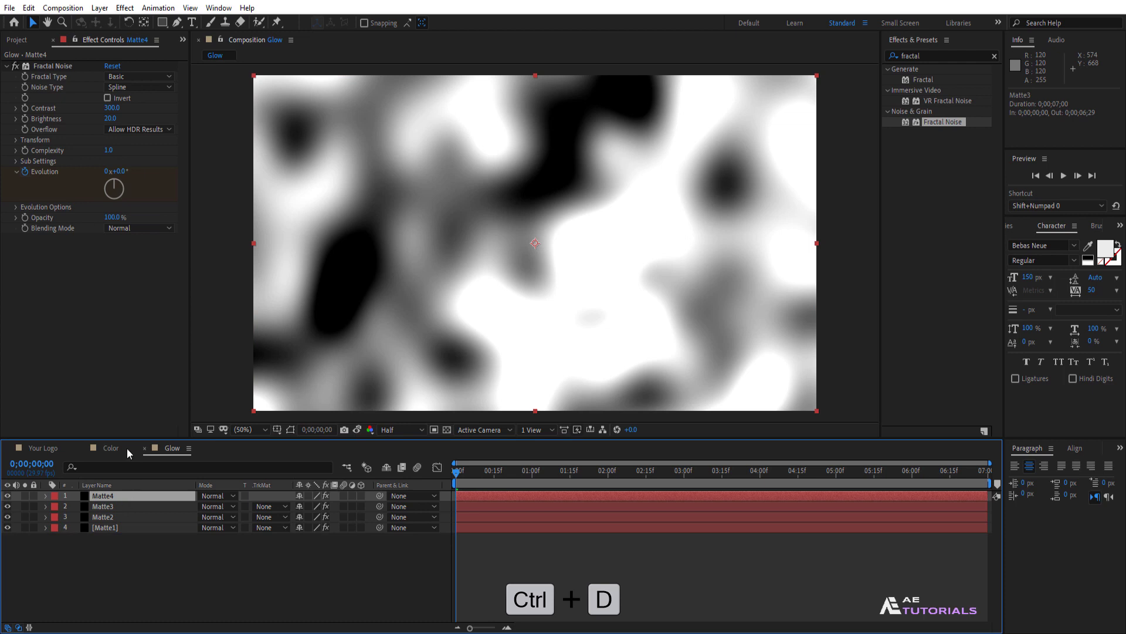
click(113, 108)
text(120)
key(Return)
Set the Random Seed in the Evolution Options of Matte4's Fractal Noise to 2500.
click(17, 207)
click(116, 239)
text(2500)
key(Return)
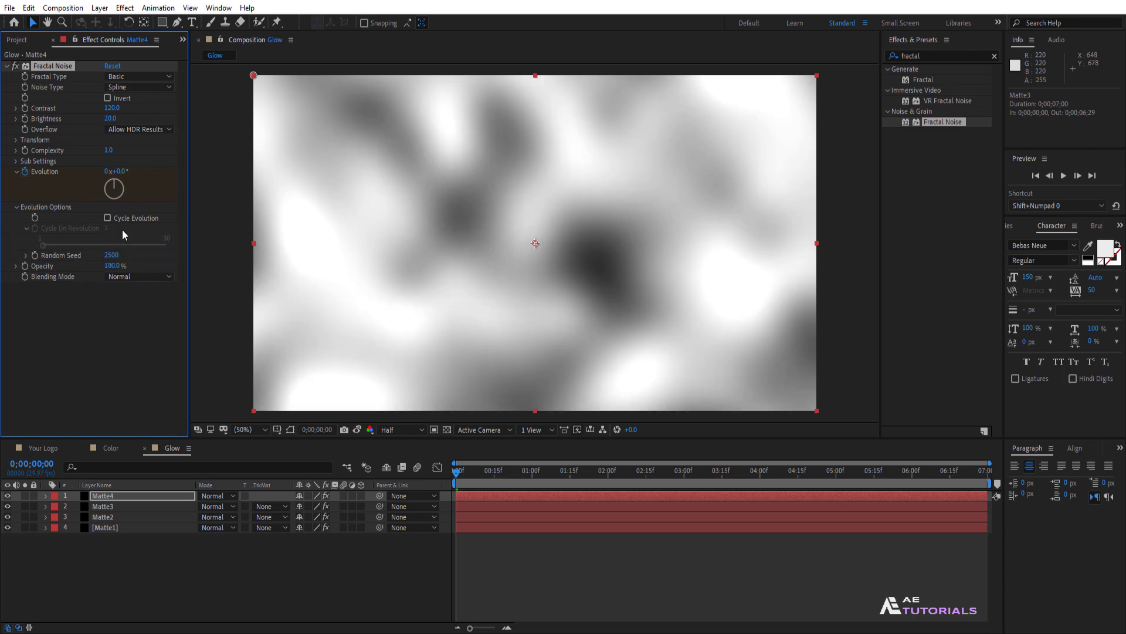
Add the Color composition above the matte layers in Glow, go to 0;00;01;15, and hide all four matte layers.
click(17, 40)
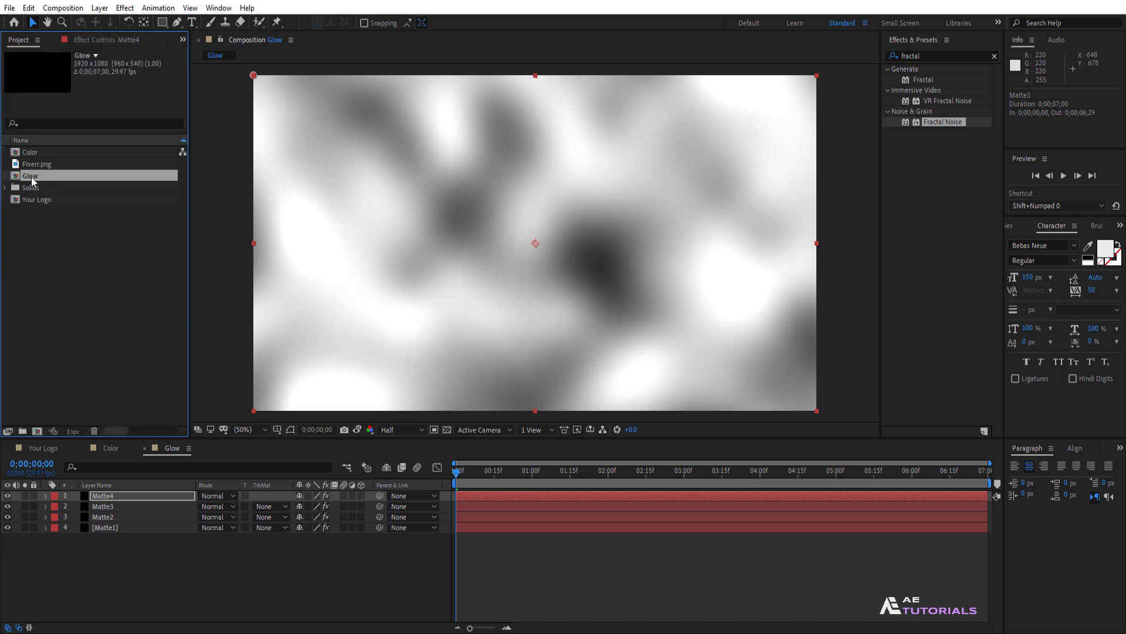
click(29, 153)
drag(109, 490, 122, 494)
drag(498, 475, 572, 482)
drag(8, 506, 8, 538)
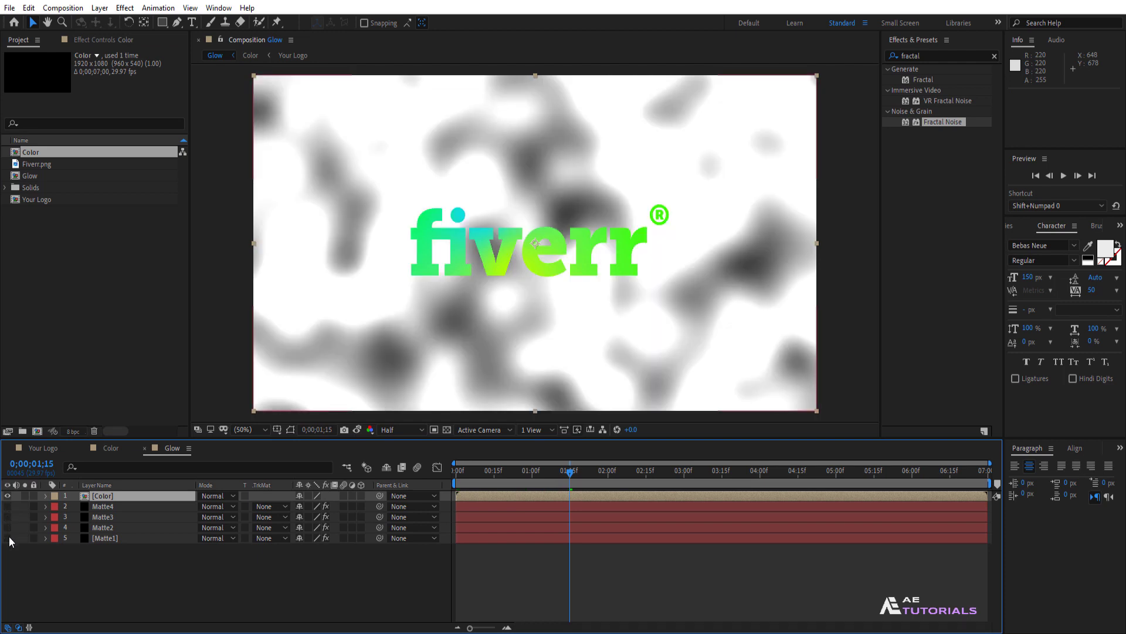
Apply Camera Lens Blur to the Color layer with Blur Radius 15 and Diffraction Fringe 0.
click(922, 55)
drag(921, 56, 898, 56)
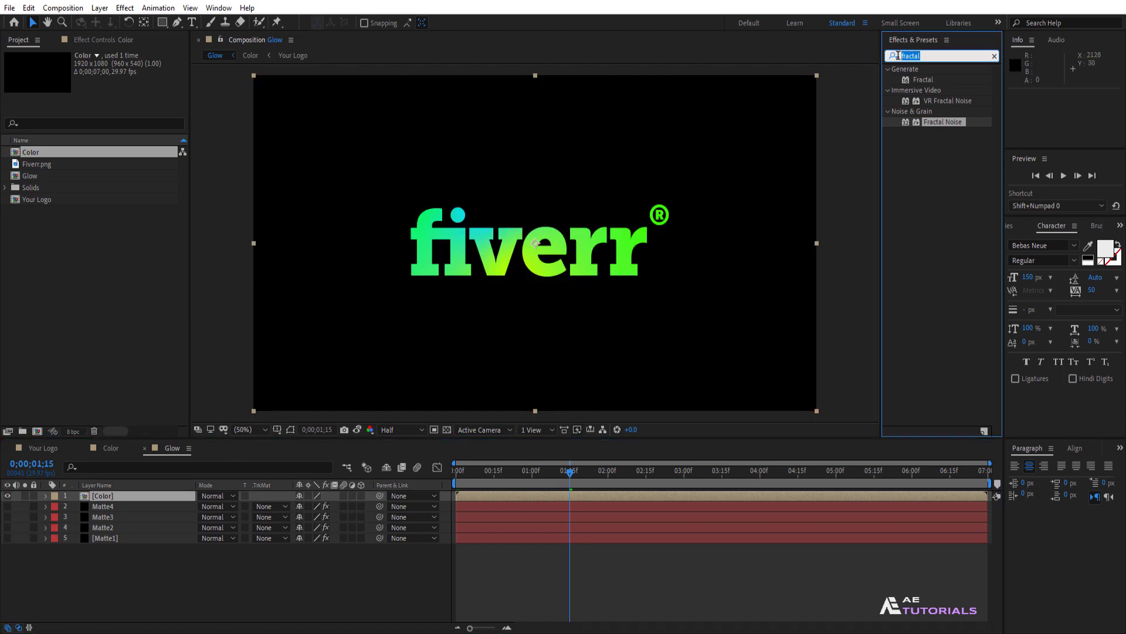
text(len)
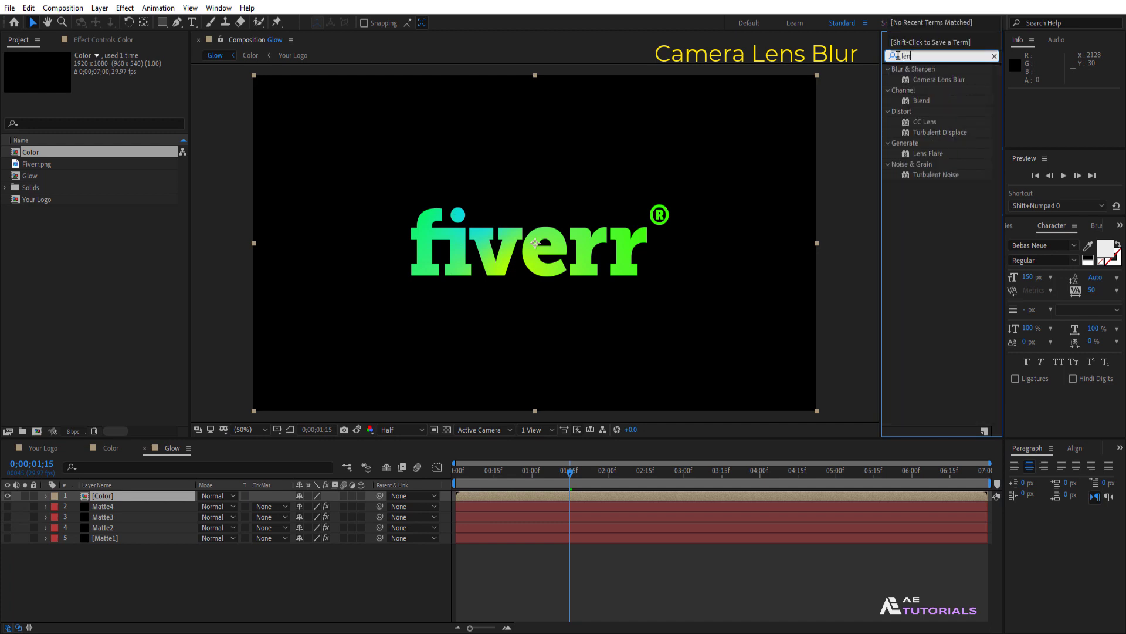
drag(937, 79, 139, 494)
click(110, 77)
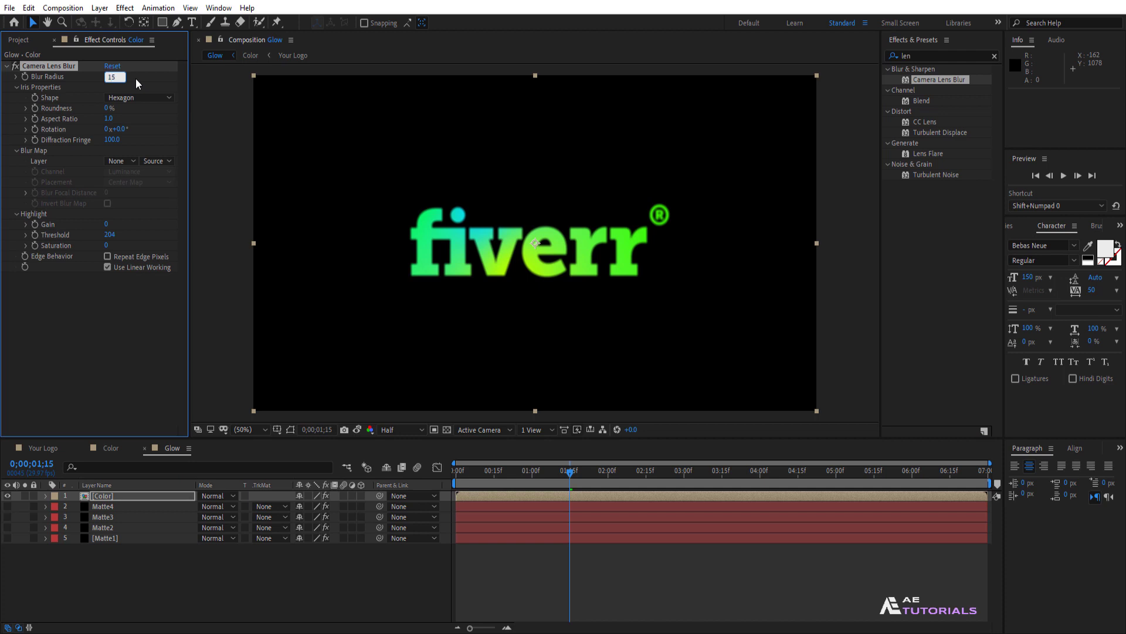
key(Return)
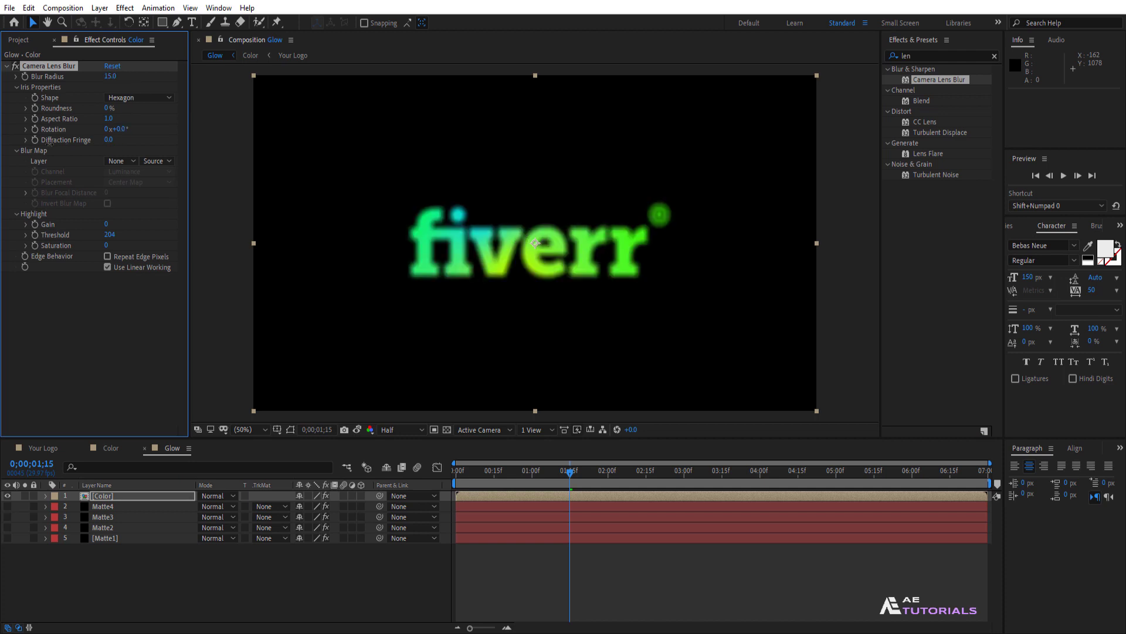
Use Matte2 with its effects as the Camera Lens Blur's blur map and enable Repeat Edge Pixels.
click(121, 161)
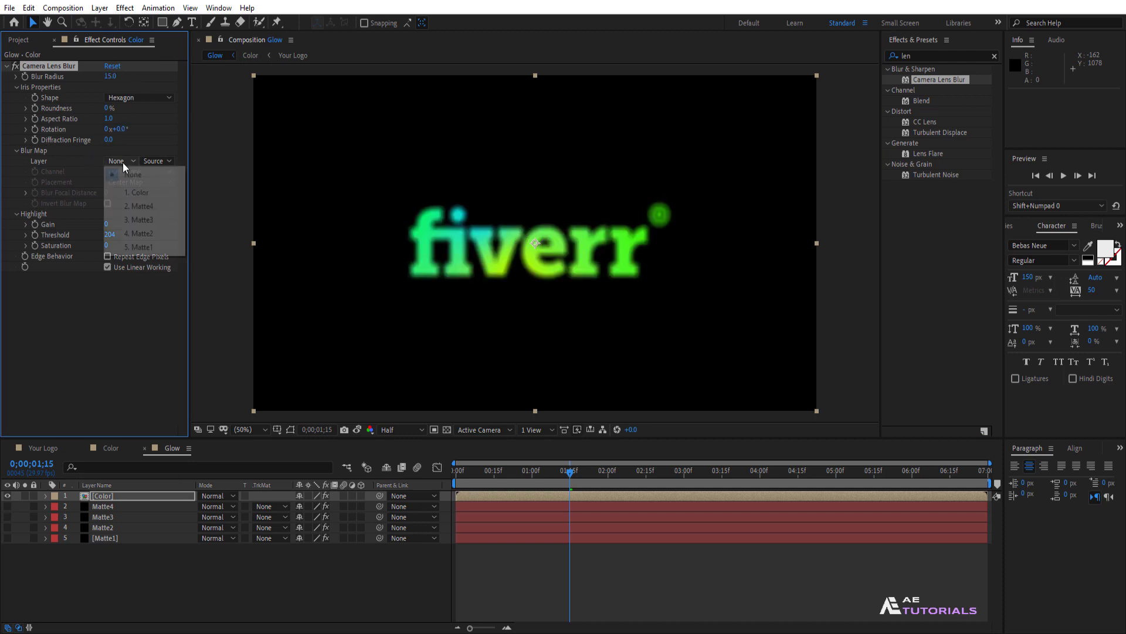
click(156, 234)
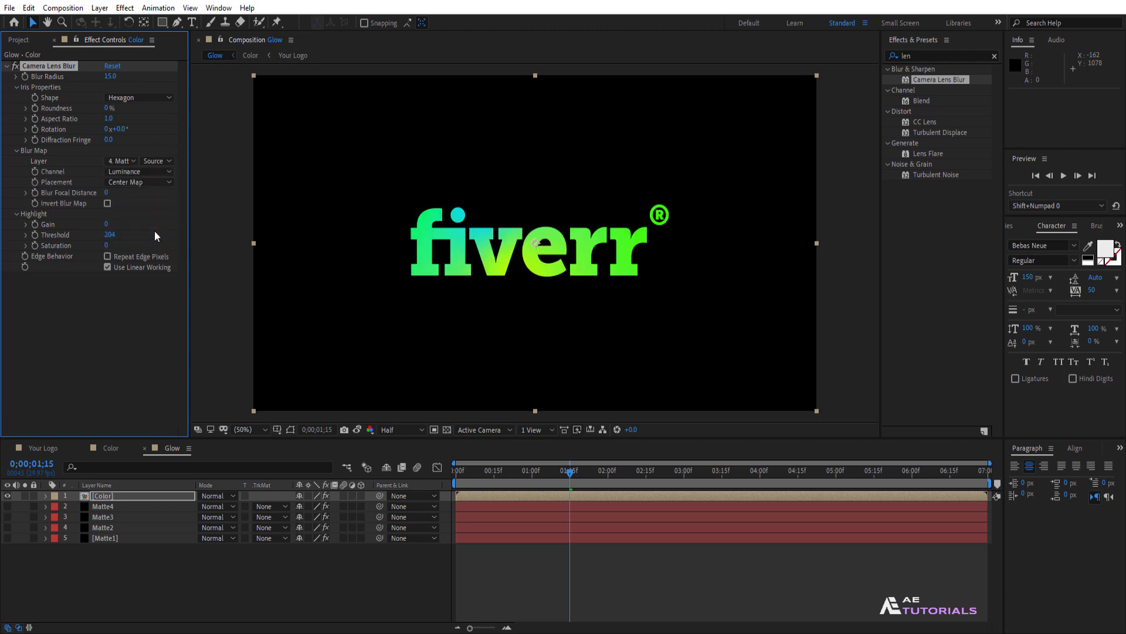
click(165, 160)
click(176, 203)
Apply the Set Matte effect to the Color layer below Camera Lens Blur.
click(901, 56)
text(set)
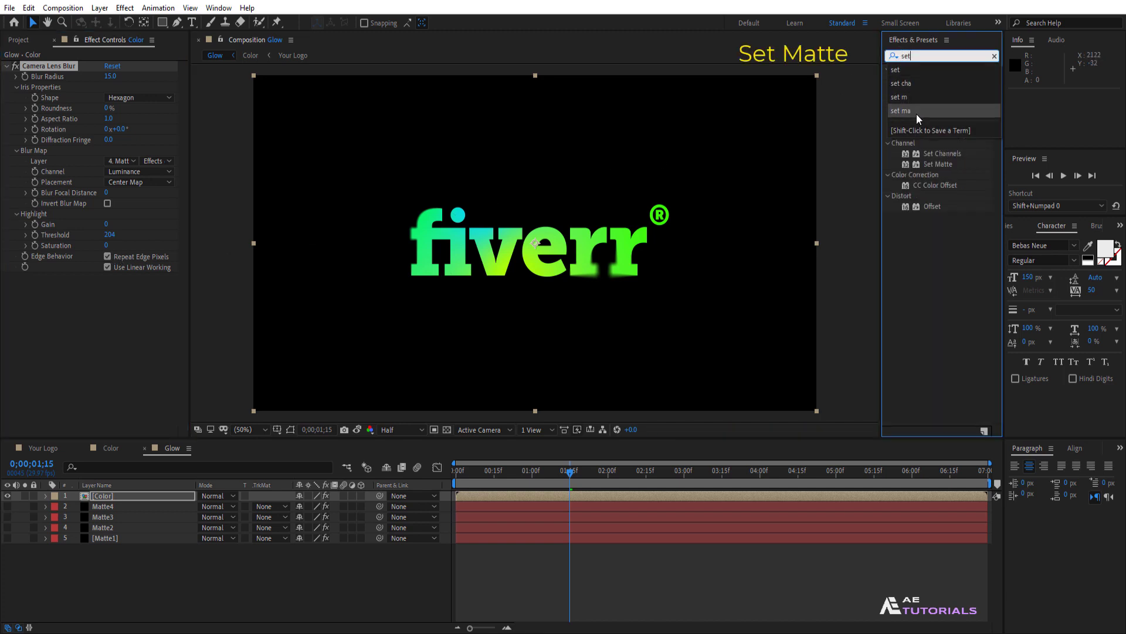
drag(938, 164, 116, 286)
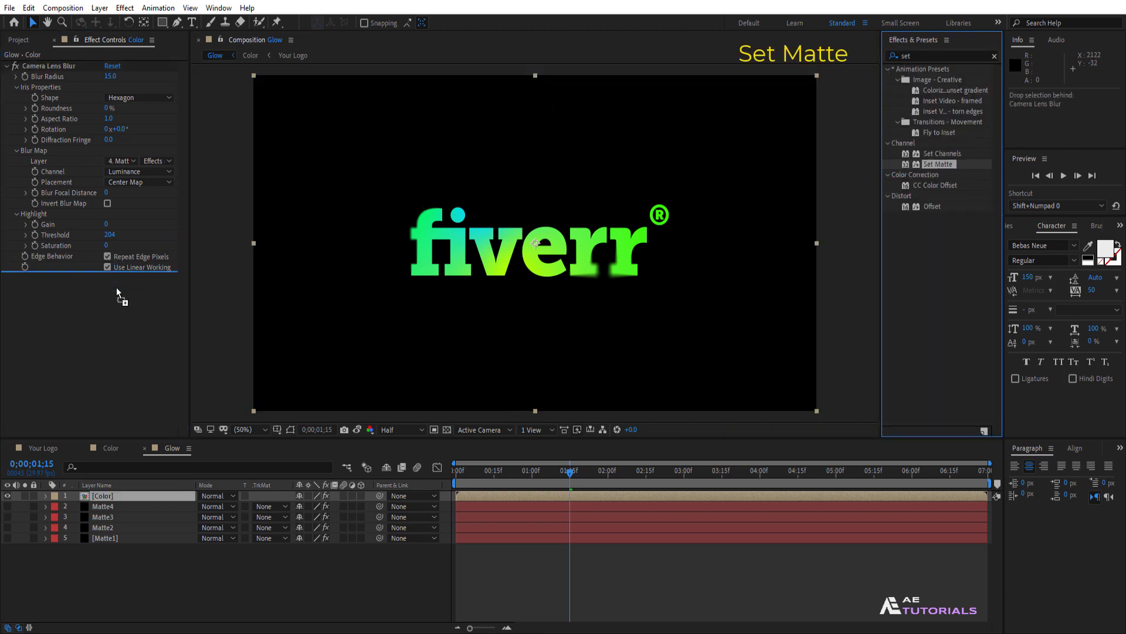
Make Set Matte take its matte from Matte1 including effects and use Luminance for the matte.
click(133, 288)
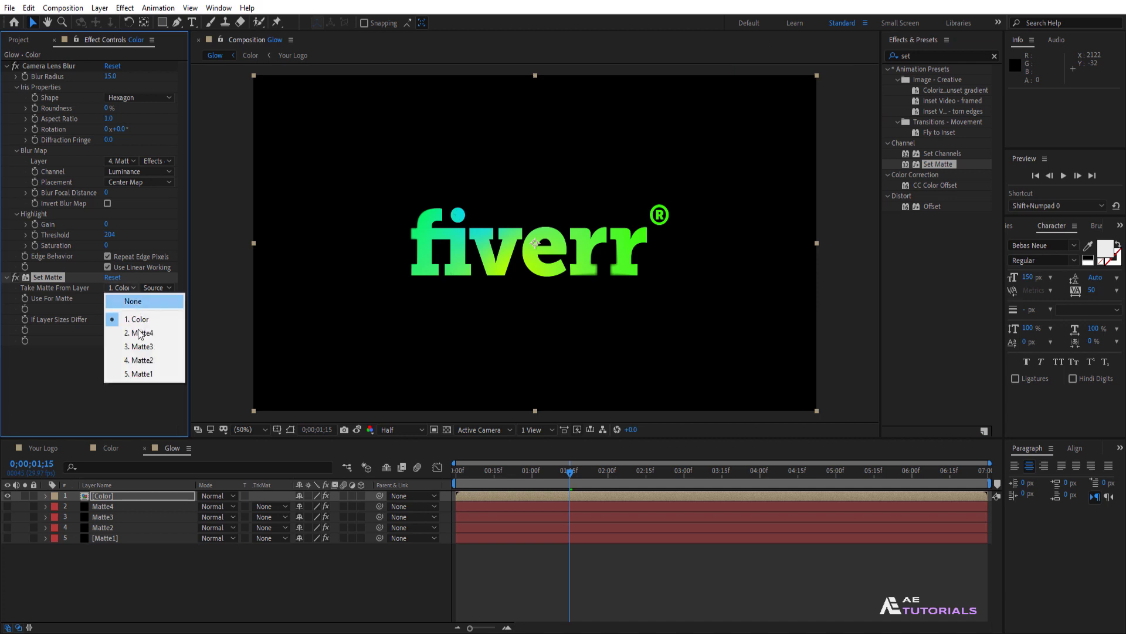
click(146, 373)
click(161, 288)
click(170, 329)
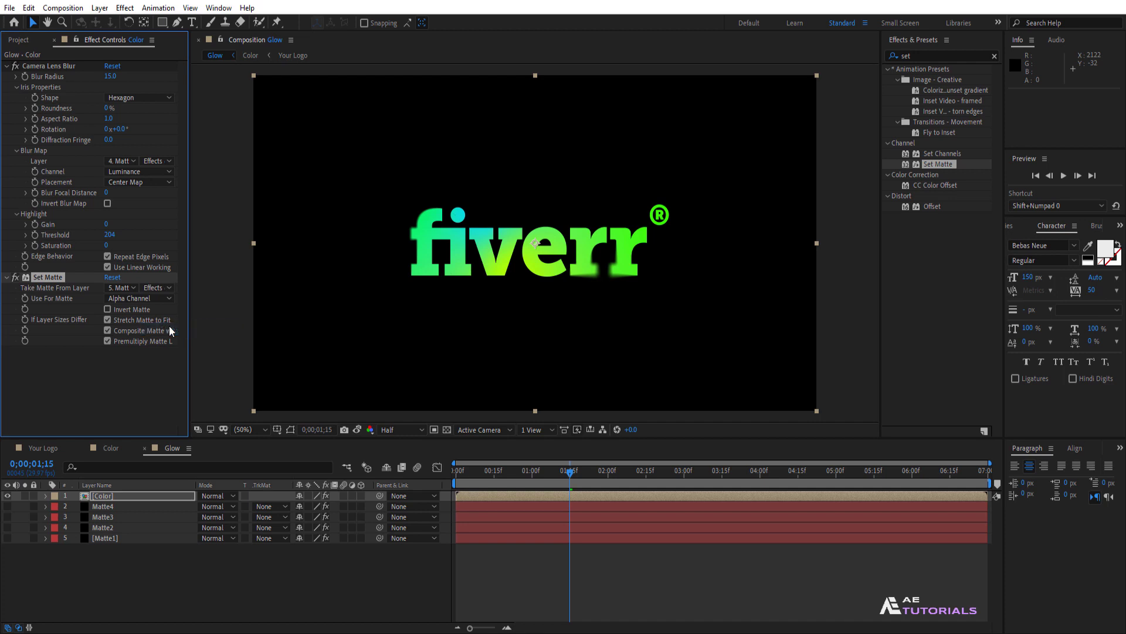
click(168, 297)
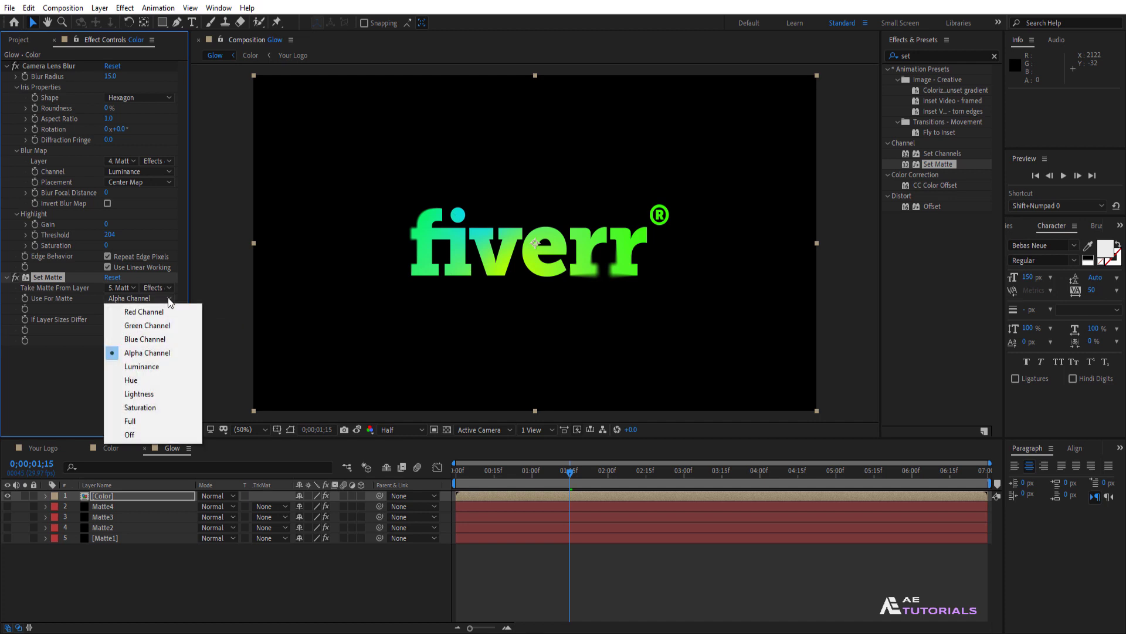
click(149, 366)
Apply Turbulent Displace to the Color layer after Set Matte, with Amount 25 and Size 50.
click(917, 55)
text(tur)
drag(925, 175, 99, 357)
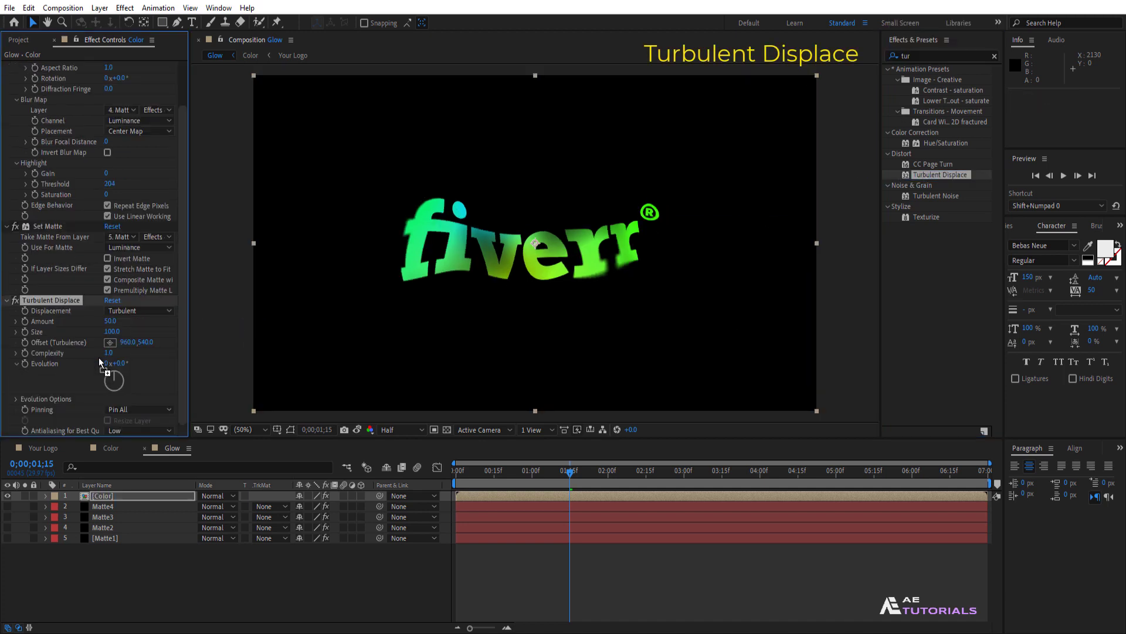
click(112, 321)
text(25)
key(Return)
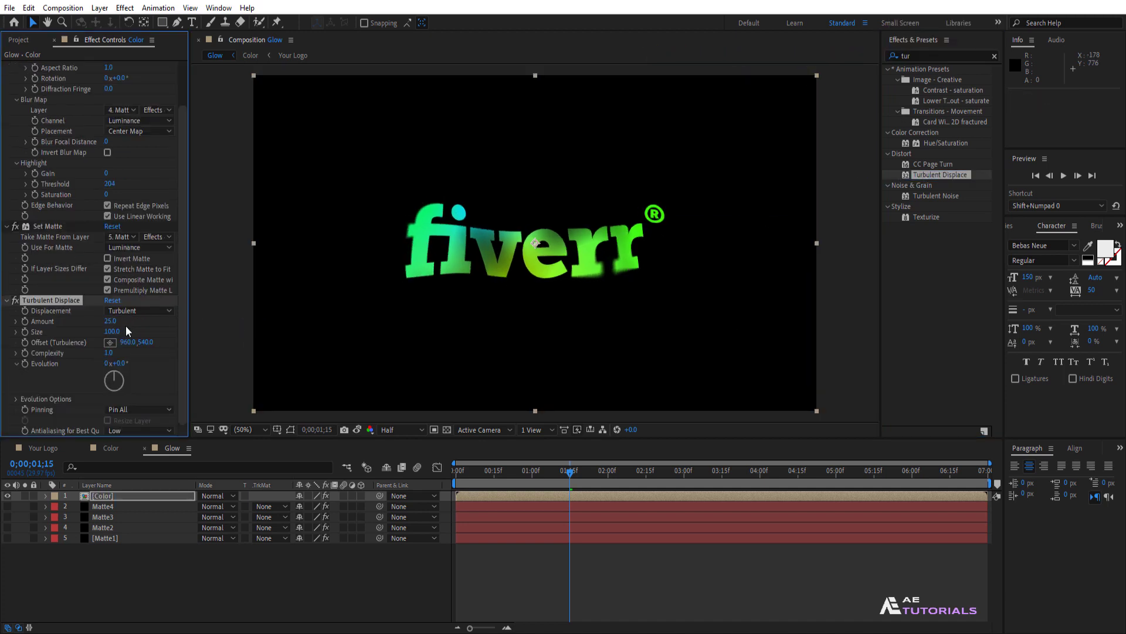
key(Return)
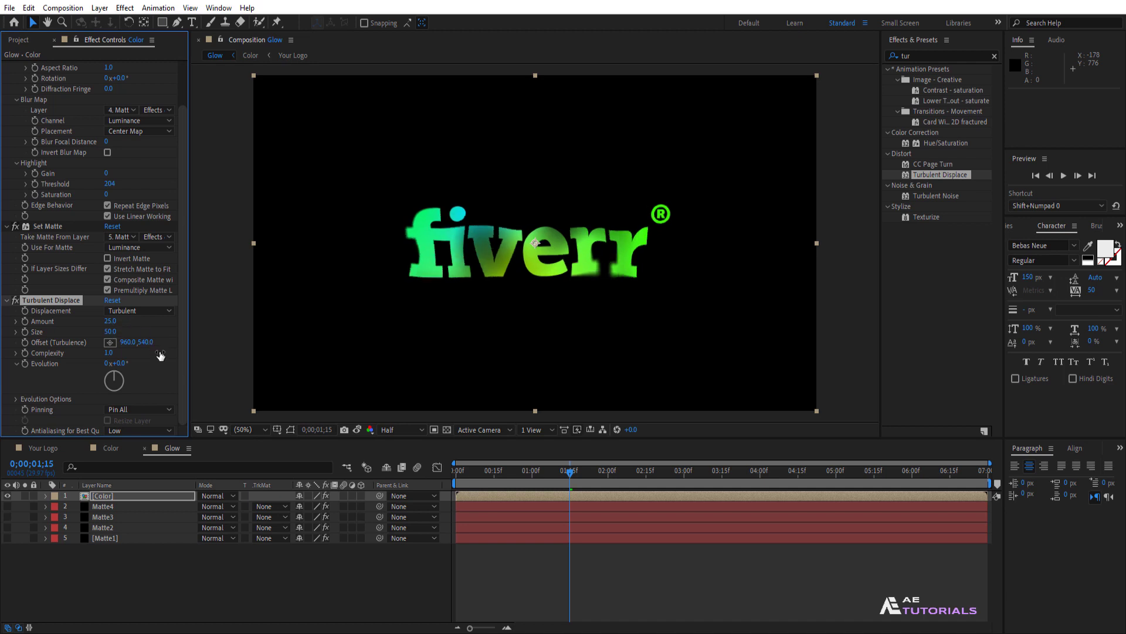
Keyframe Turbulent Displace's Evolution at 0 at 0;00;00;00 and 1 full revolution at 0;00;06;29.
click(566, 473)
drag(542, 477, 456, 473)
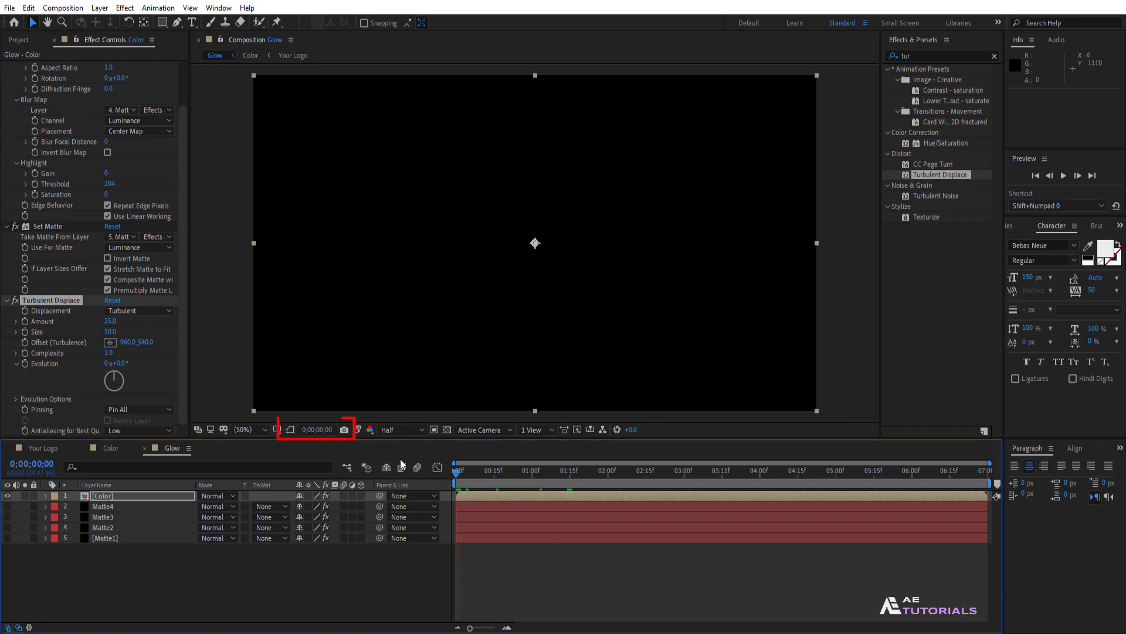
click(26, 363)
drag(457, 473, 989, 476)
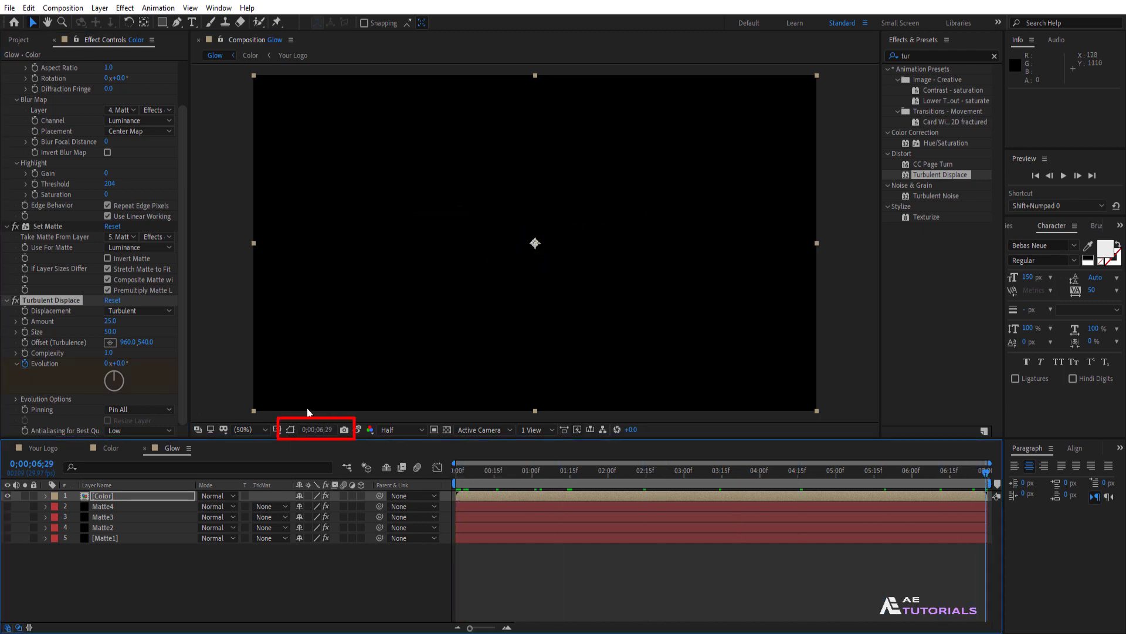
click(107, 363)
text(1)
key(Return)
key(space)
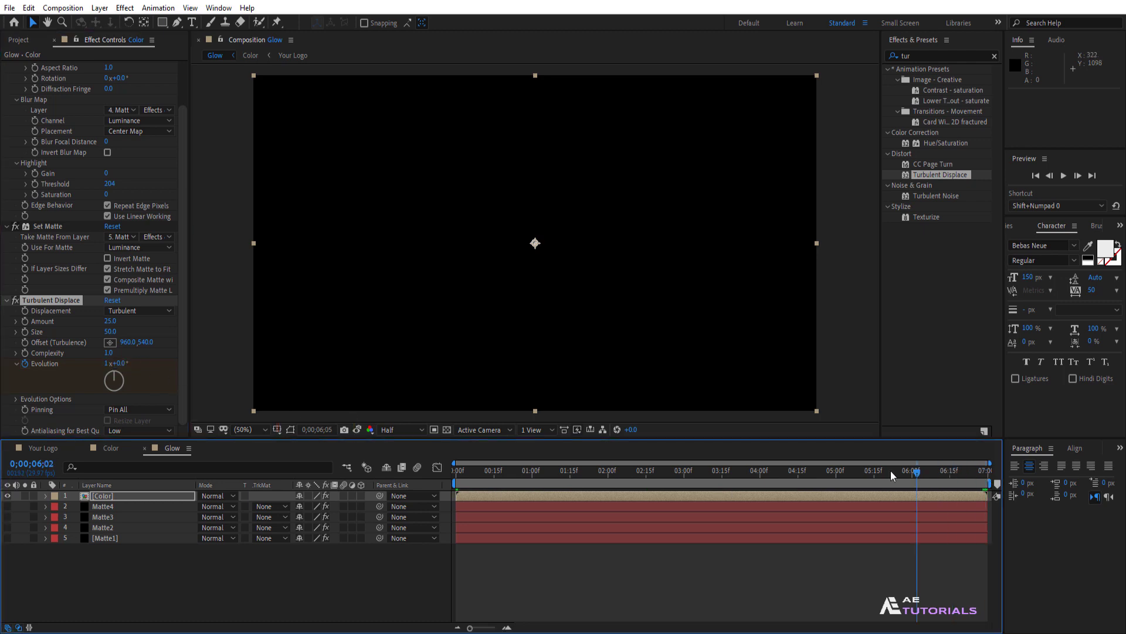
Set the Random Seed in Turbulent Displace's Evolution Options to 250.
click(16, 399)
scroll(181, 379, down, 1)
text(250)
key(Return)
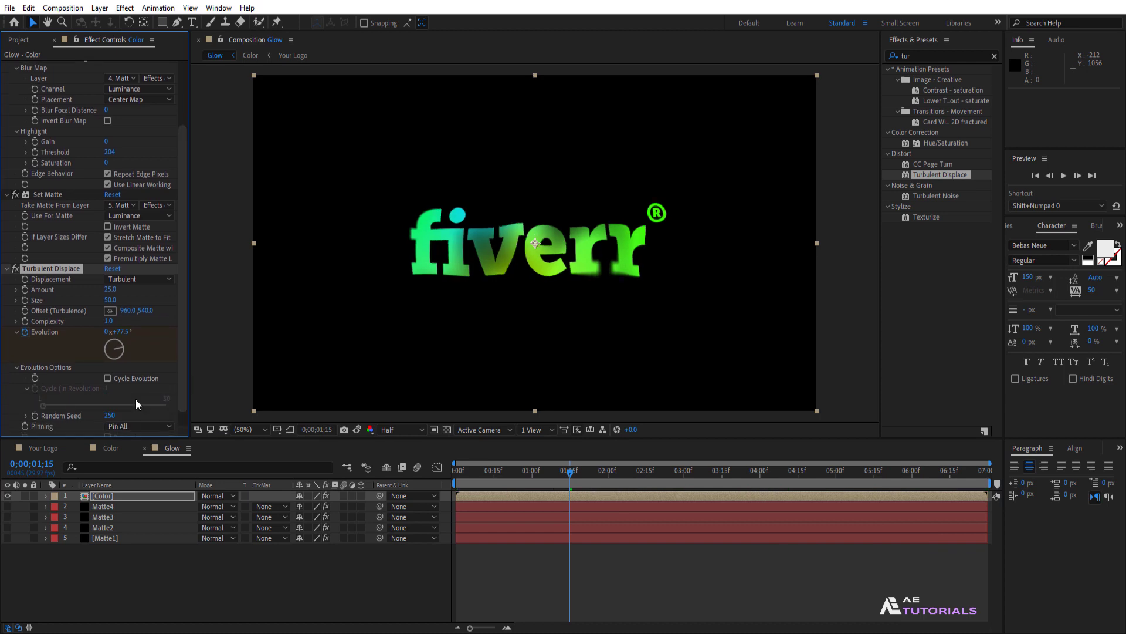
Apply the Glow effect to the Color layer after Turbulent Displace and scrub ahead to 0;00;02;06.
click(904, 56)
key(BackSpace)
key(BackSpace)
key(BackSpace)
text(glow)
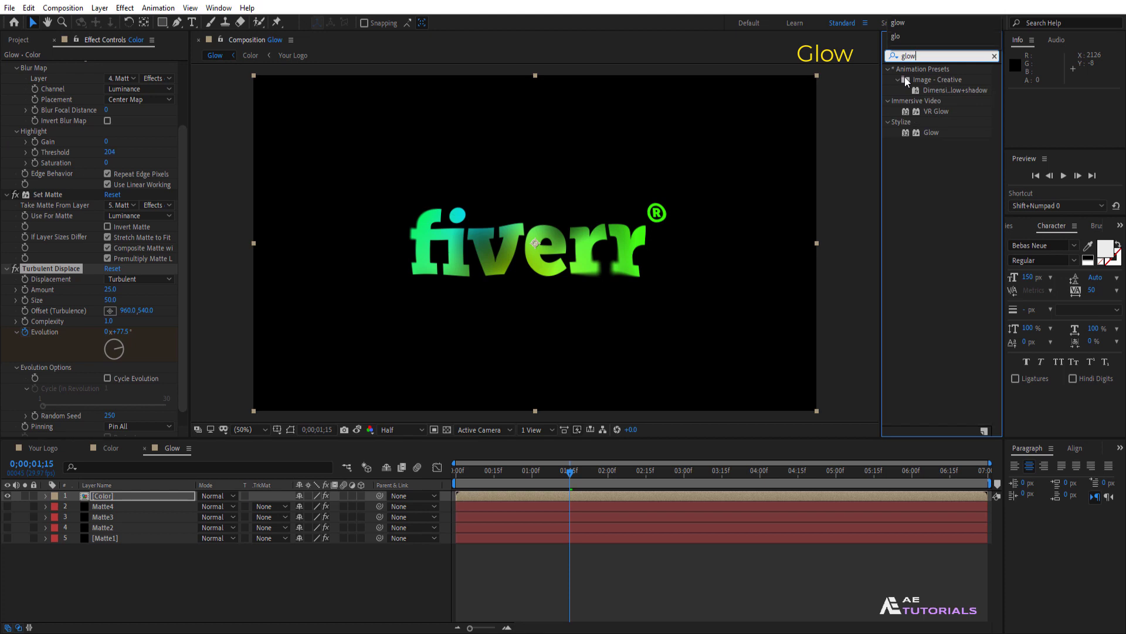
drag(932, 132, 75, 415)
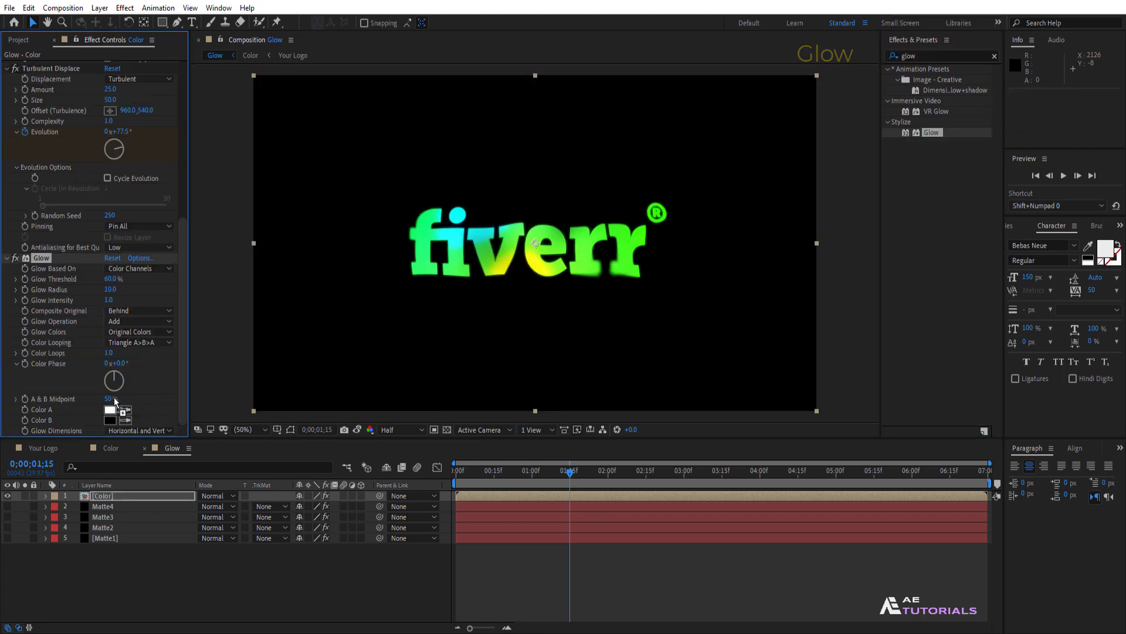
drag(581, 476, 623, 476)
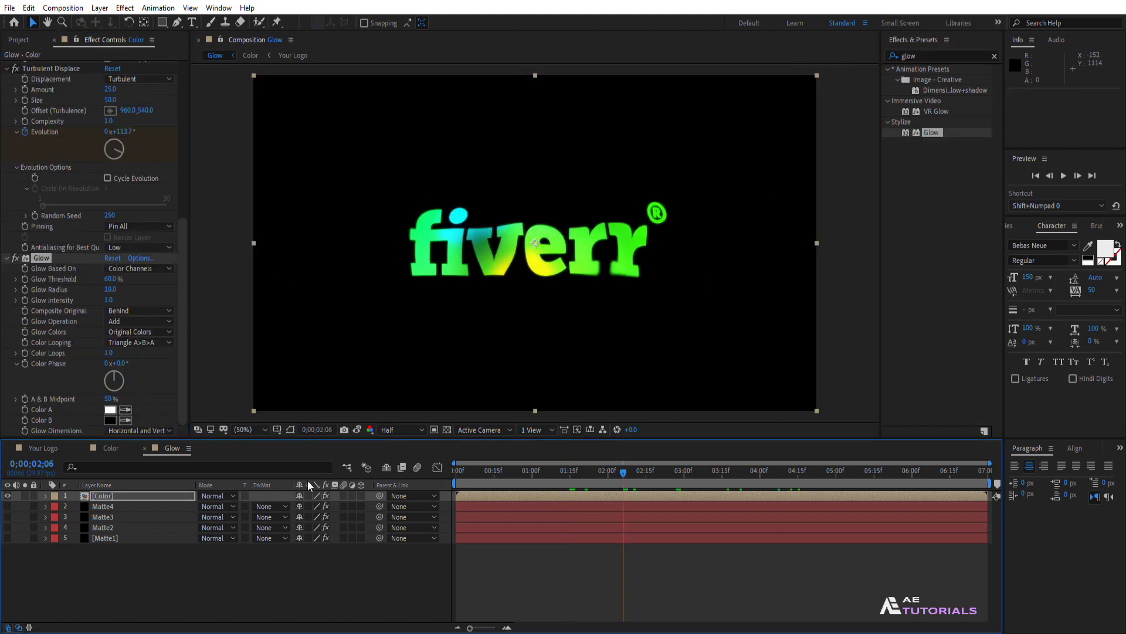
Duplicate the Color layer and delete Camera Lens Blur from the upper copy.
click(113, 494)
key(ctrl+d)
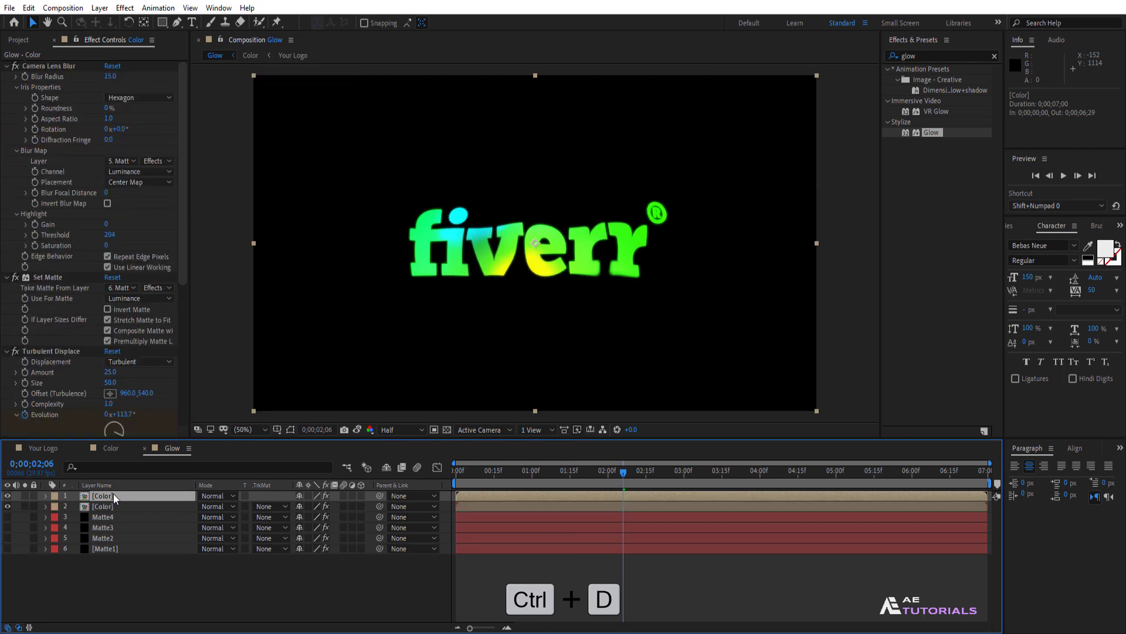
click(49, 66)
key(Delete)
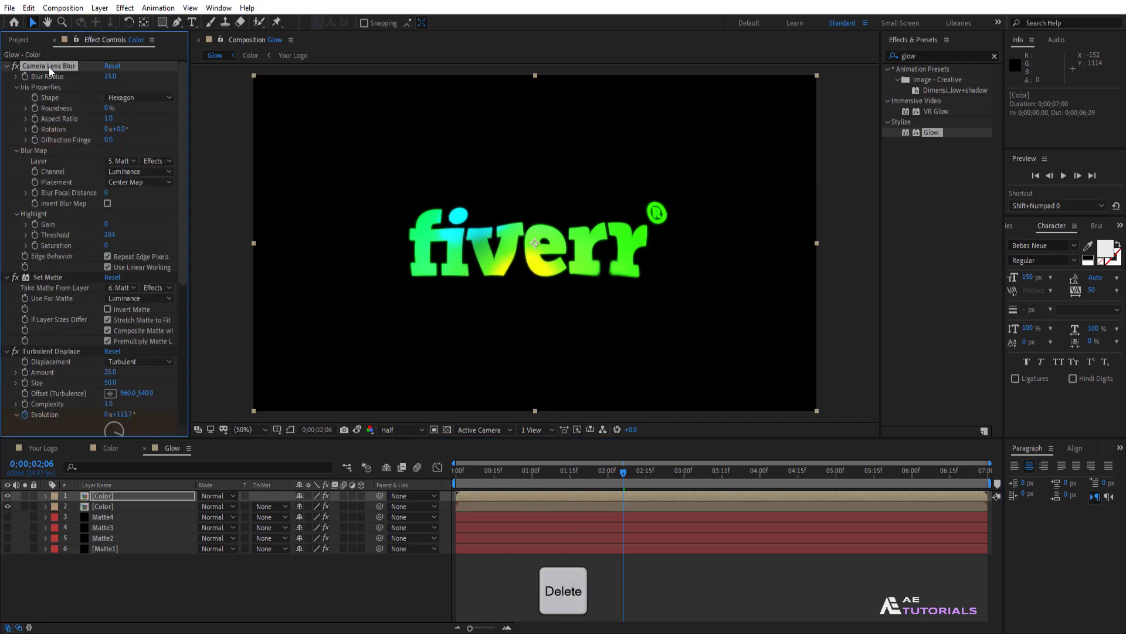
Set the upper Color layer's Set Matte to take its matte from Matte3 and delete its Glow effect.
click(121, 76)
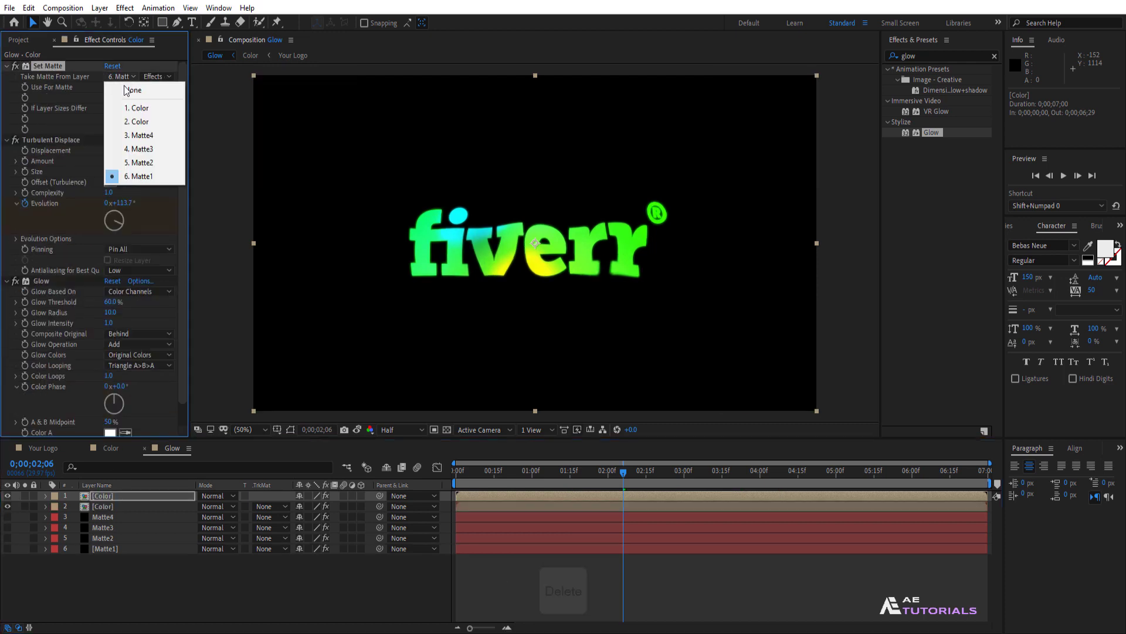
click(145, 150)
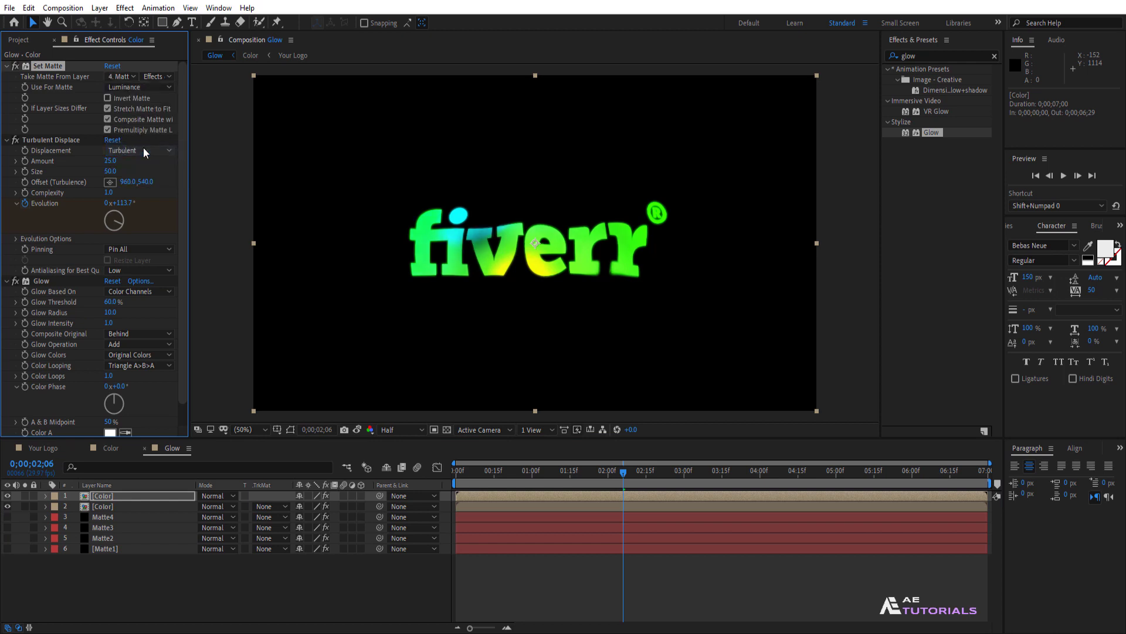
click(7, 140)
click(45, 150)
key(Delete)
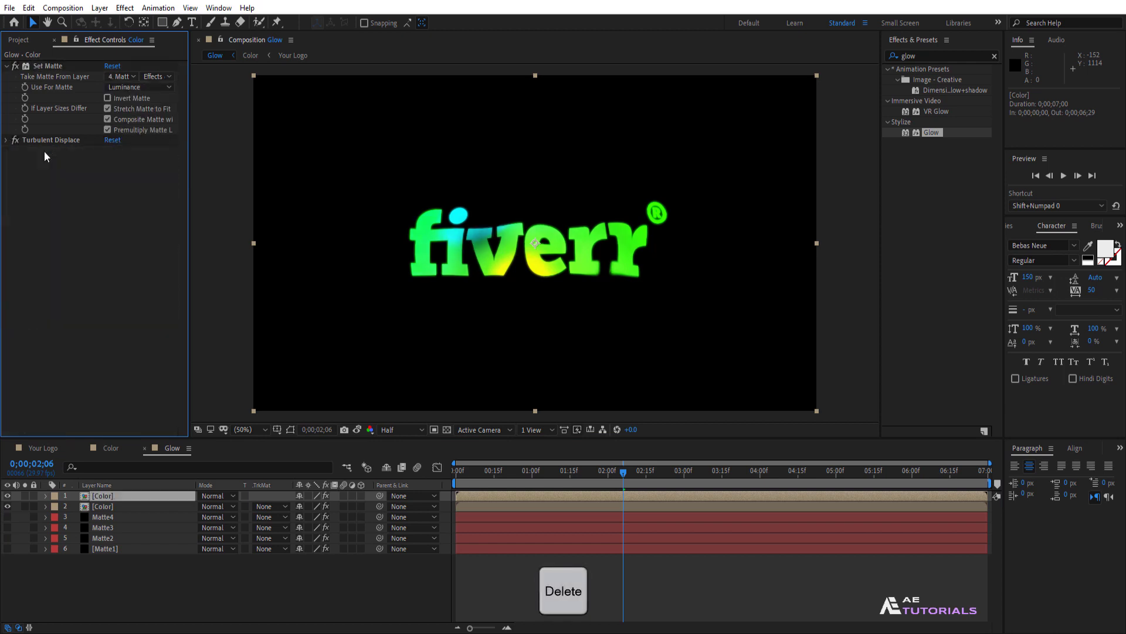
Add Fast Box Blur between Set Matte and Turbulent Displace, with Blur Radius 20 and Iterations 10.
double_click(925, 56)
text(fast)
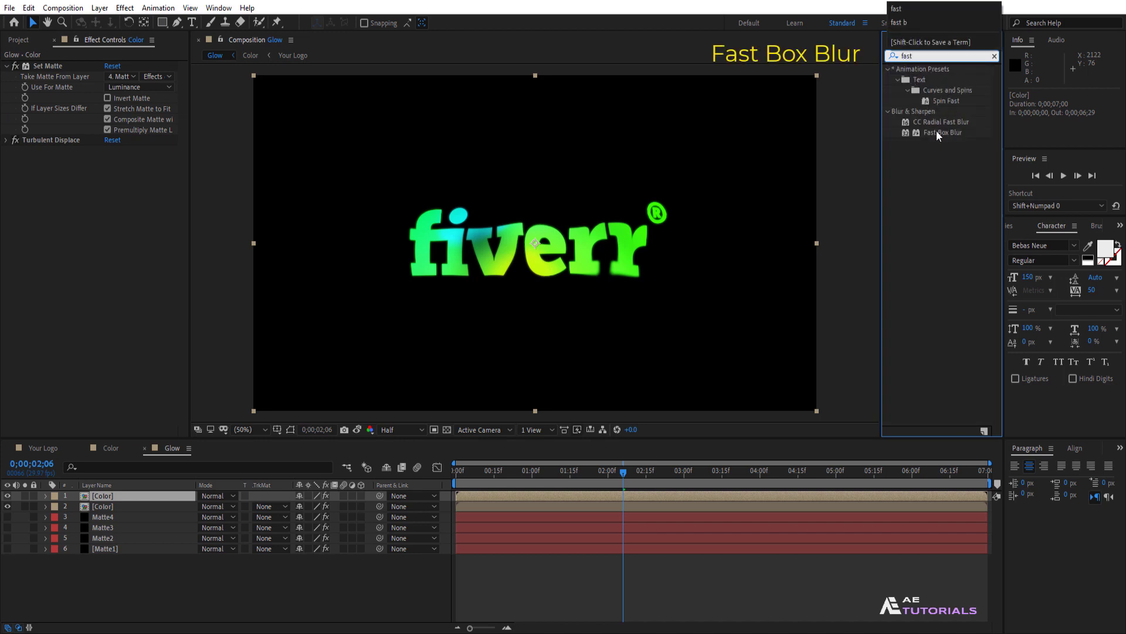
drag(938, 135, 122, 153)
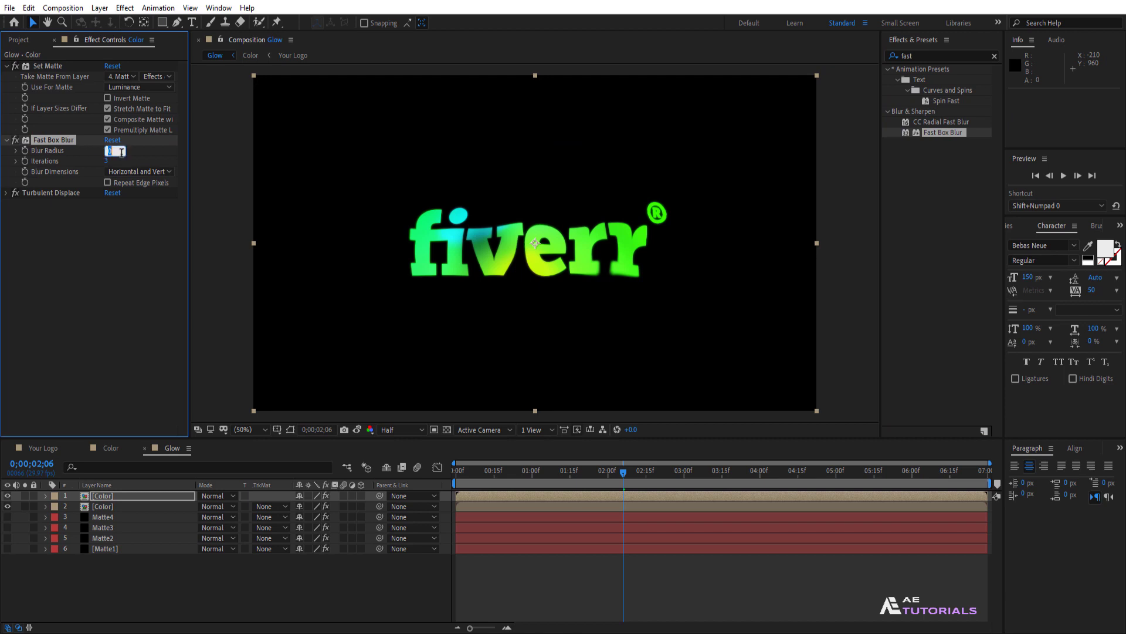
click(108, 161)
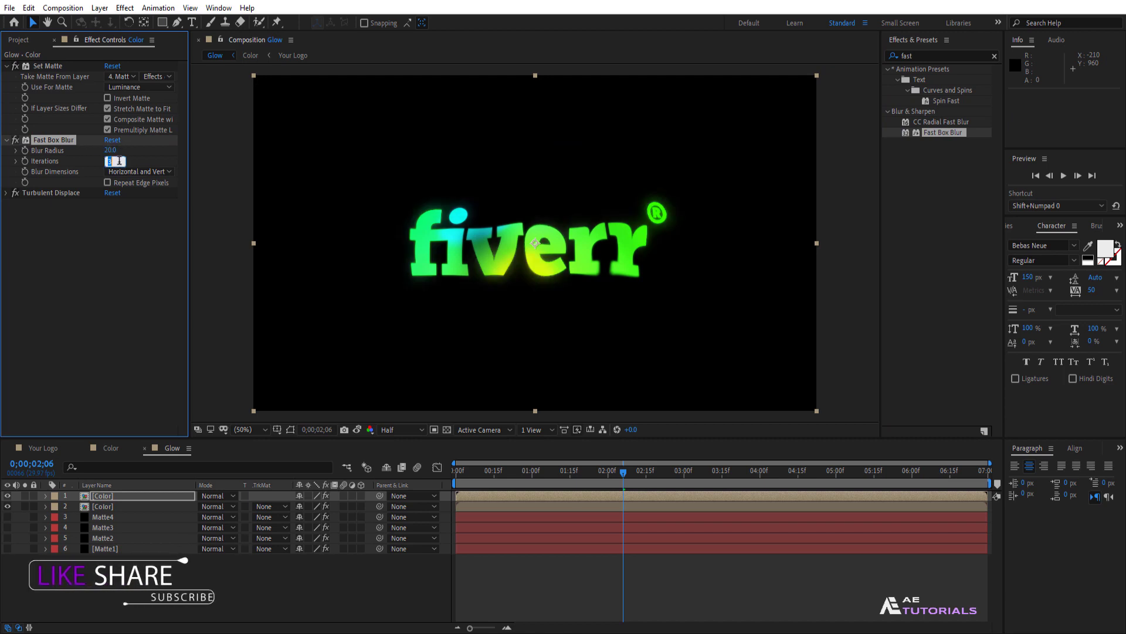
text(10)
key(Return)
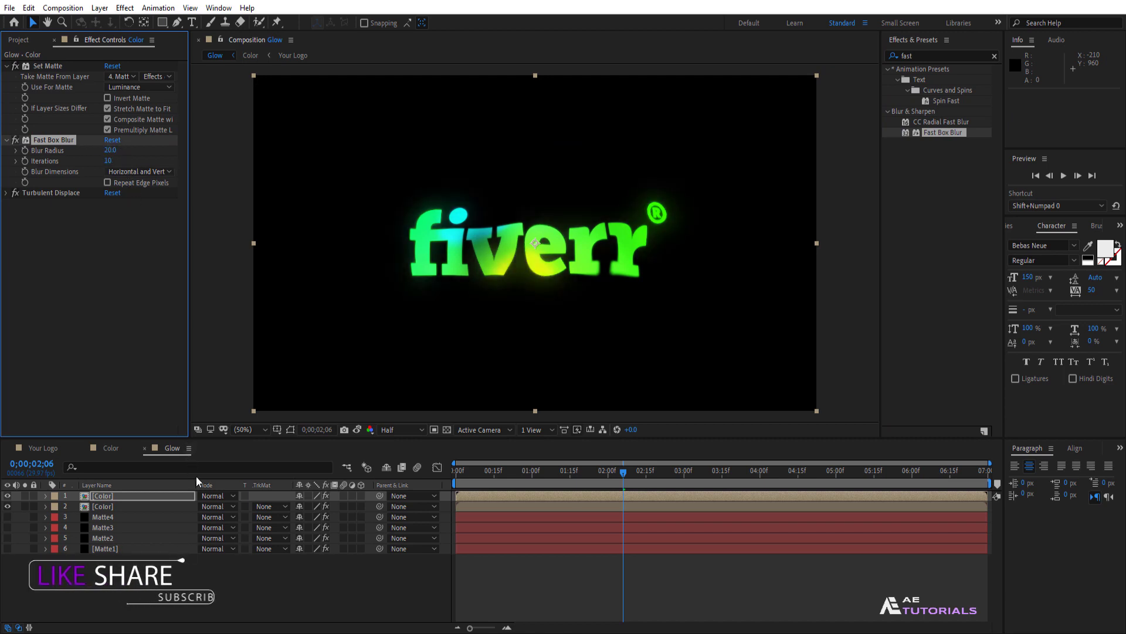
Set the upper Color layer's blending mode to Screen and duplicate the layer.
click(215, 496)
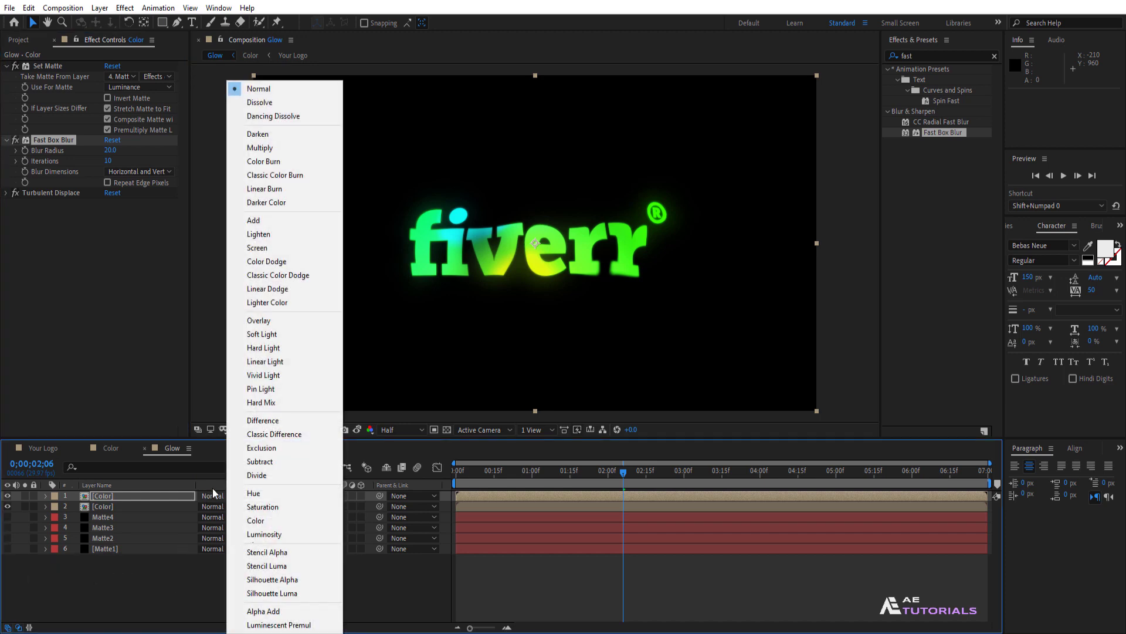
click(271, 248)
click(124, 493)
key(ctrl+d)
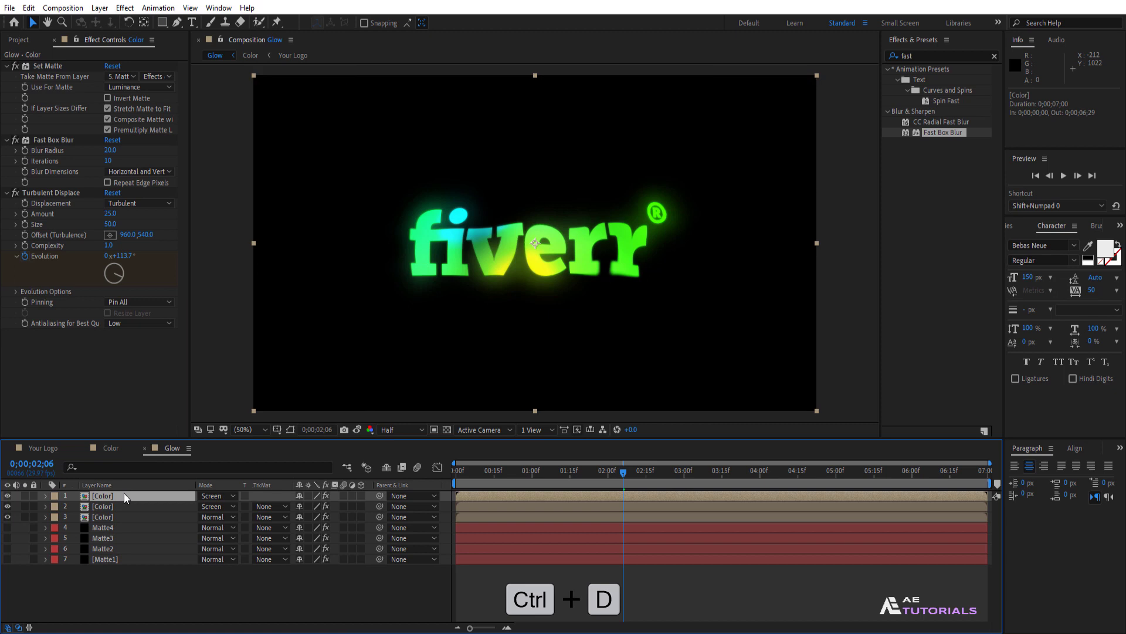
On the new top Color layer, take the Set Matte from Matte4 and set Fast Box Blur to Blur Radius 8 and Iterations 1.
click(128, 76)
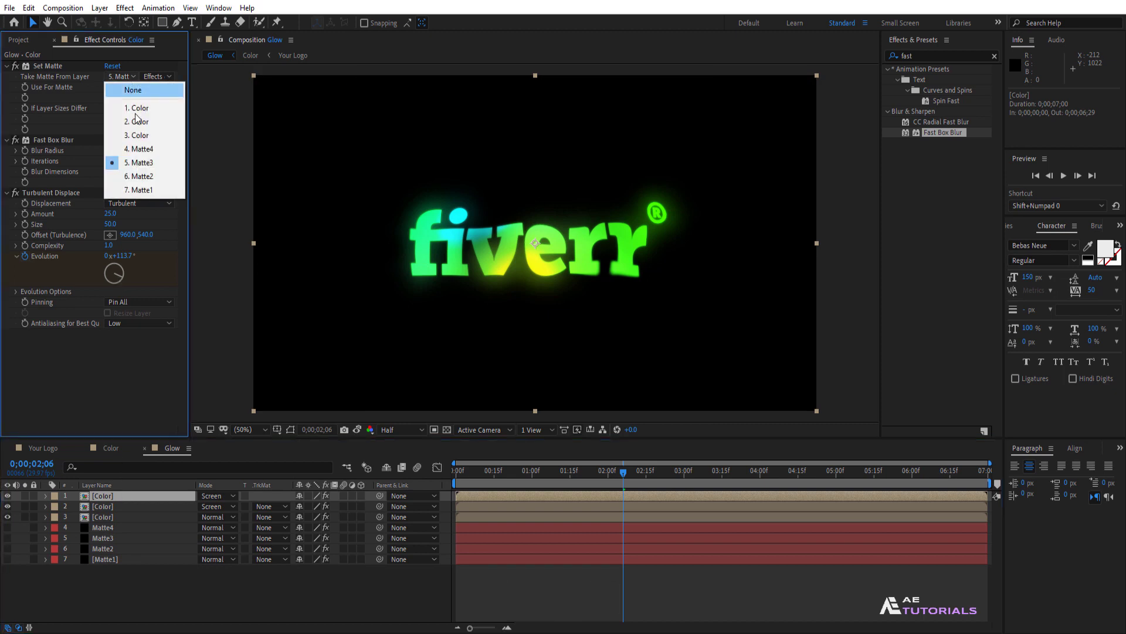
click(142, 149)
click(113, 151)
text(8)
click(122, 160)
click(108, 160)
text(1)
key(Return)
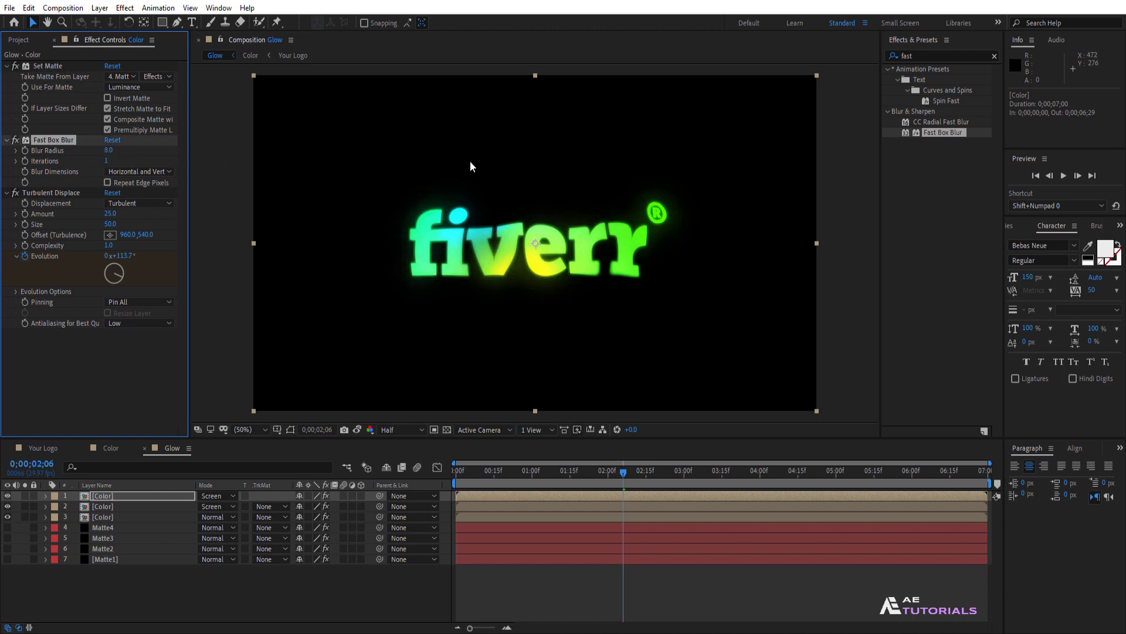
Add Directional Blur after Fast Box Blur on the top Color layer and set its Blur Length to 250.
double_click(920, 56)
text(dir)
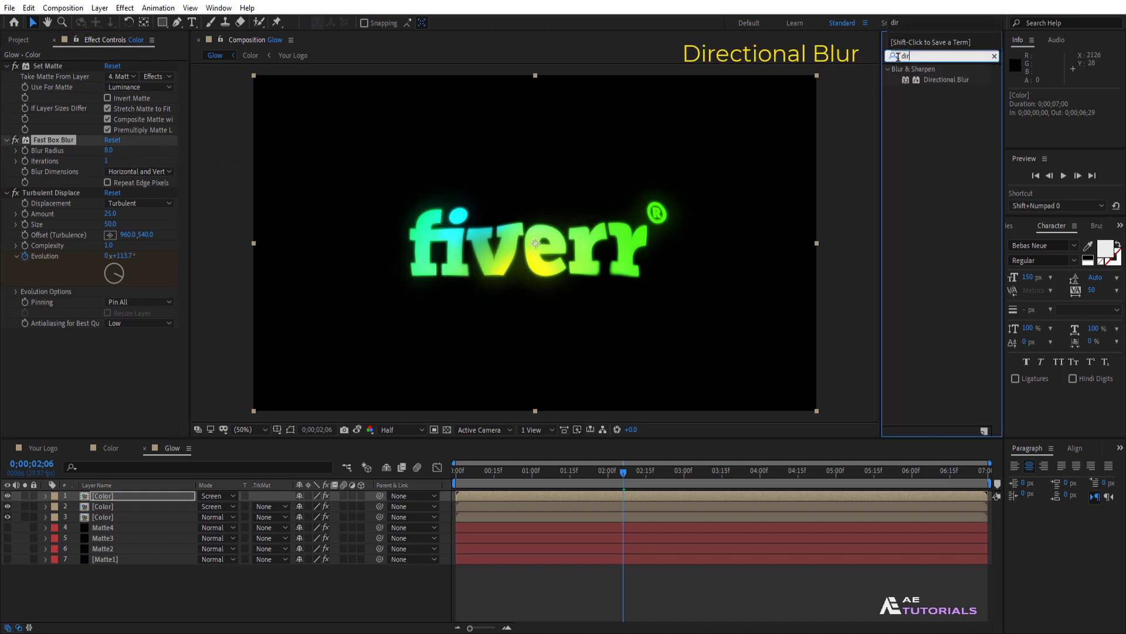
drag(929, 82, 94, 189)
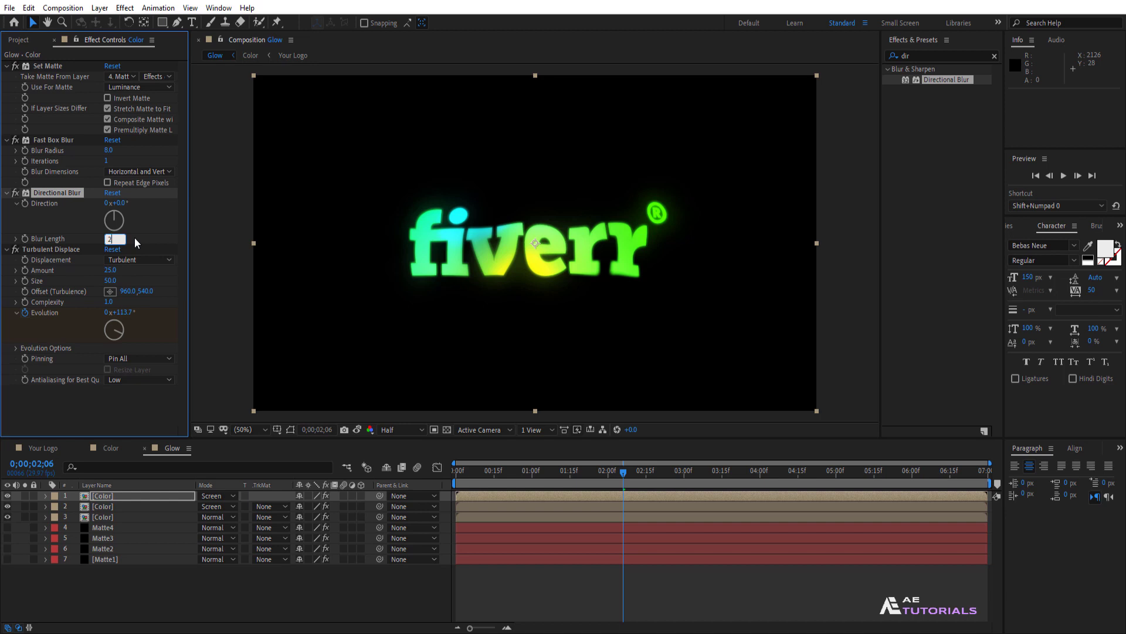
text(250)
key(Return)
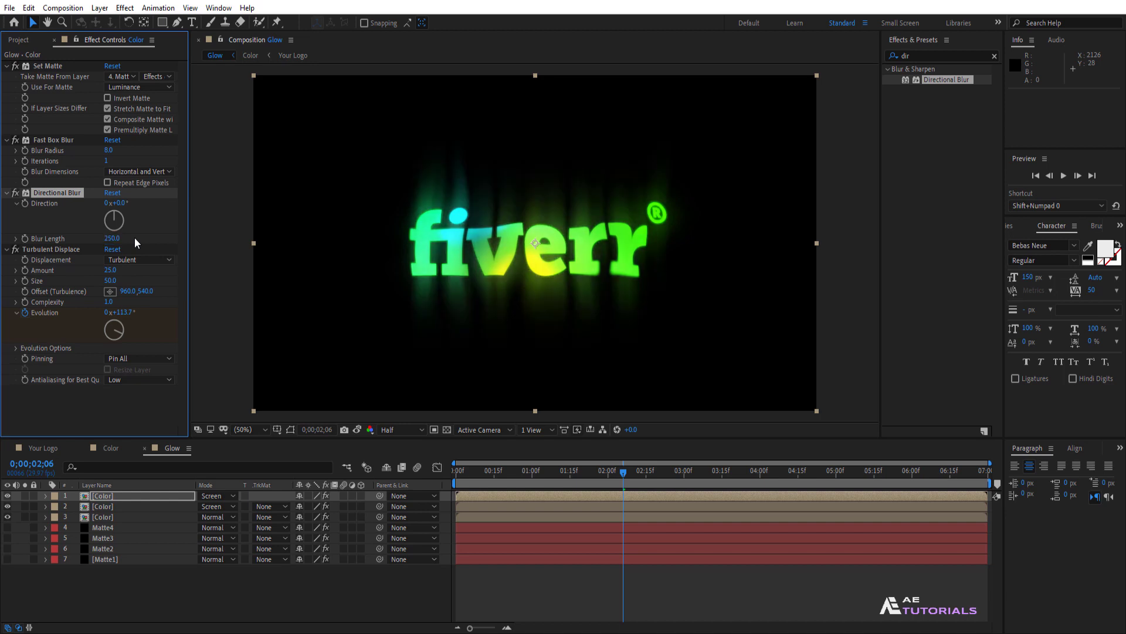
Set the top Color layer's blending mode to Add.
click(156, 495)
click(217, 496)
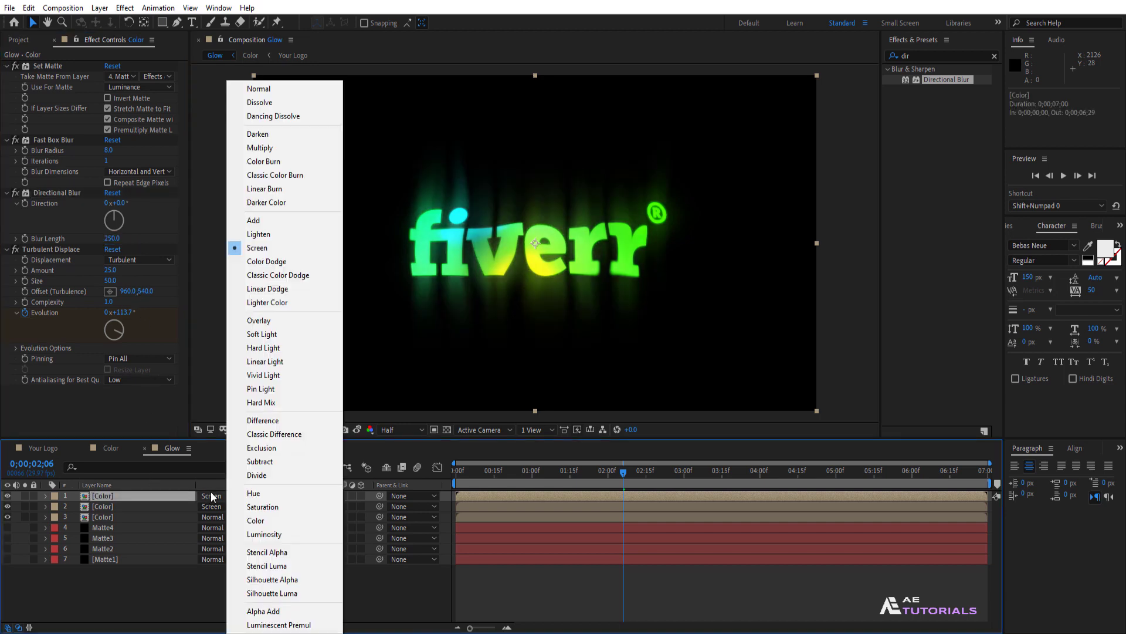
click(262, 222)
Create a new 1920 x 1080 composition named Floor with a duration of 0;00;07;00.
click(20, 41)
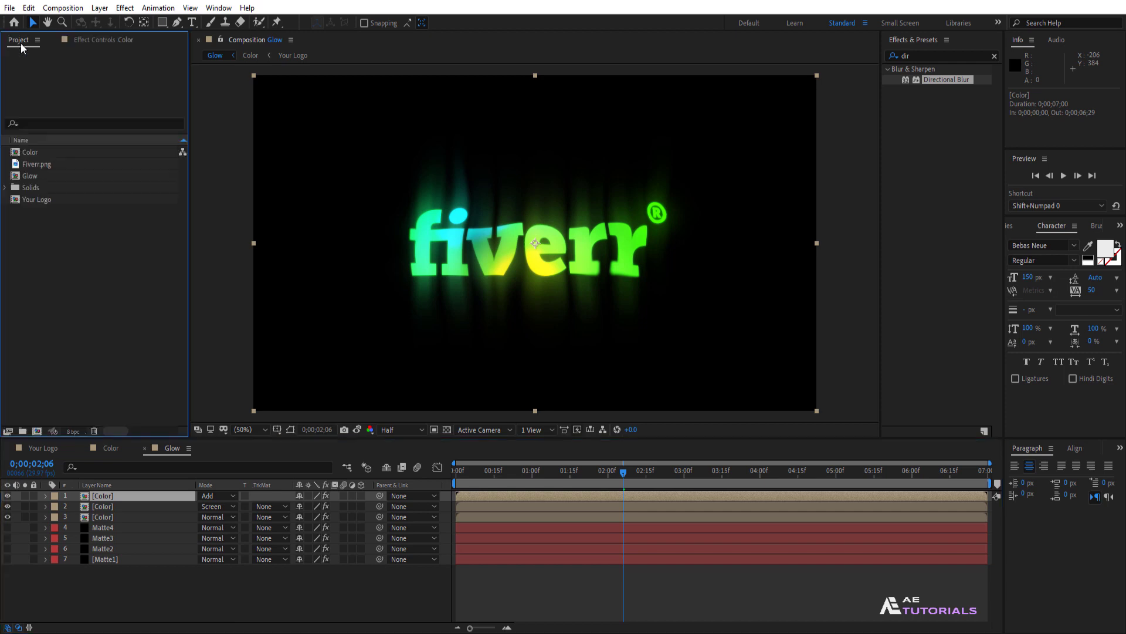
click(37, 432)
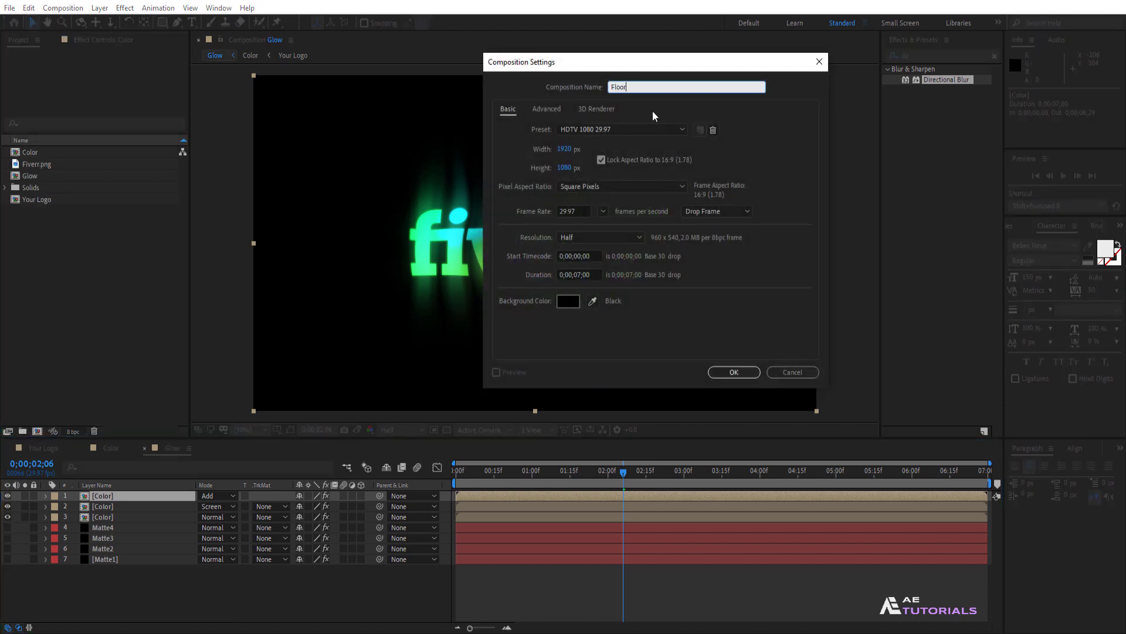
text(Floor)
click(734, 372)
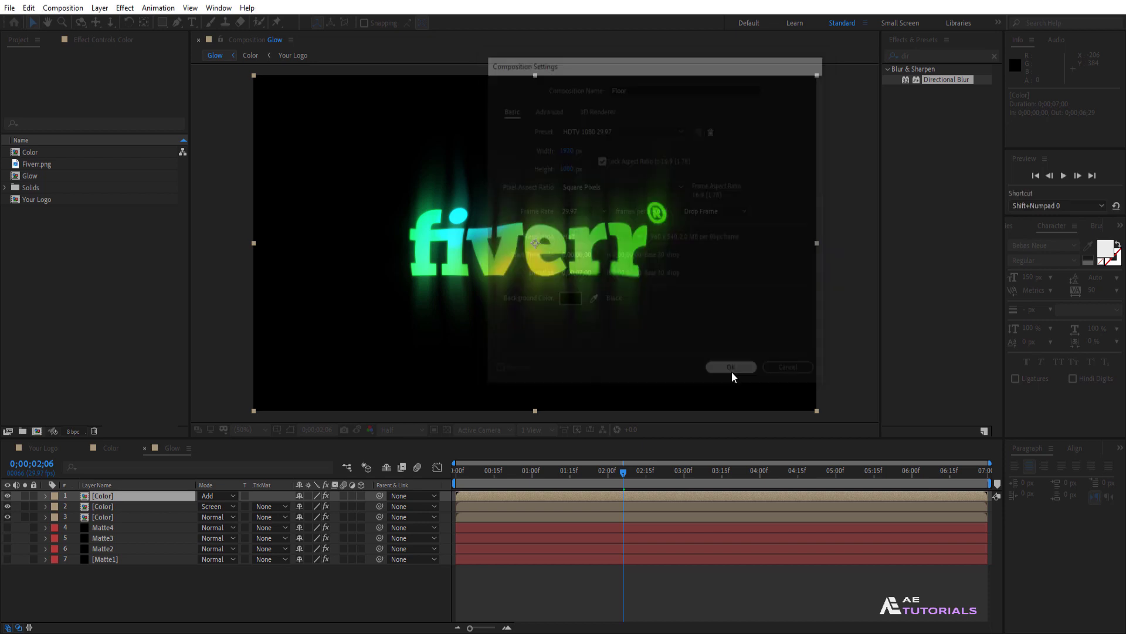
Add a black 1920 x 1080 solid named Fractal to the Floor composition.
right_click(221, 525)
mouse_move(269, 390)
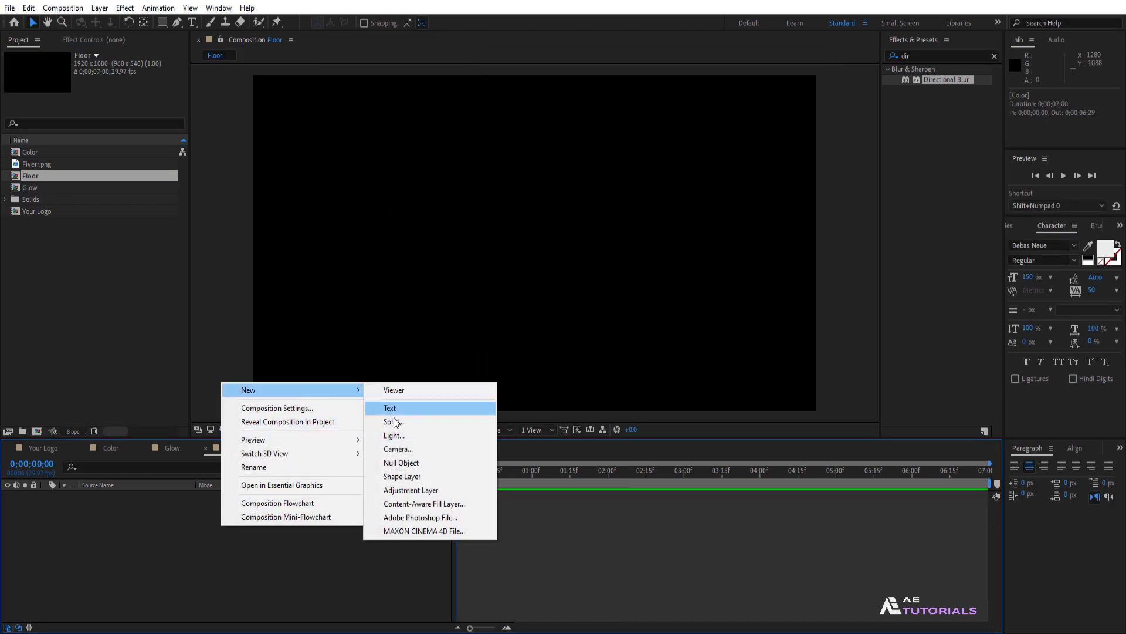
click(394, 422)
text(Fractal)
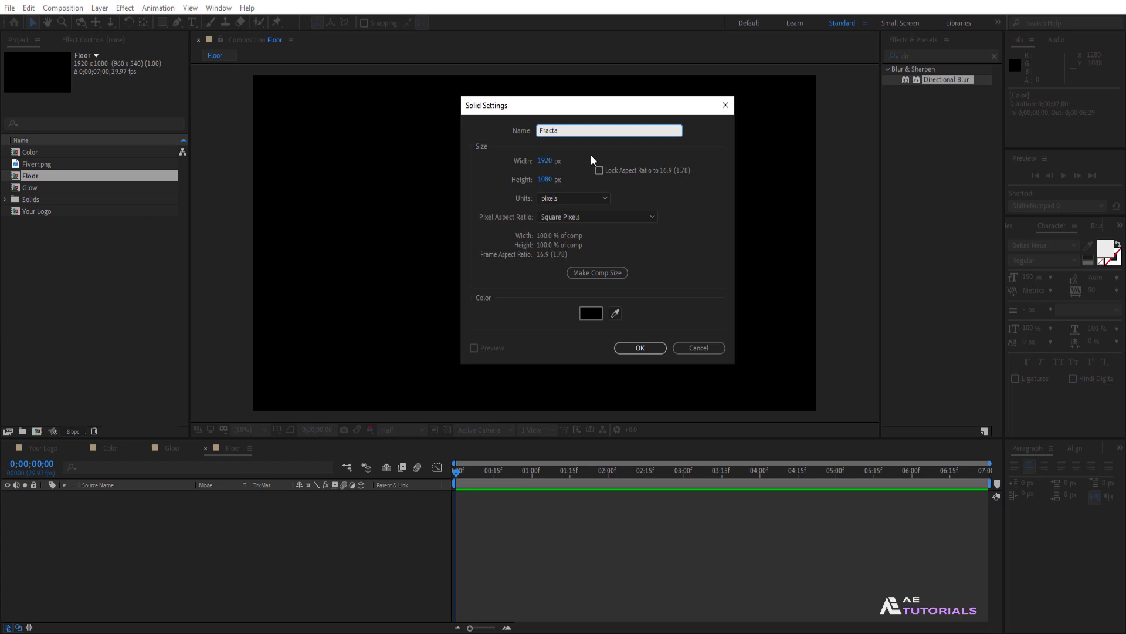
click(625, 350)
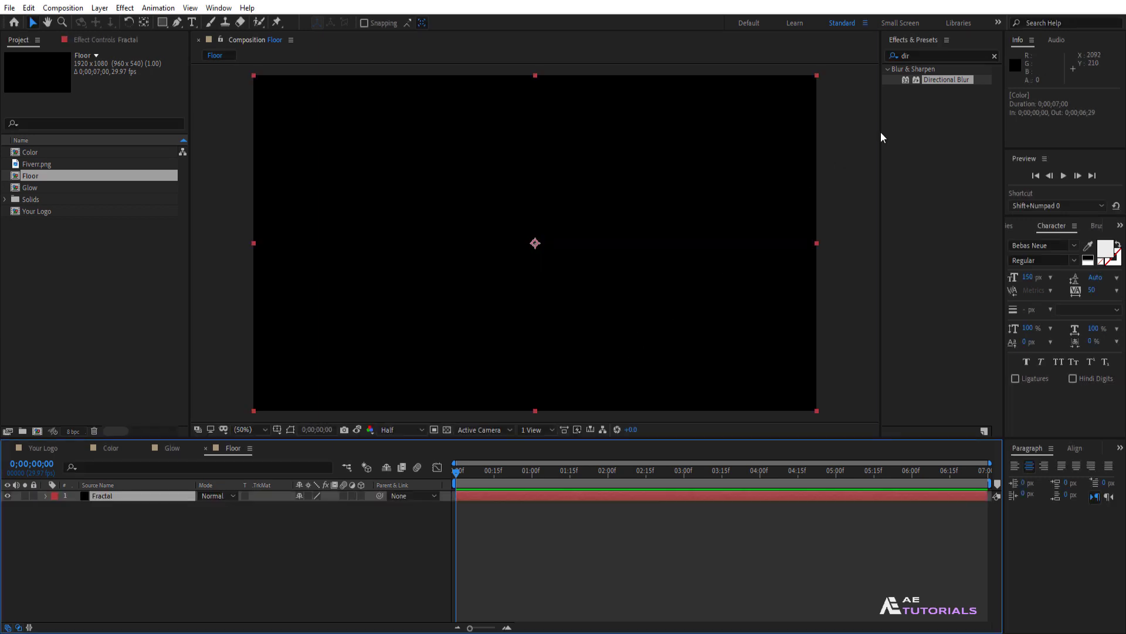
Apply Fractal Noise to the Fractal solid, turn off Uniform Scaling and set Scale Width to 200.
double_click(912, 54)
text(frac)
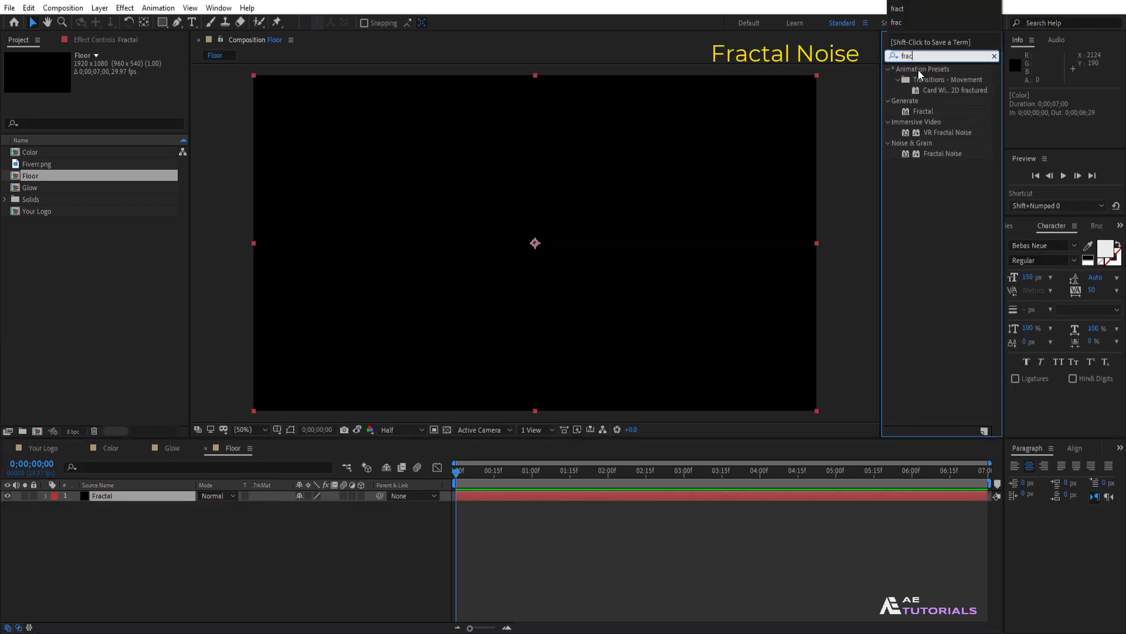
drag(939, 153, 666, 213)
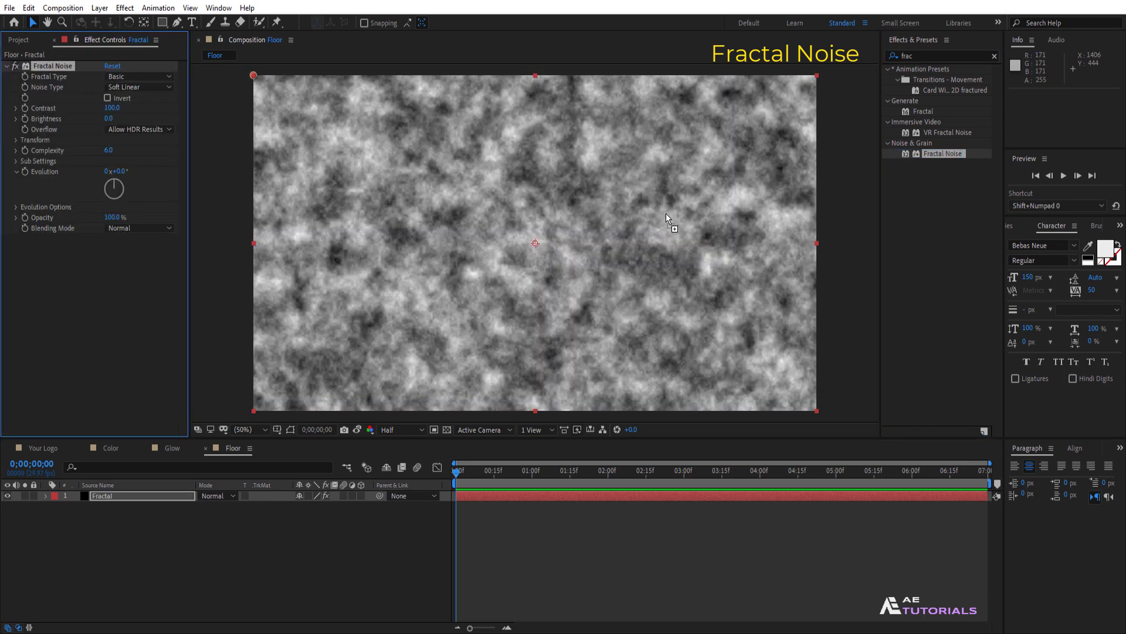
click(17, 140)
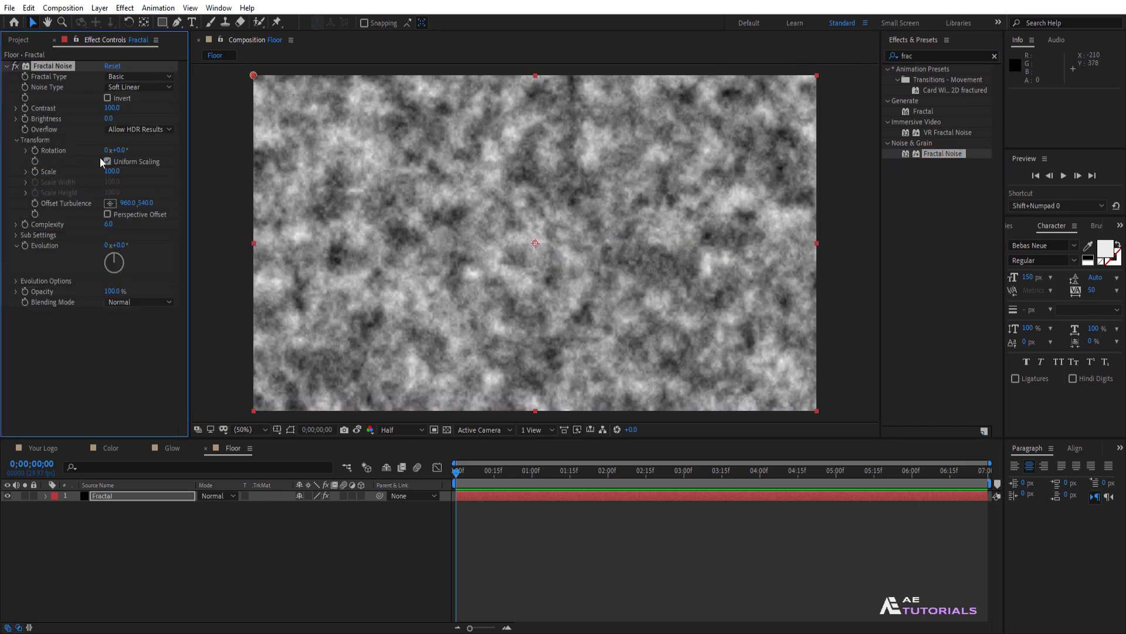
click(107, 162)
text(200)
key(Return)
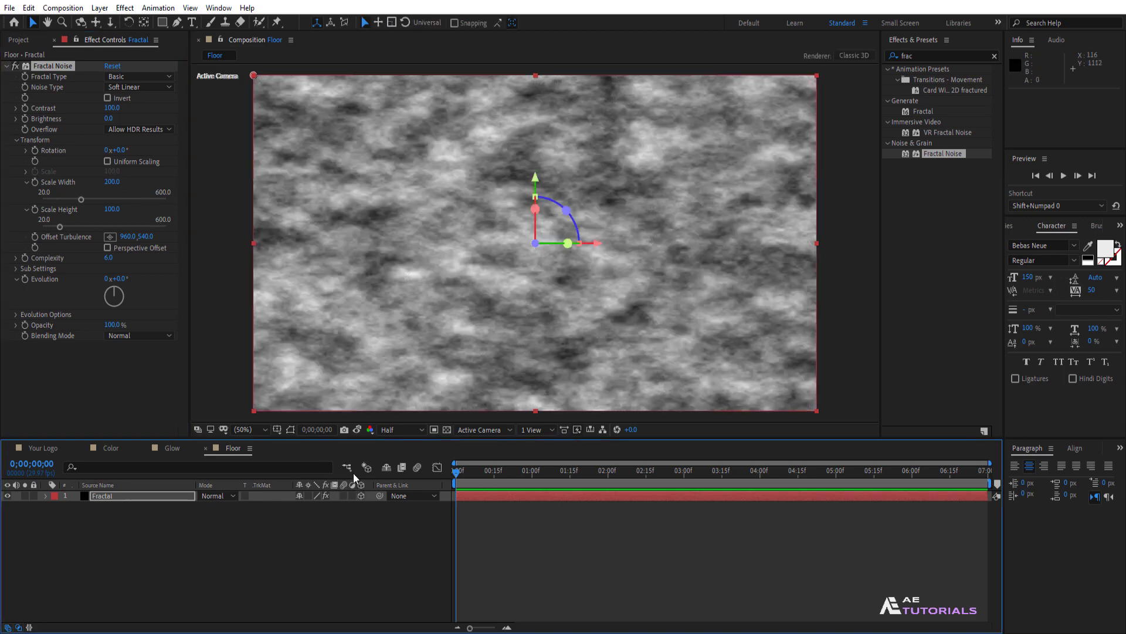
Rotate the Fractal layer flat in 3D as a floor plane and lower it to a Y position of about 716.
mouse_move(527, 206)
mouse_down()
mouse_move(531, 218)
mouse_move(534, 199)
mouse_up()
drag(535, 311, 537, 373)
Apply Motion Tile to the Fractal layer, set Output Height to 350 and enable Mirror Edges.
click(929, 56)
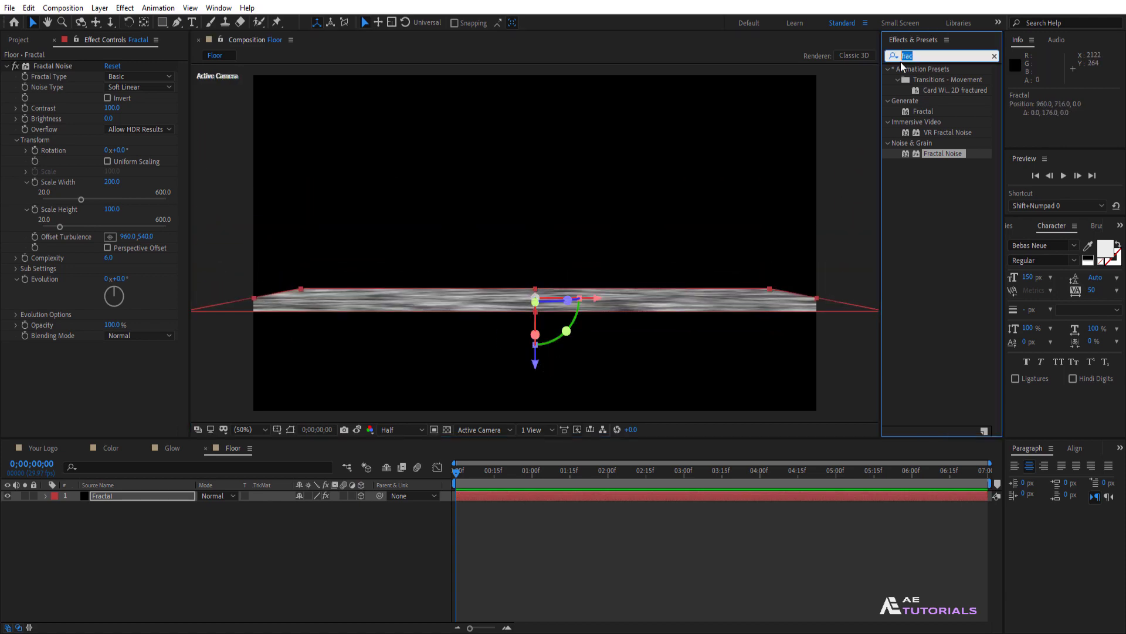
text(motion)
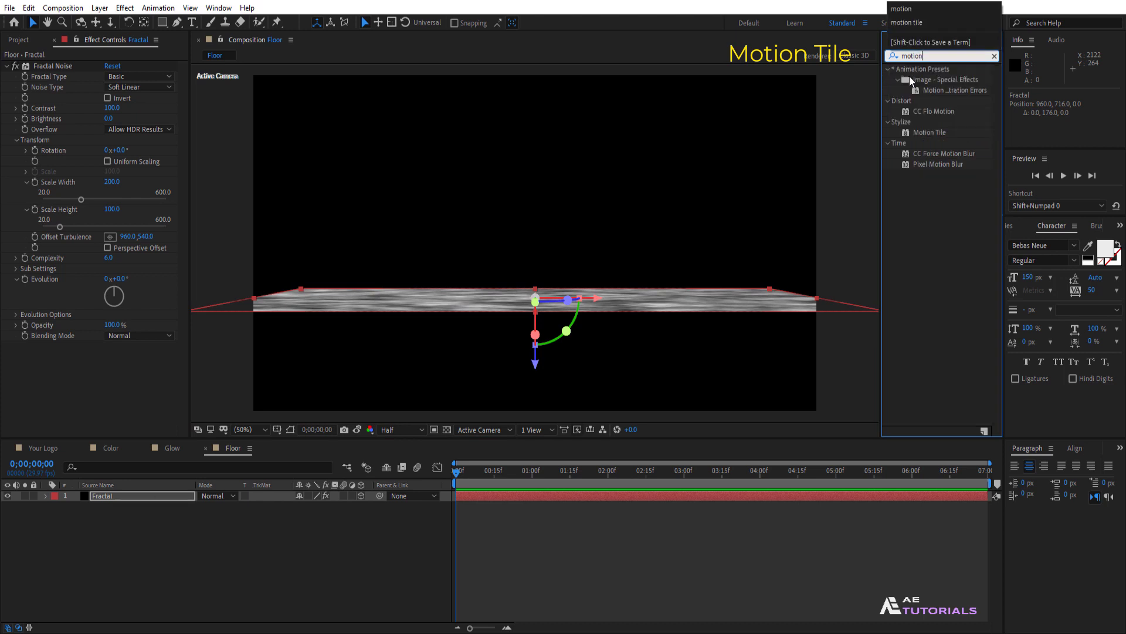
drag(926, 131, 625, 297)
drag(112, 374, 127, 374)
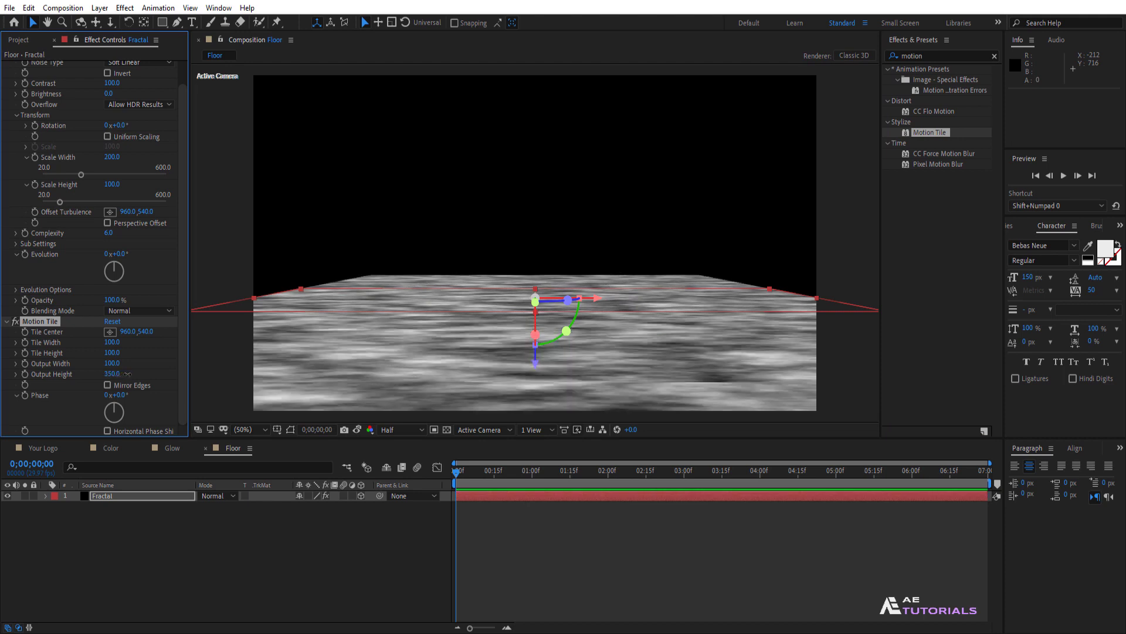
click(107, 385)
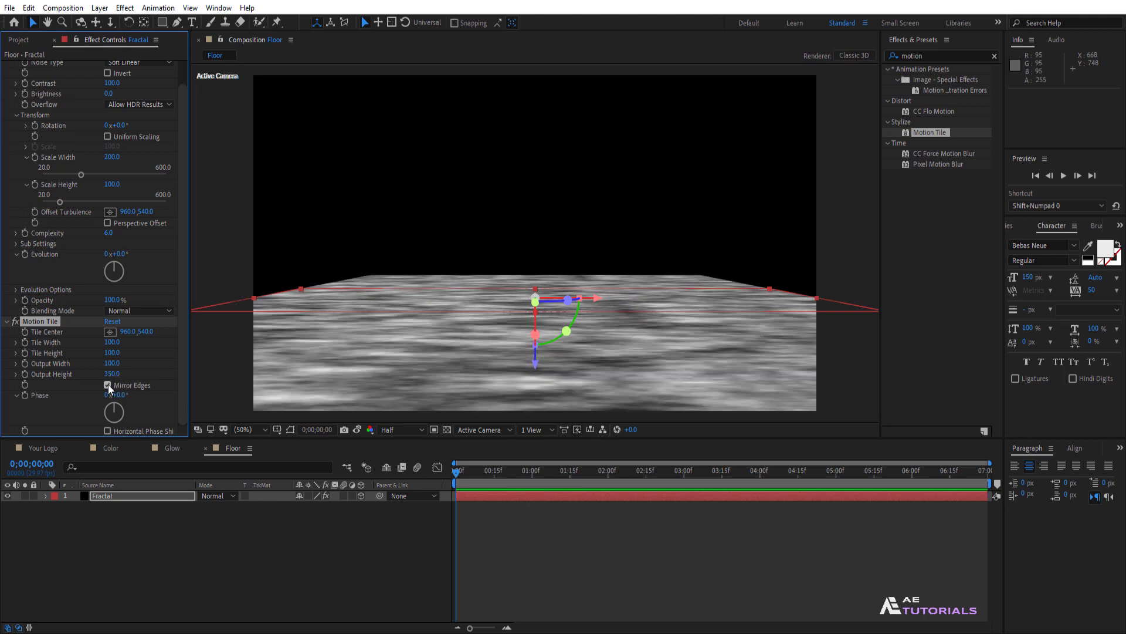
Create a new composition named Main, add the Glow composition to it and scrub ahead to 0;00;01;17.
click(18, 40)
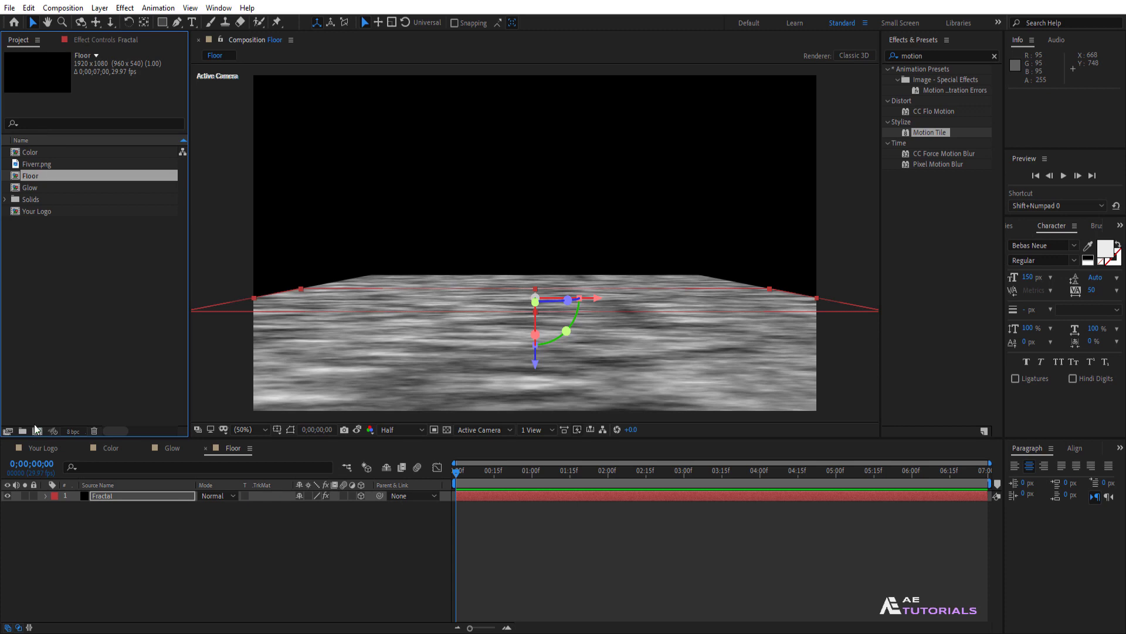
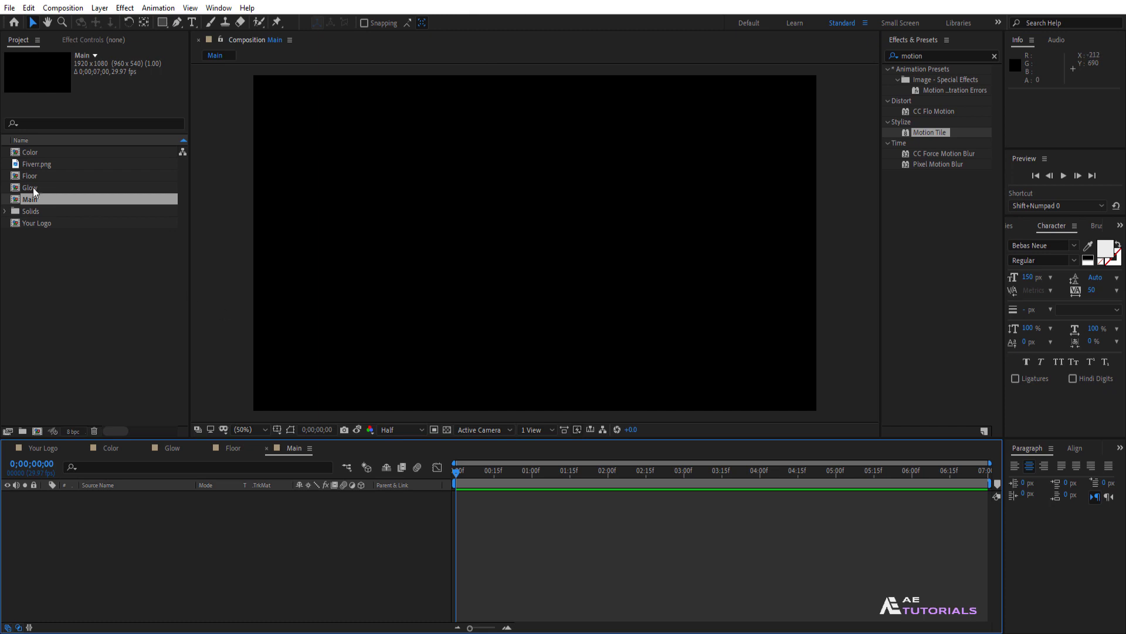
drag(32, 187, 146, 502)
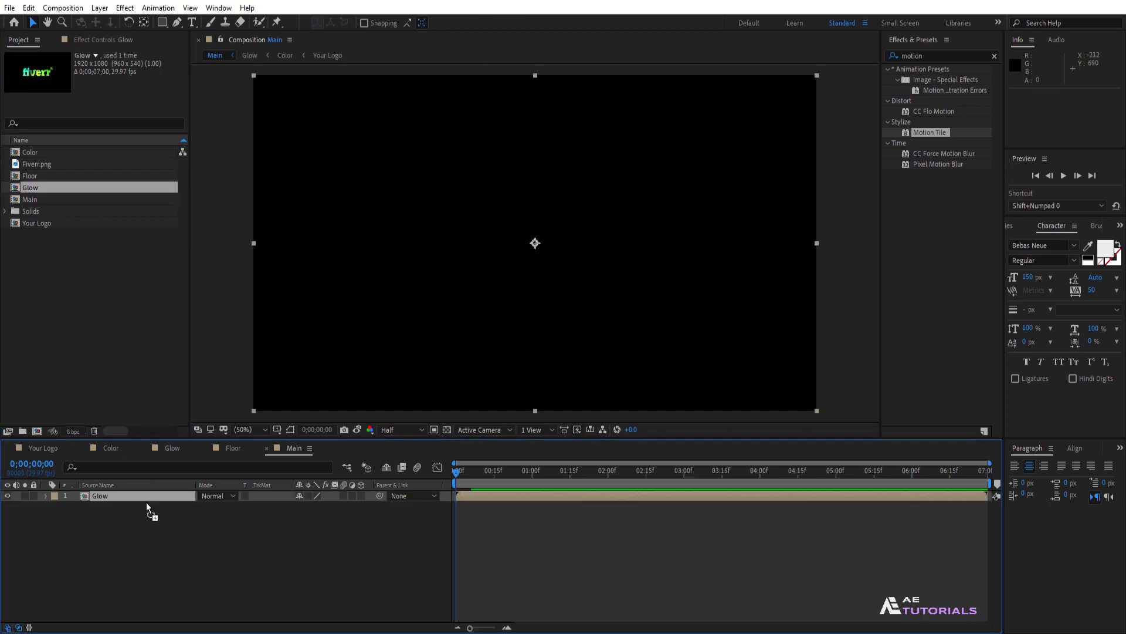
drag(454, 470, 575, 472)
Duplicate the Glow layer, unlink the scale of the lower copy and set its vertical scale to -20%.
key(ctrl+d)
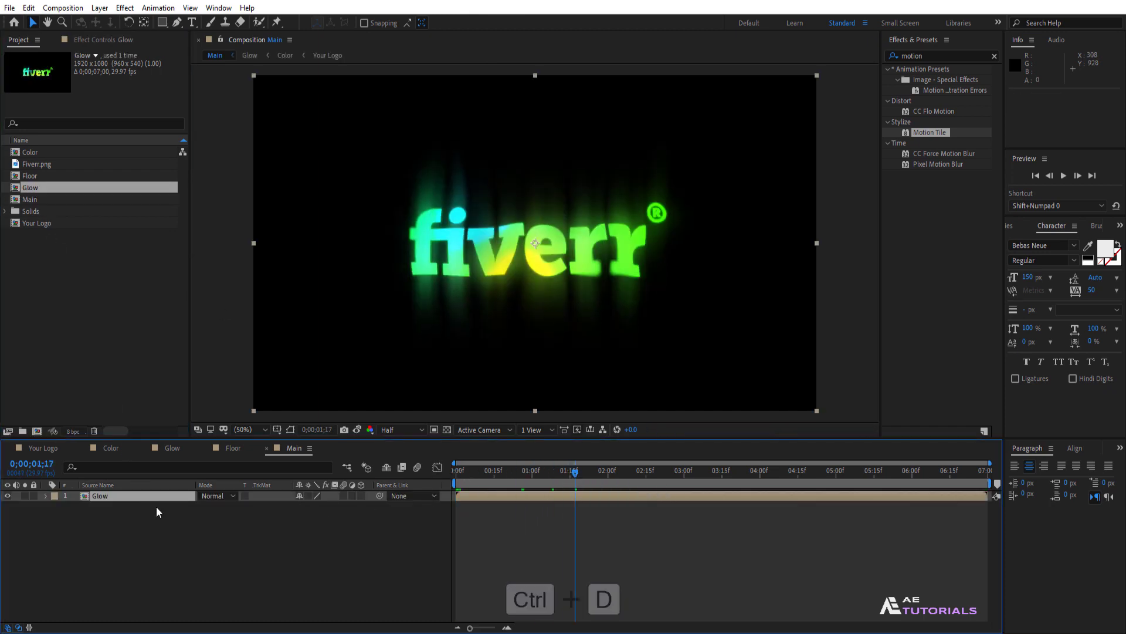
key(ctrl+d)
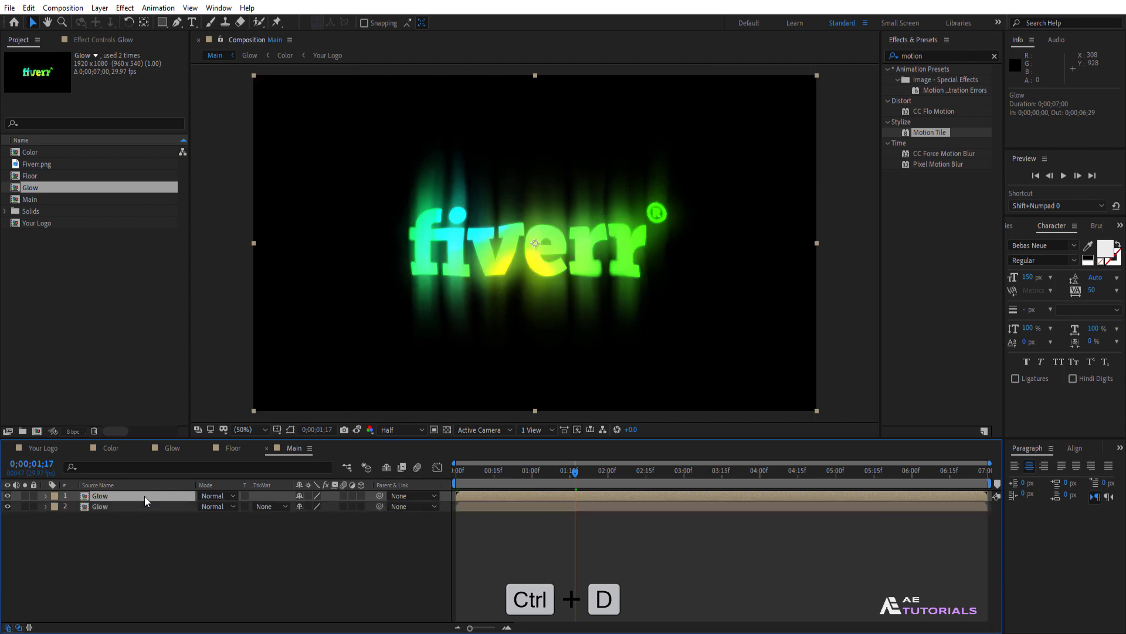
click(144, 506)
key(s)
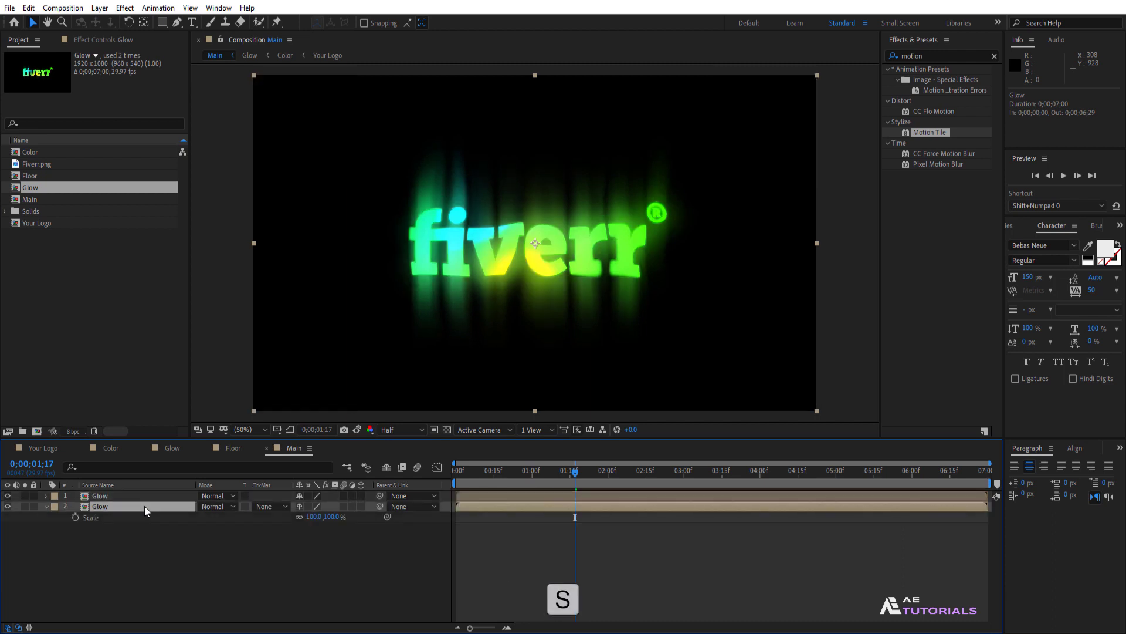
click(299, 516)
click(333, 517)
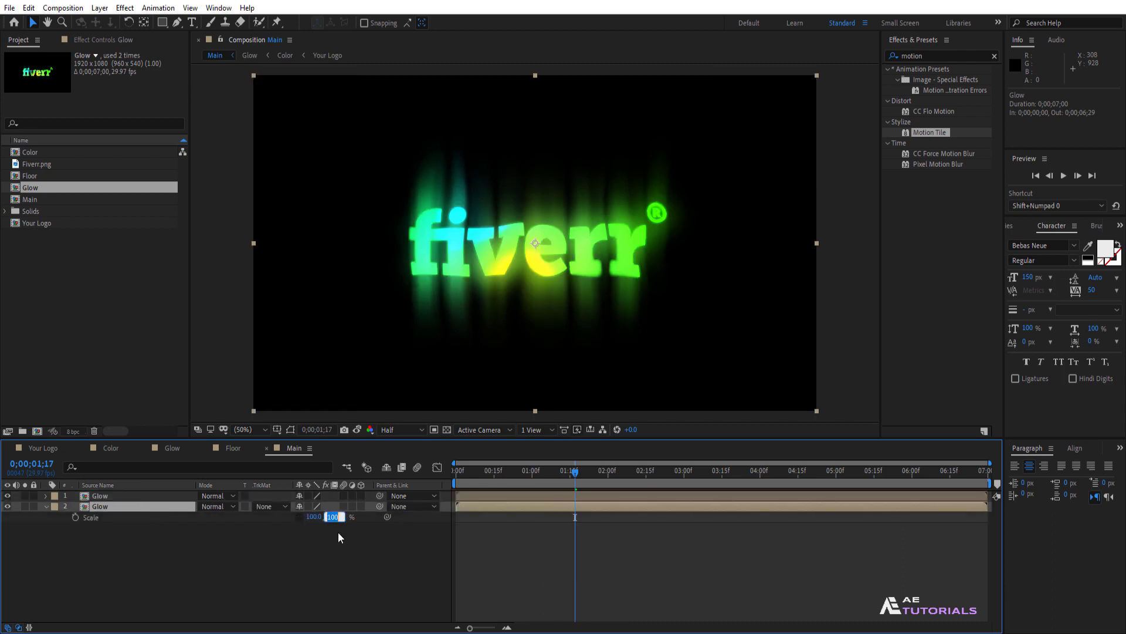
text(-20)
click(339, 534)
Move the flipped Glow copy down to a Y position of 900.
key(p)
click(185, 509)
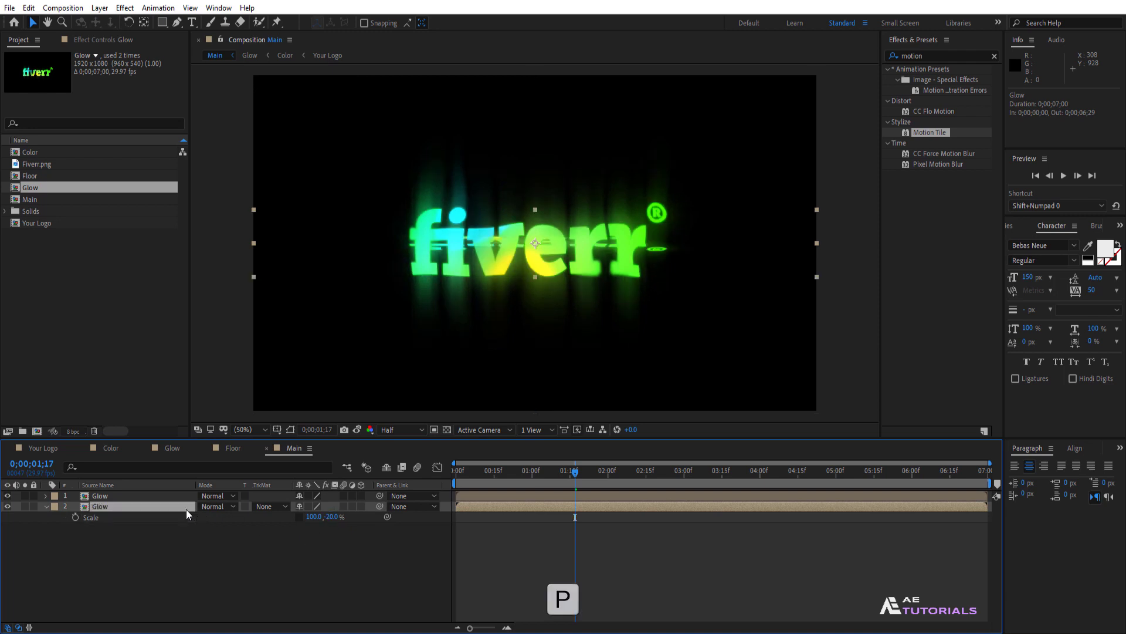
key(p)
click(321, 517)
text(900)
key(Return)
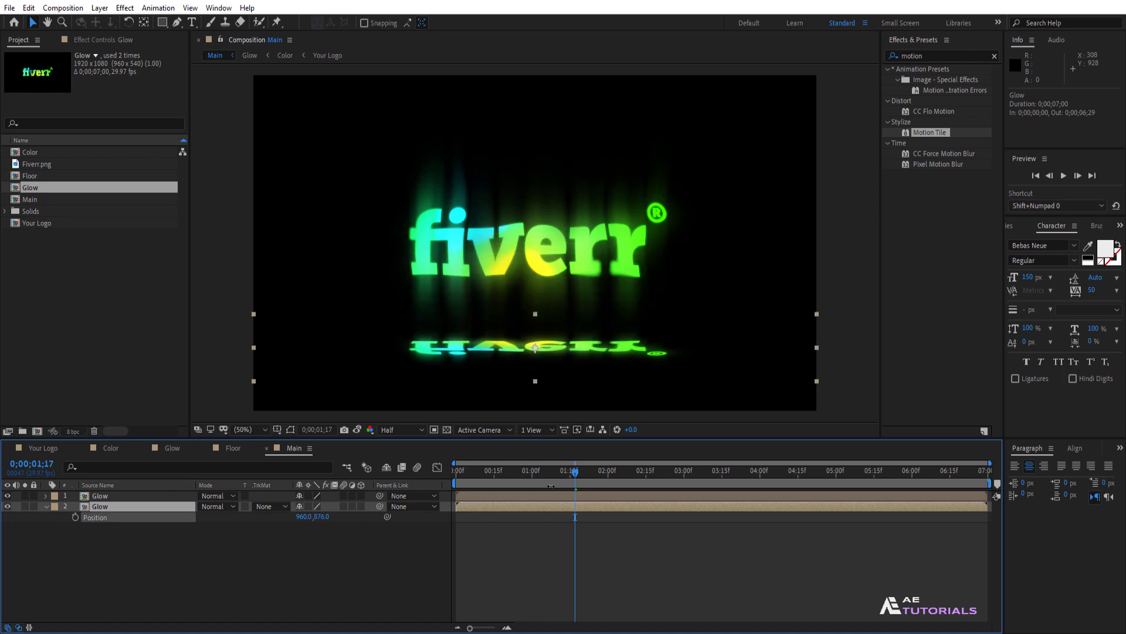
Apply Fast Box Blur to the flipped Glow copy with a Blur Radius of 40.
double_click(929, 55)
text(fast)
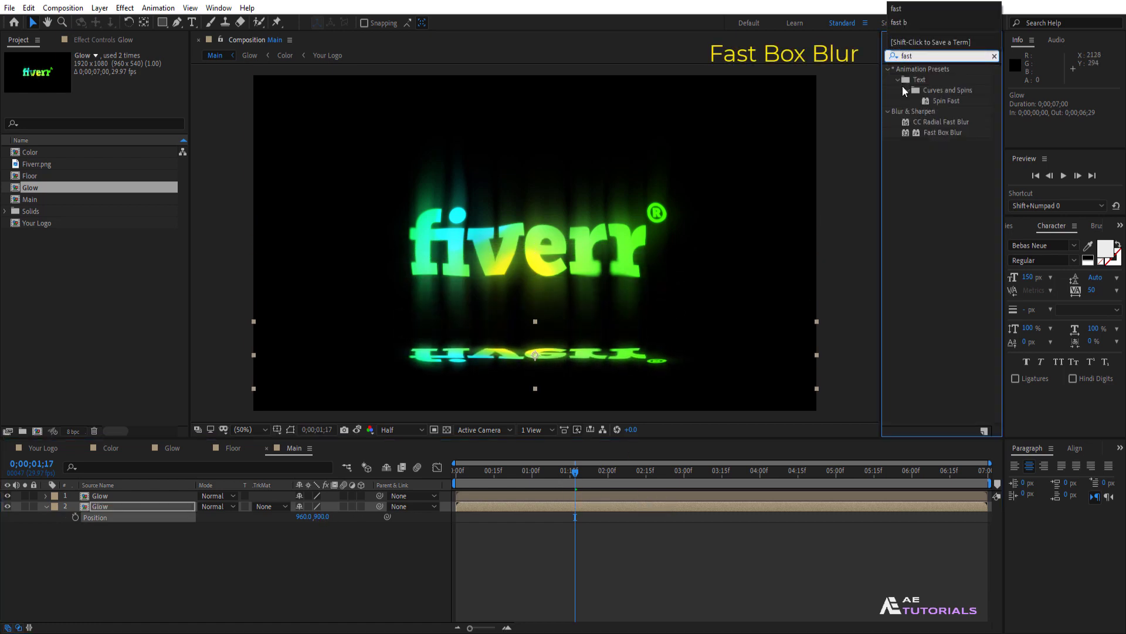
drag(934, 132, 107, 506)
click(108, 76)
text(40)
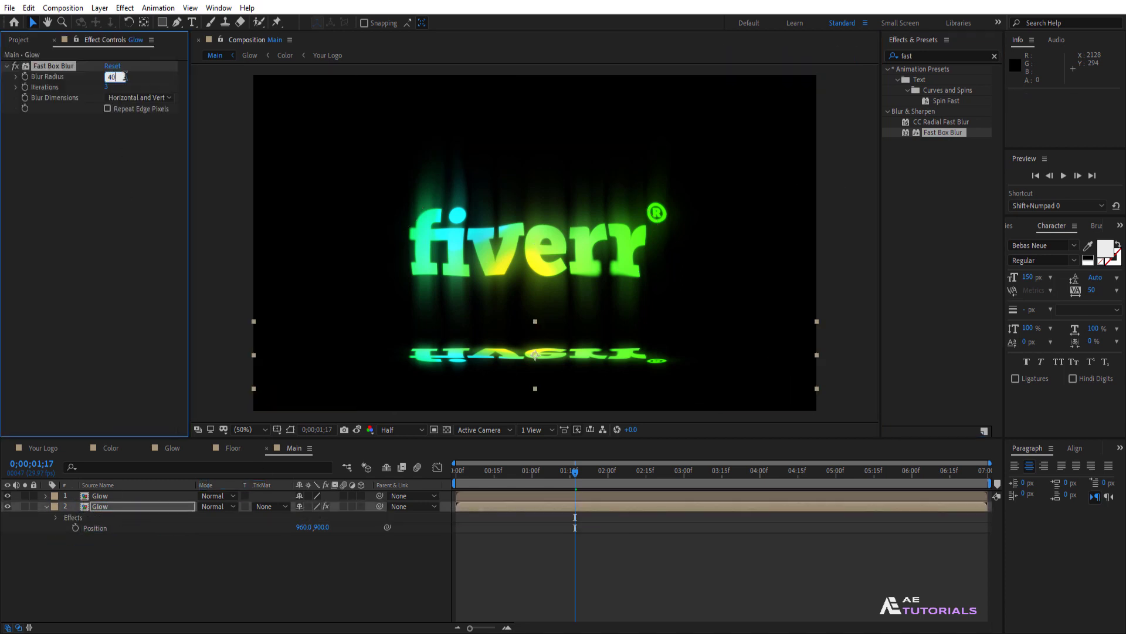
key(Return)
click(45, 506)
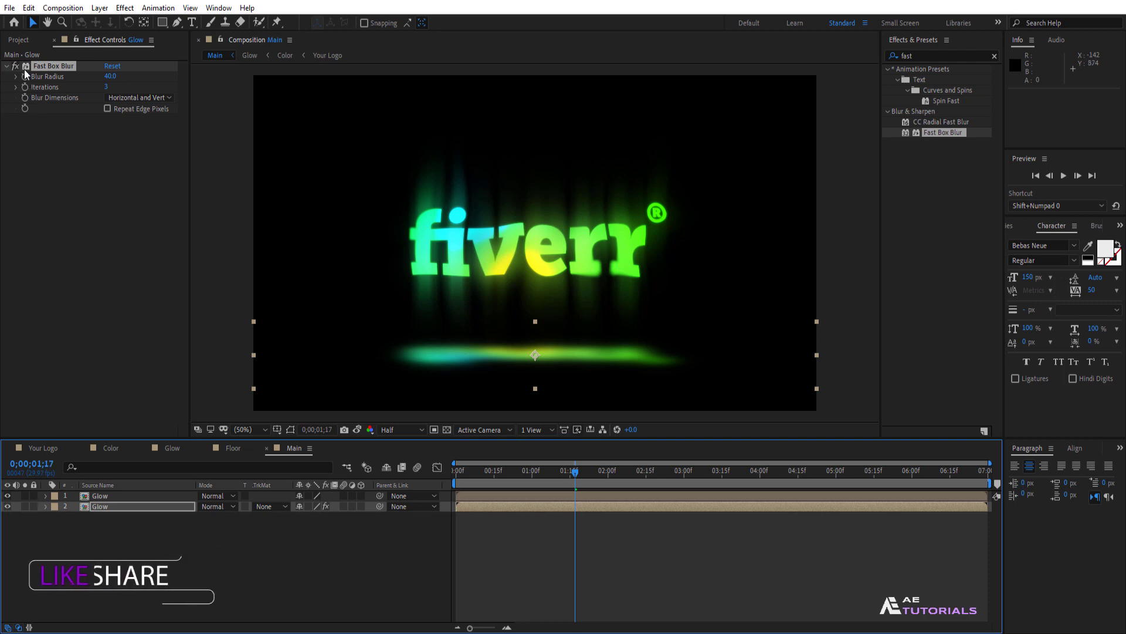
Add the Floor composition beneath both Glow layers in Main and hide it.
click(25, 41)
drag(32, 175, 102, 545)
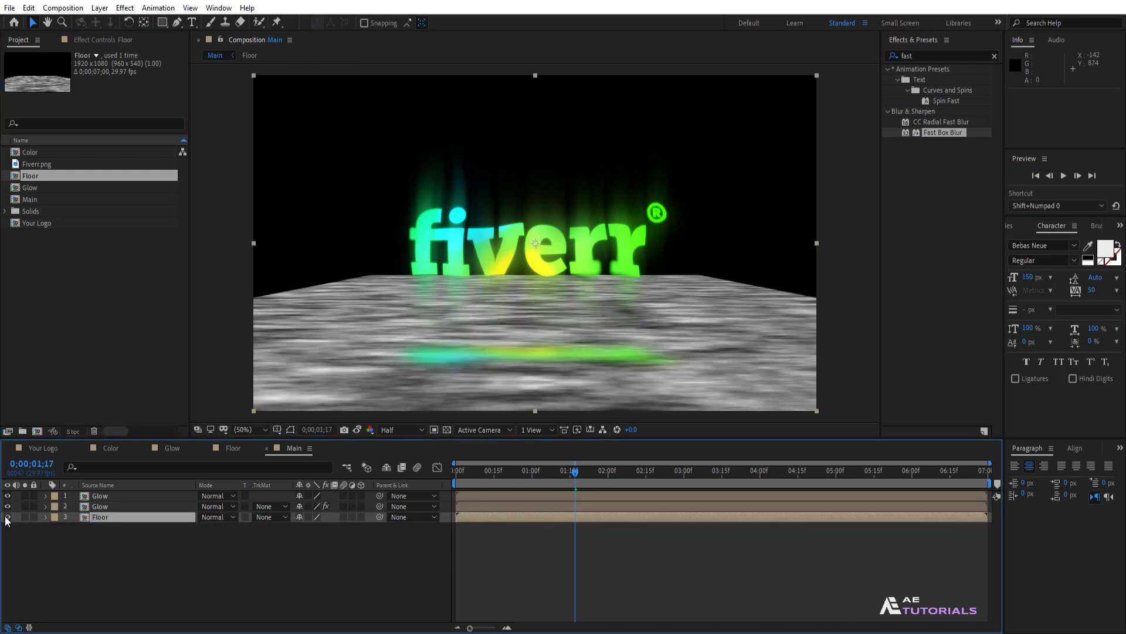
click(7, 517)
Create an adjustment layer and place it between the two Glow layers.
right_click(107, 543)
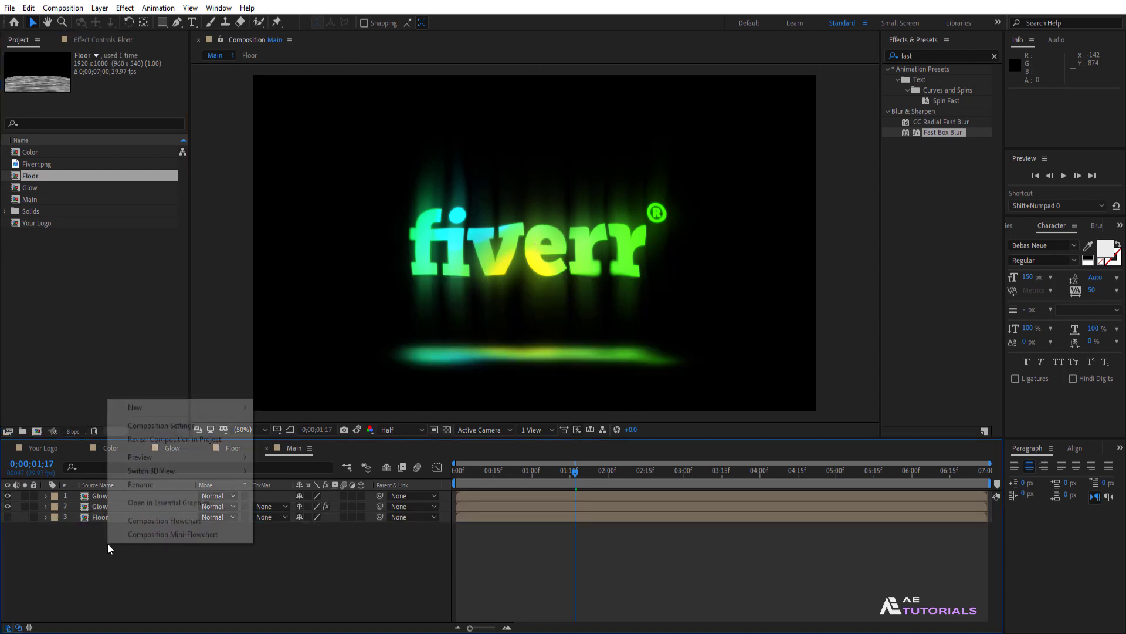
mouse_move(184, 405)
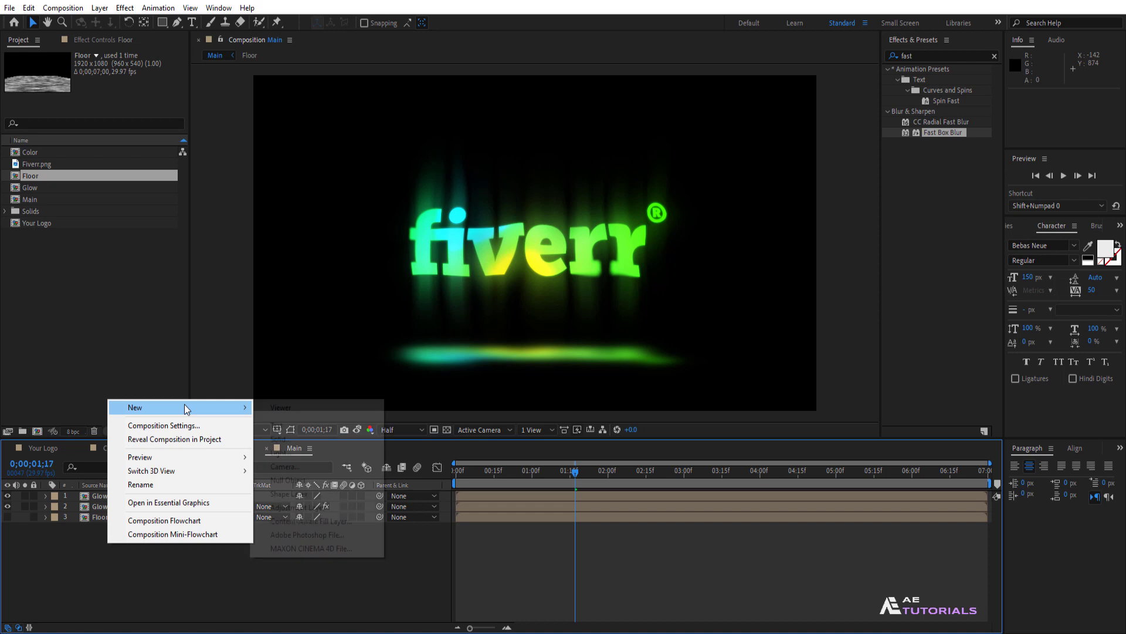
click(307, 508)
drag(140, 497, 139, 510)
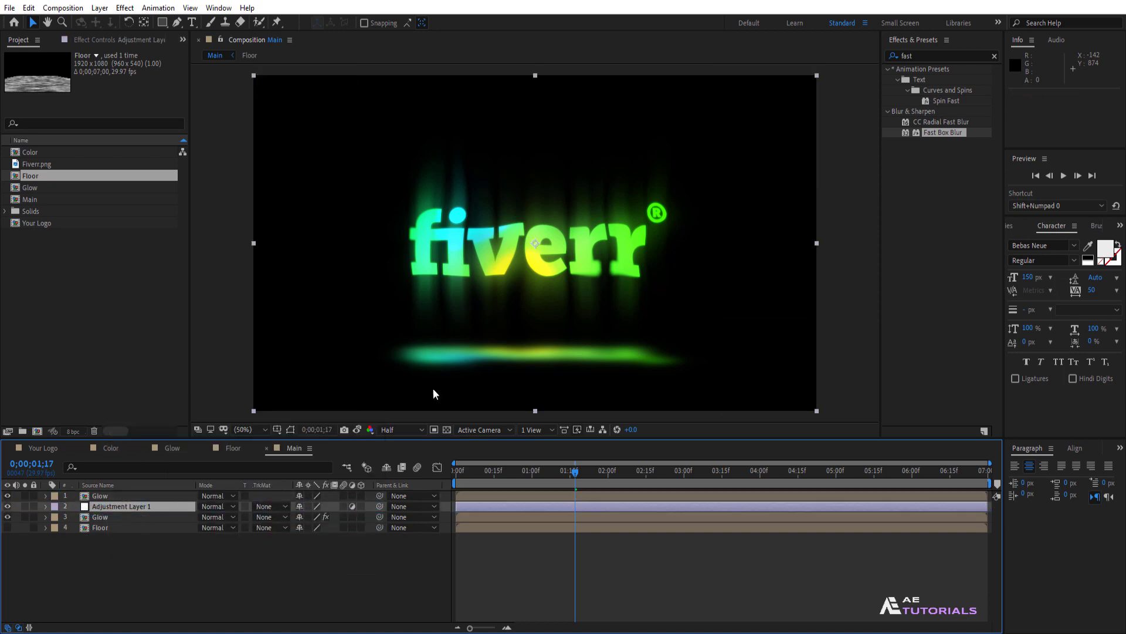
Apply Compound Blur to the adjustment layer, using Floor as the Blur Layer and a Maximum Blur of 50.
double_click(921, 56)
text(comp)
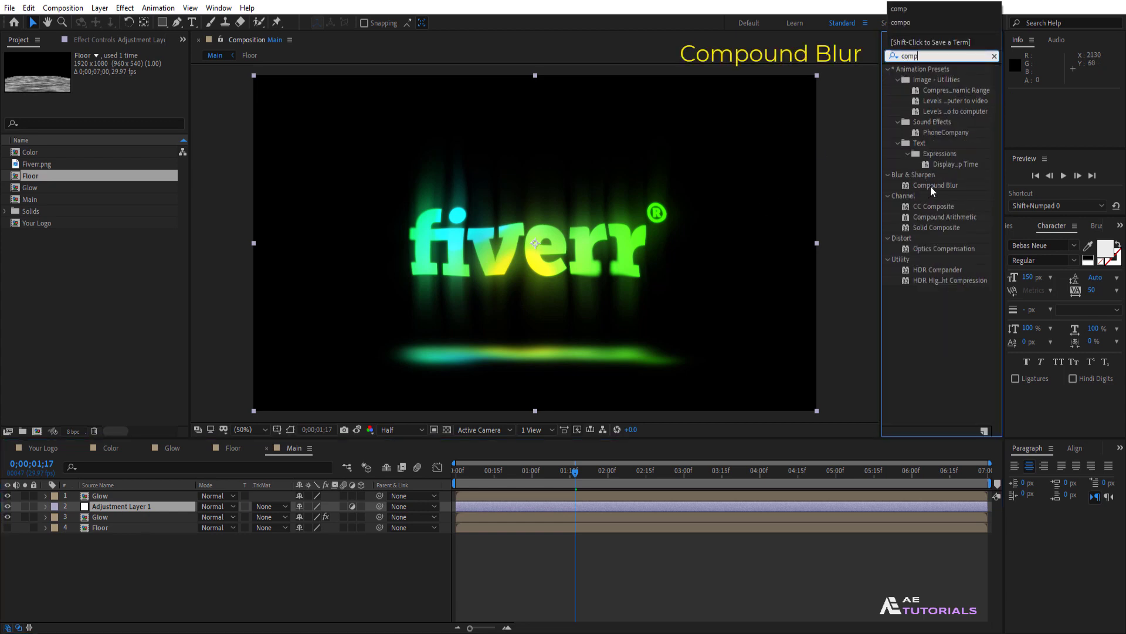
drag(929, 185, 146, 507)
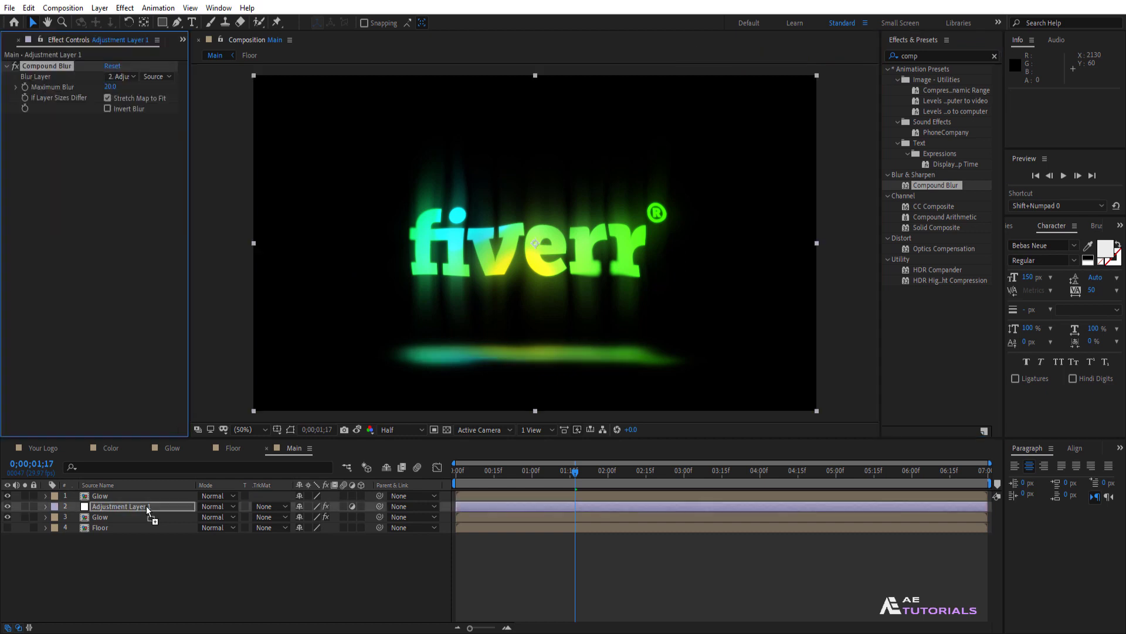
click(121, 79)
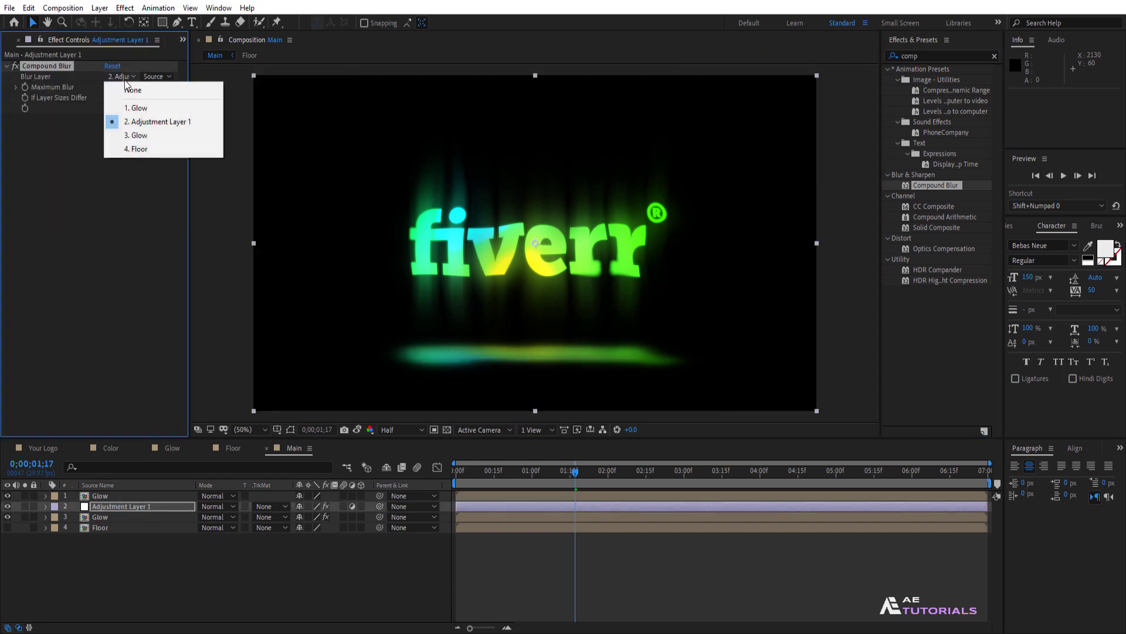
click(140, 150)
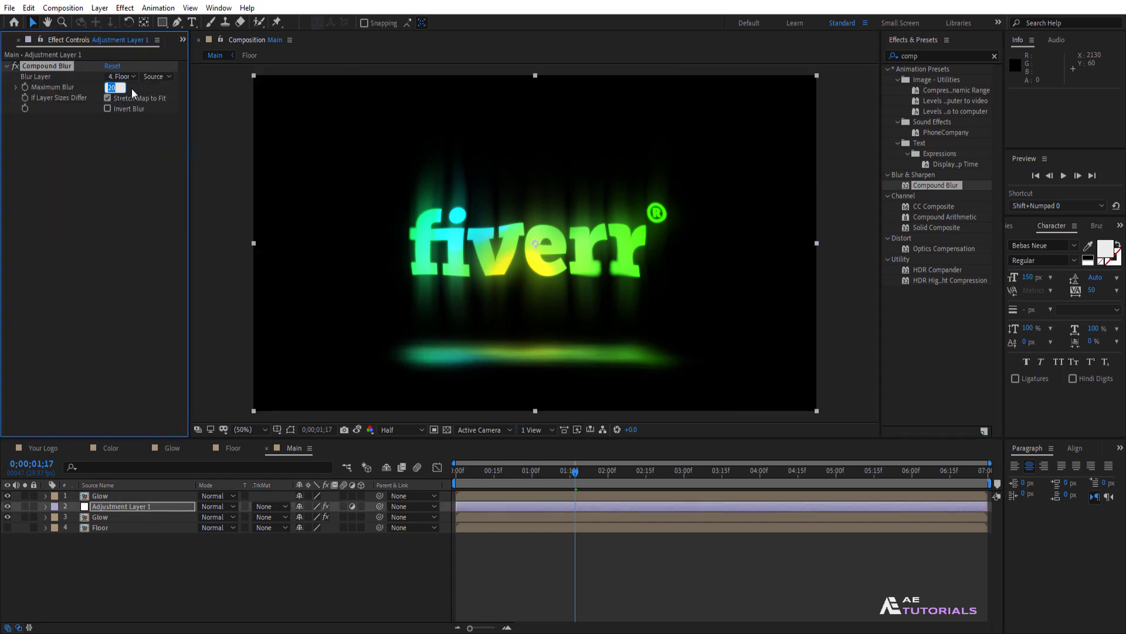
key(Return)
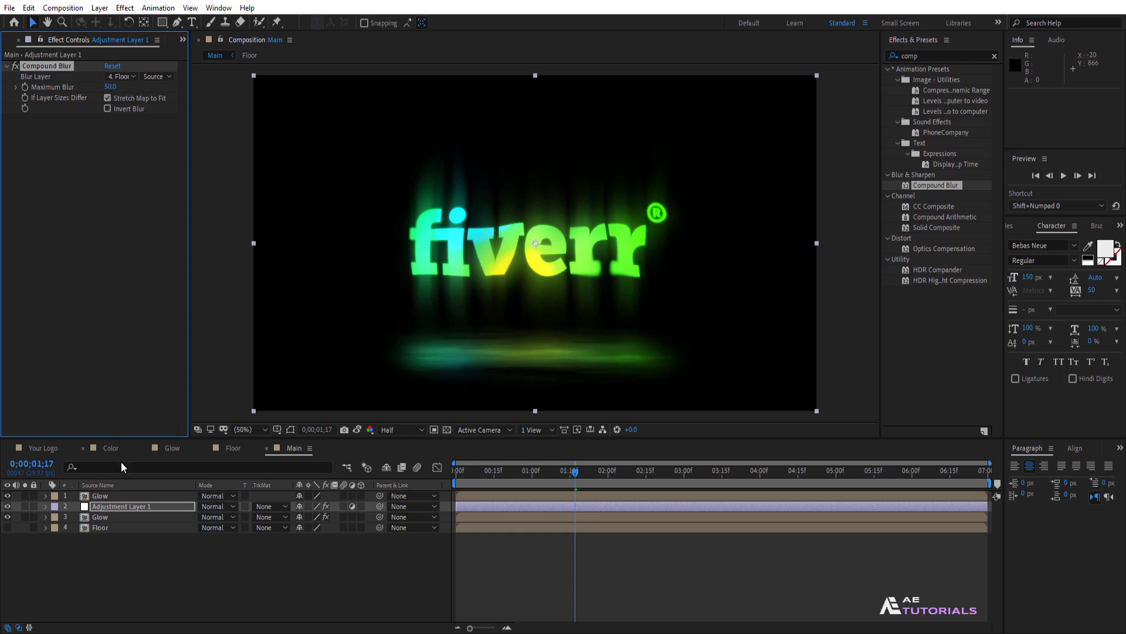
Lower the opacity of the blurred Glow reflection layer to 40%.
click(124, 516)
key(t)
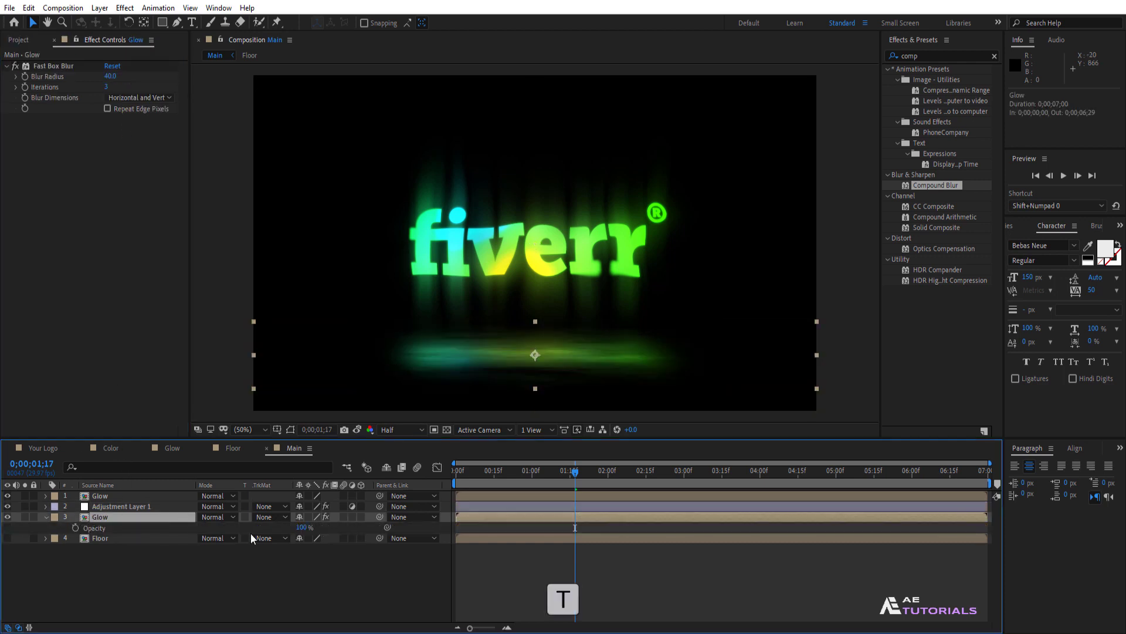
drag(302, 526, 267, 527)
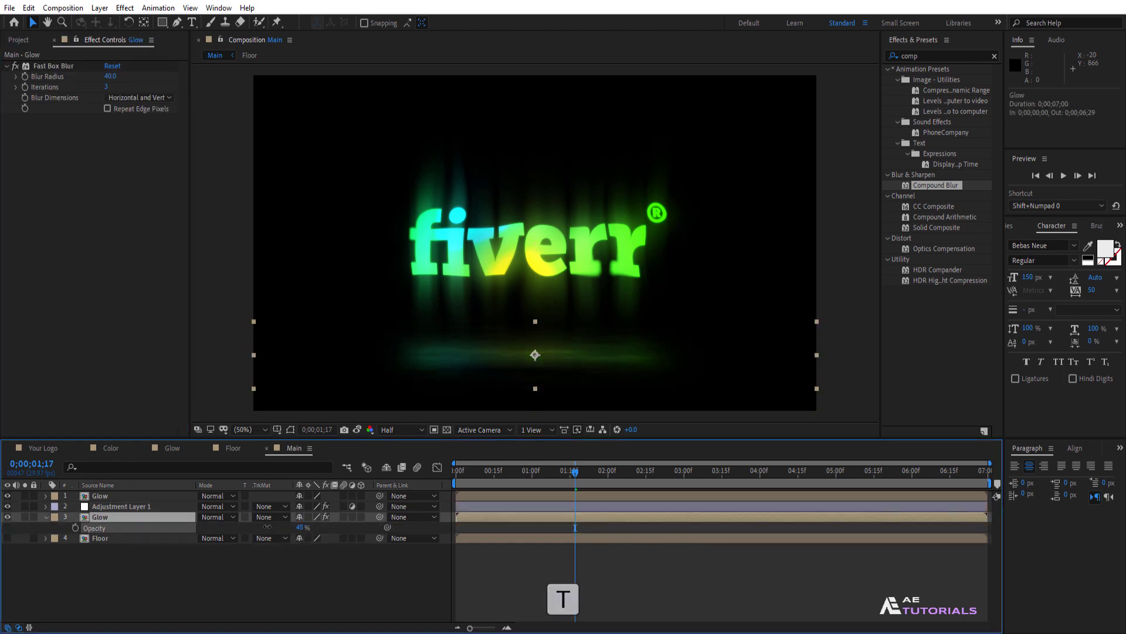
key(Return)
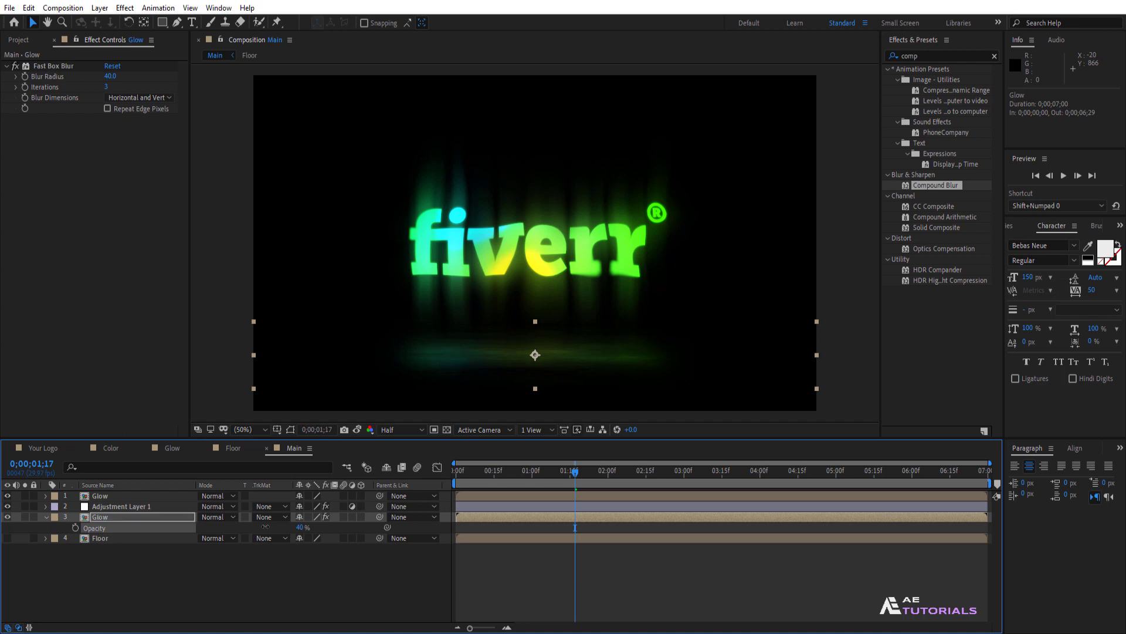
click(47, 516)
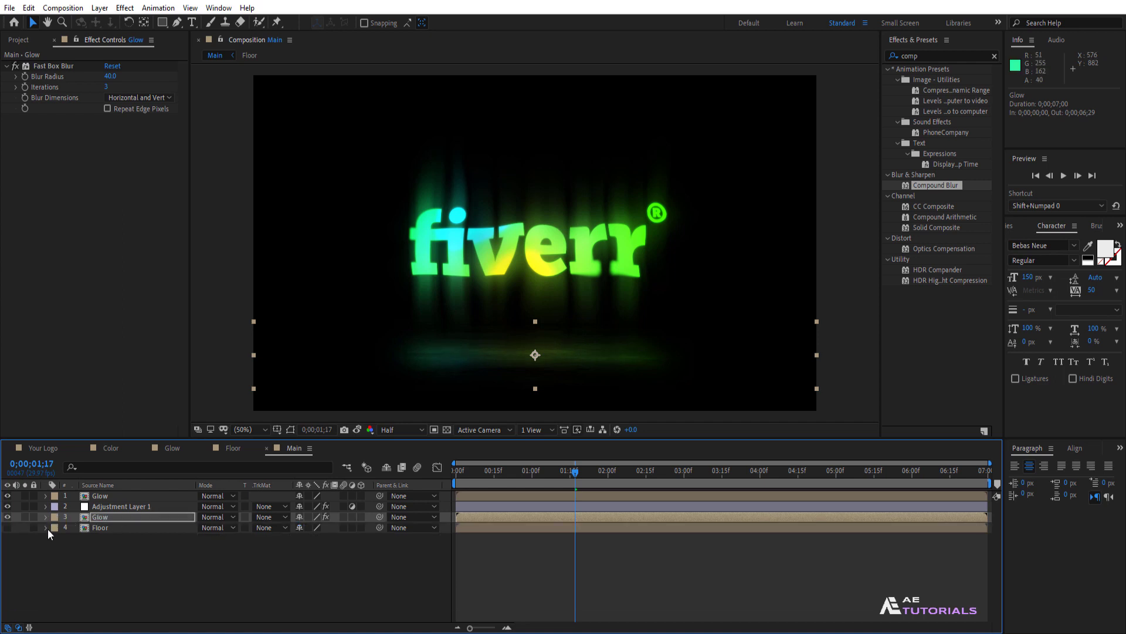
Create a null object and parent both Glow layers to it.
right_click(144, 564)
mouse_move(212, 428)
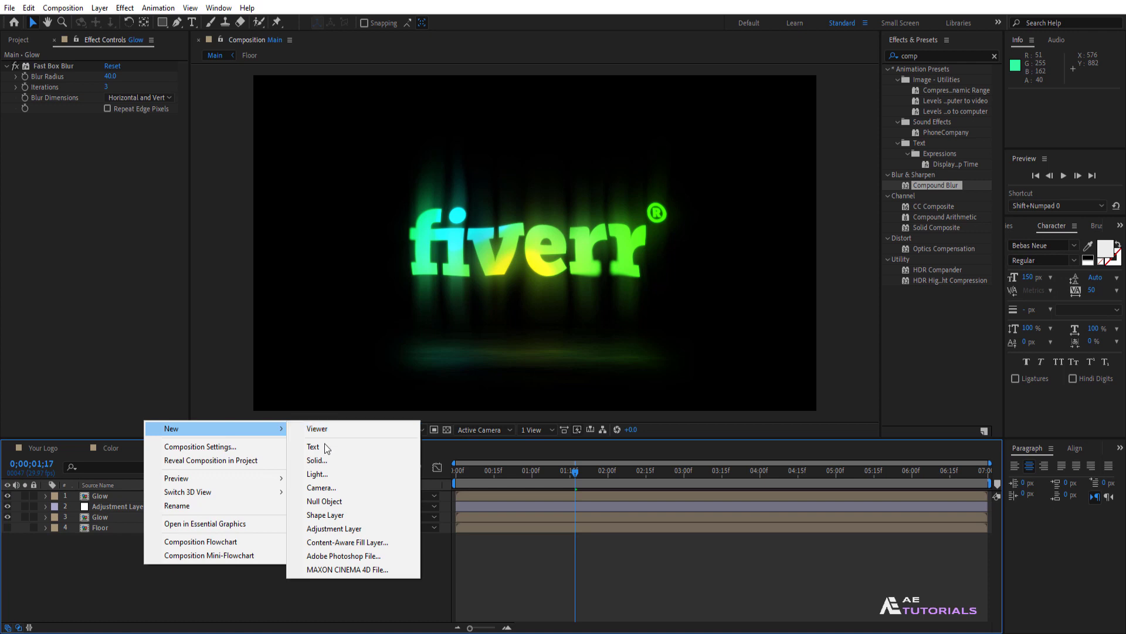
click(332, 503)
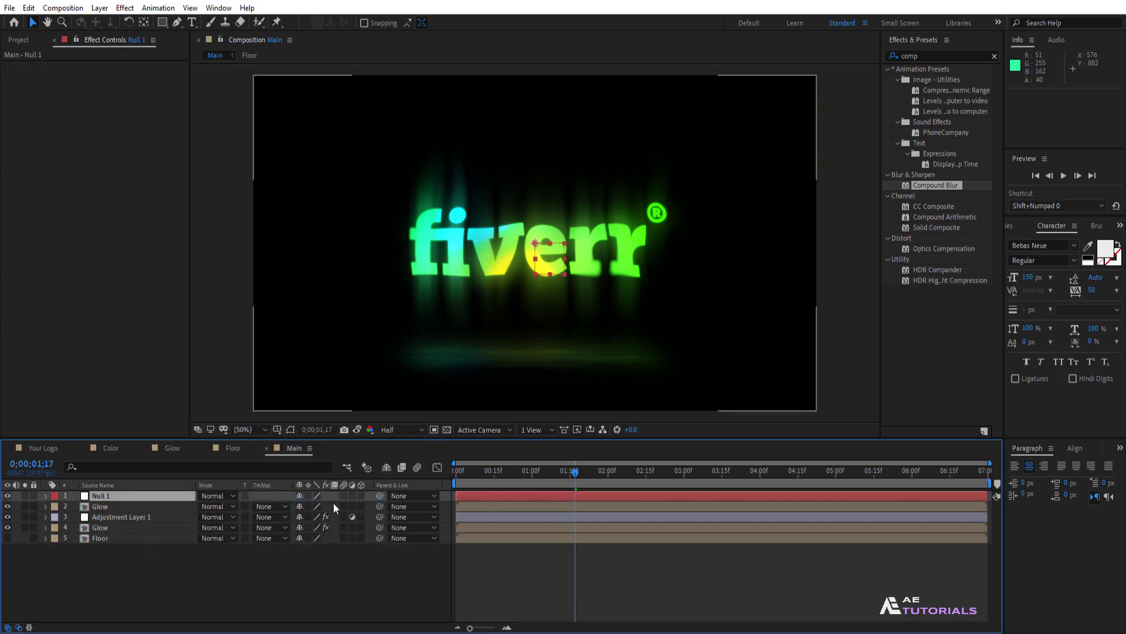
click(113, 507)
ctrl+click(116, 525)
drag(379, 506, 117, 495)
Keyframe the null's scale from 85% at 0;00;00;00 to 100% at the composition's end, and scrub through the result.
click(117, 495)
key(s)
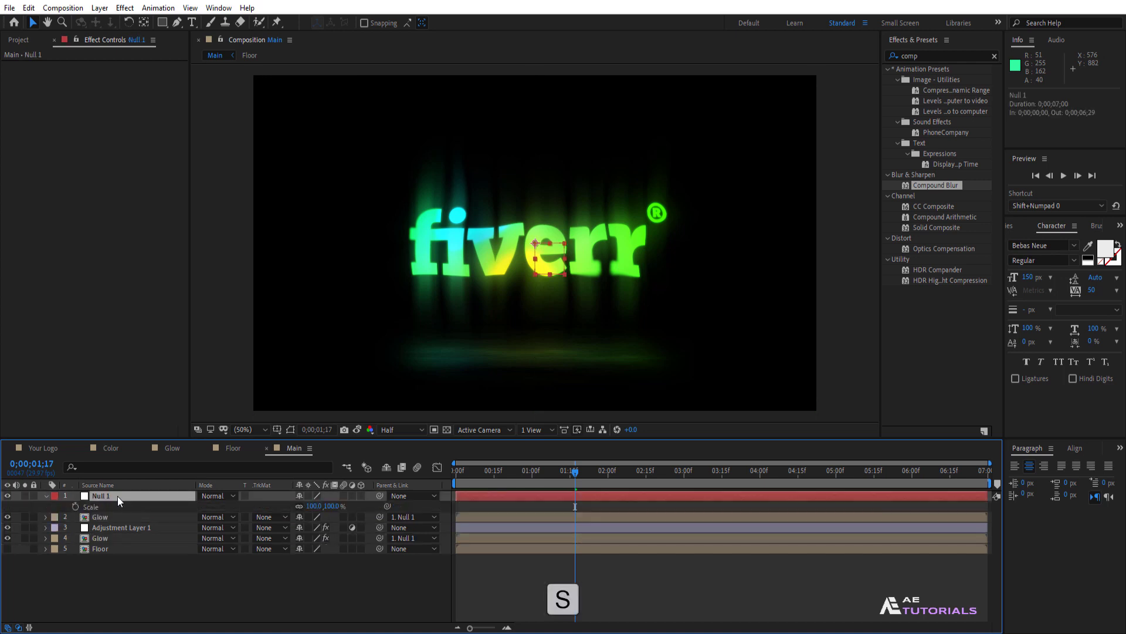
drag(578, 472, 988, 473)
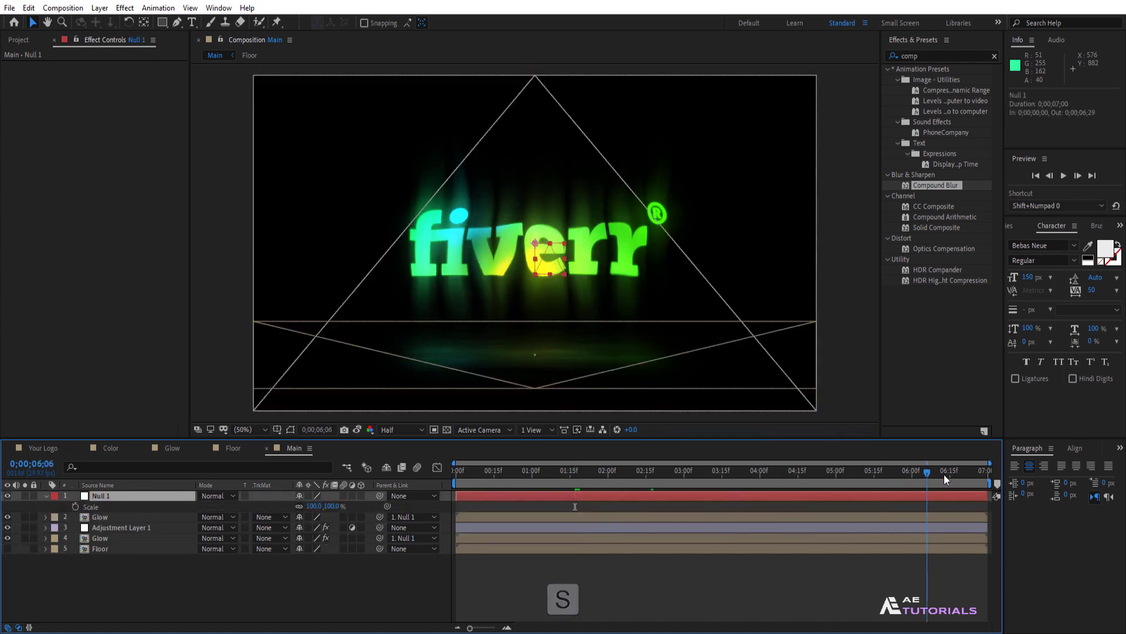
click(77, 506)
drag(905, 476, 453, 474)
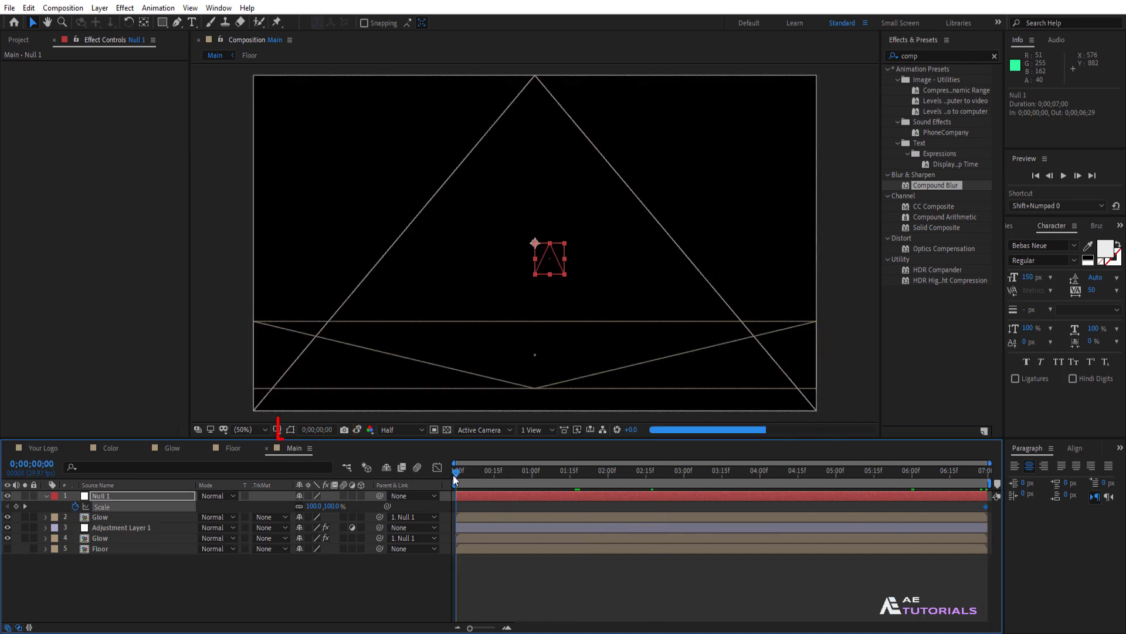
click(315, 506)
text(85)
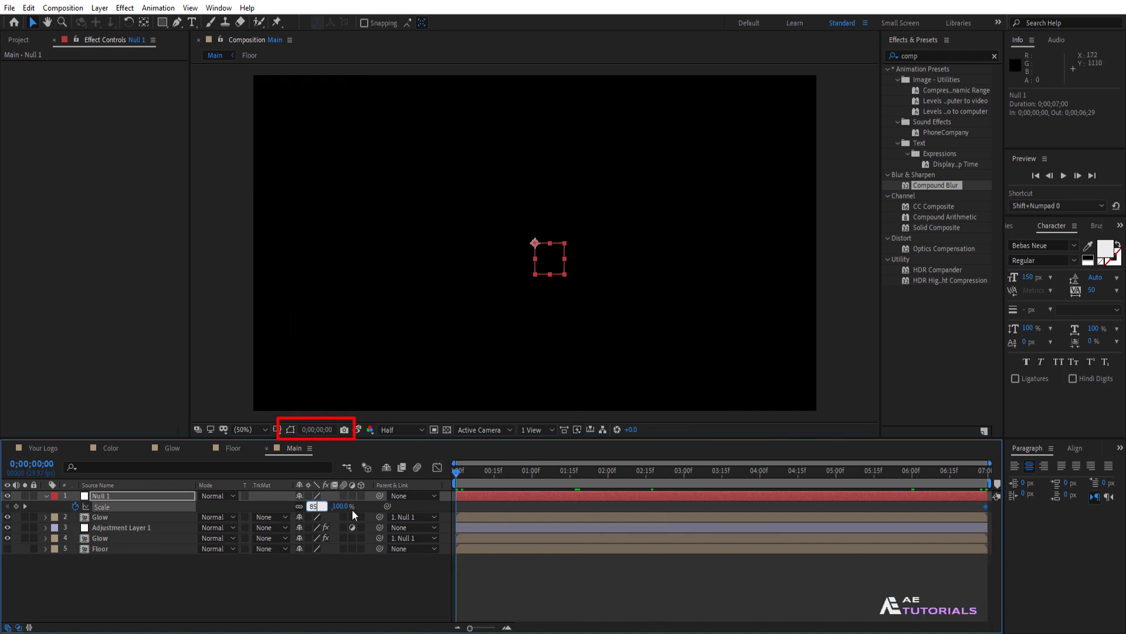
key(Return)
click(47, 496)
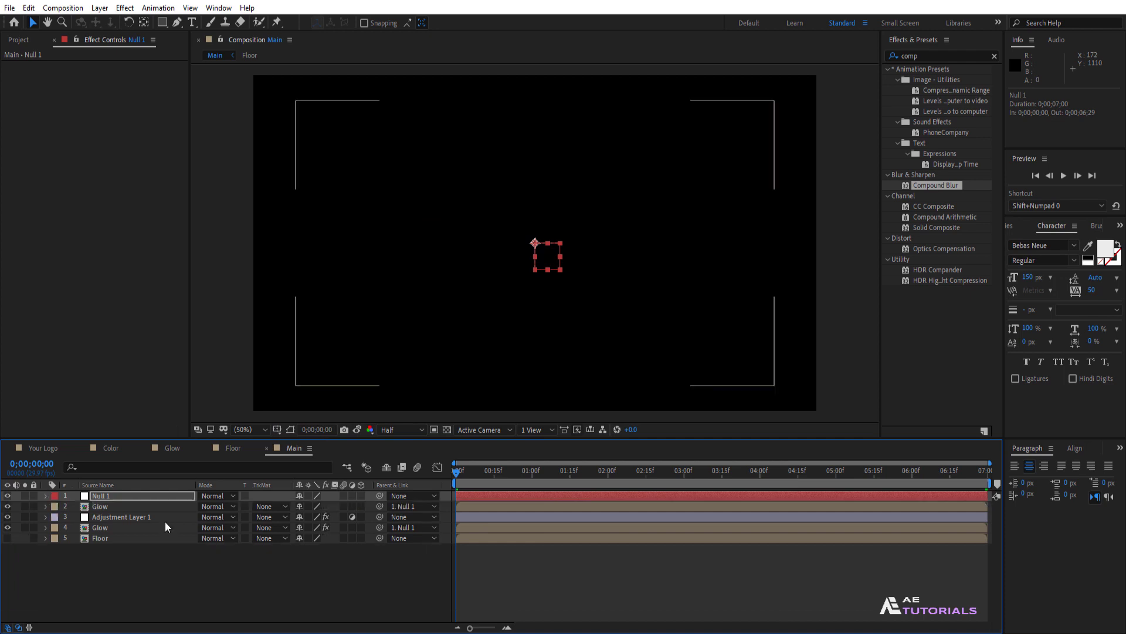
drag(495, 473, 571, 482)
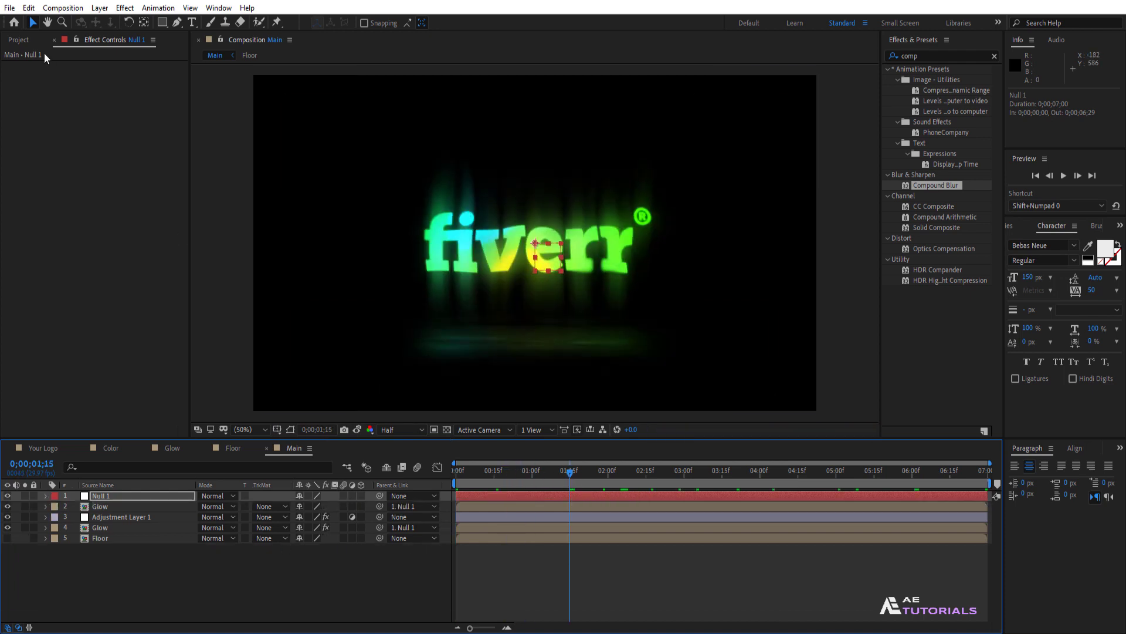
Create a new composition named Render.
click(26, 39)
click(38, 431)
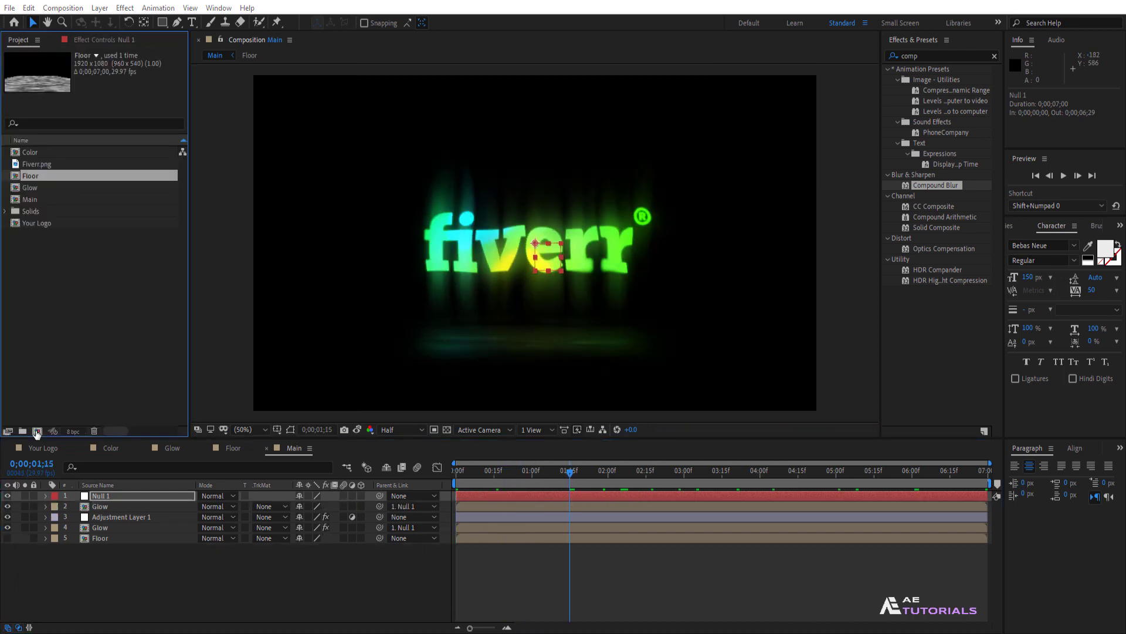
text(Render)
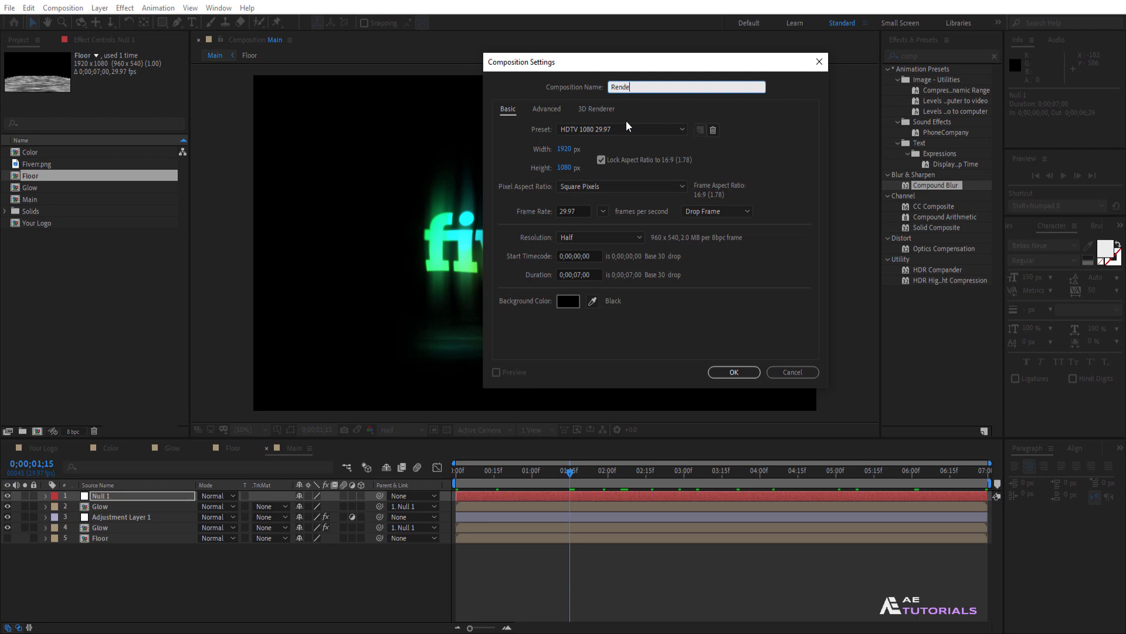
click(723, 374)
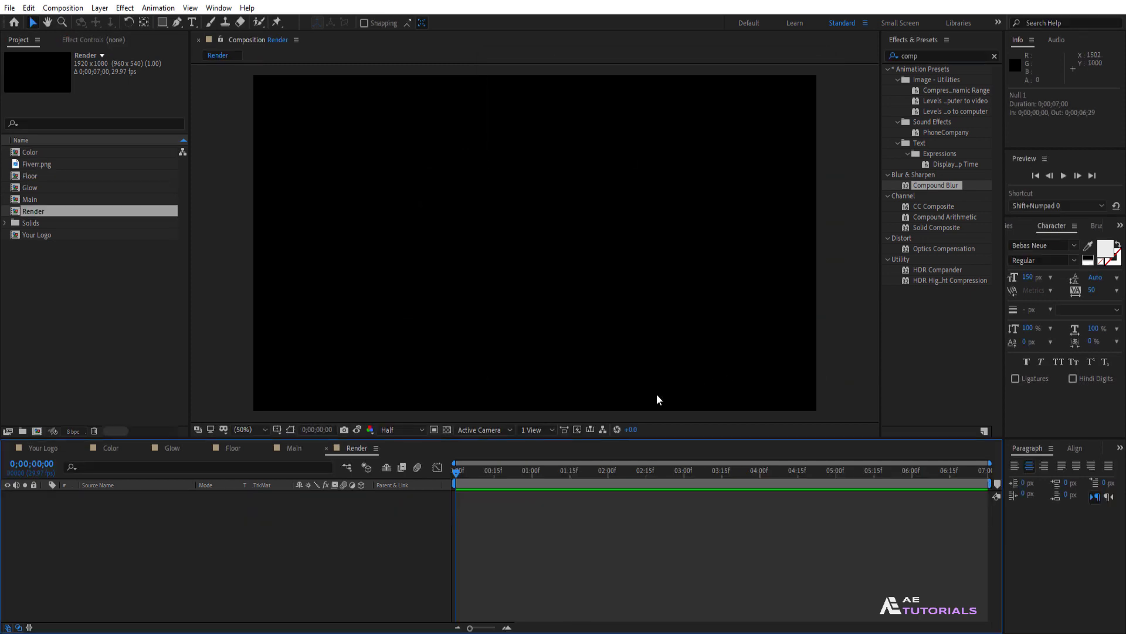
Create a full-size 1920 x 1080 px solid named BG with the colour 0F1319 in the Render composition.
right_click(207, 508)
mouse_move(259, 373)
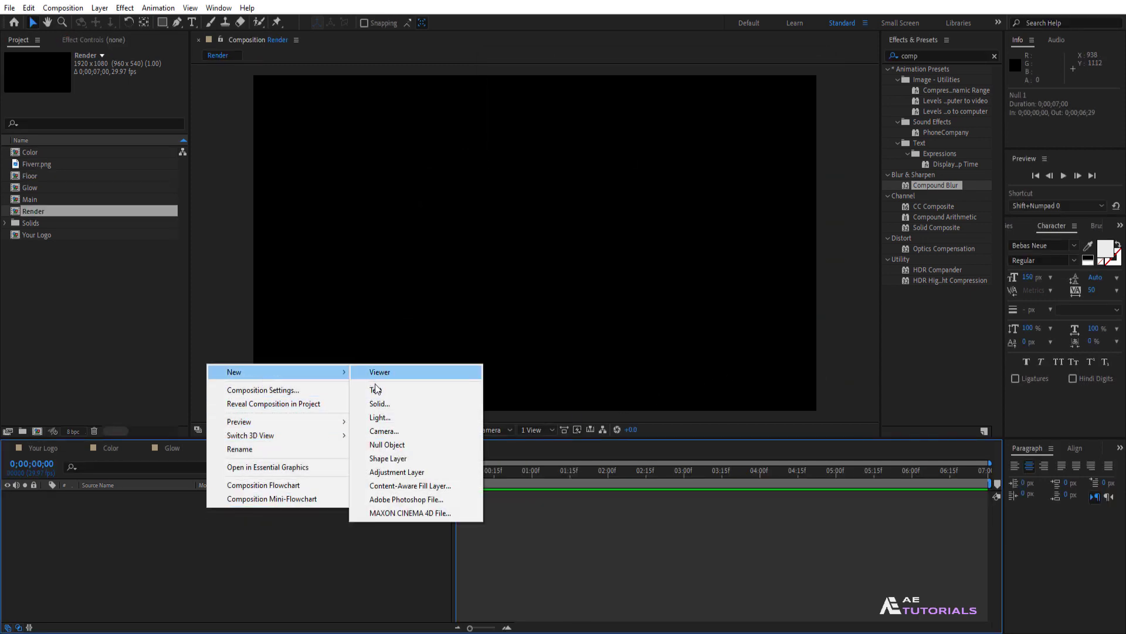
click(381, 404)
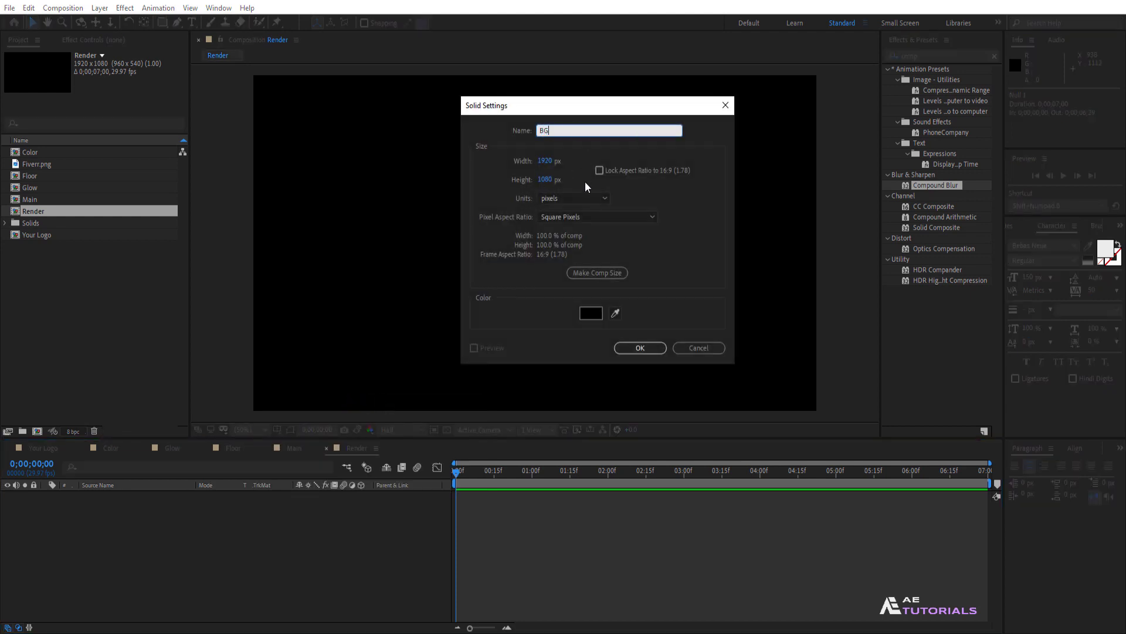
click(589, 313)
text(0)
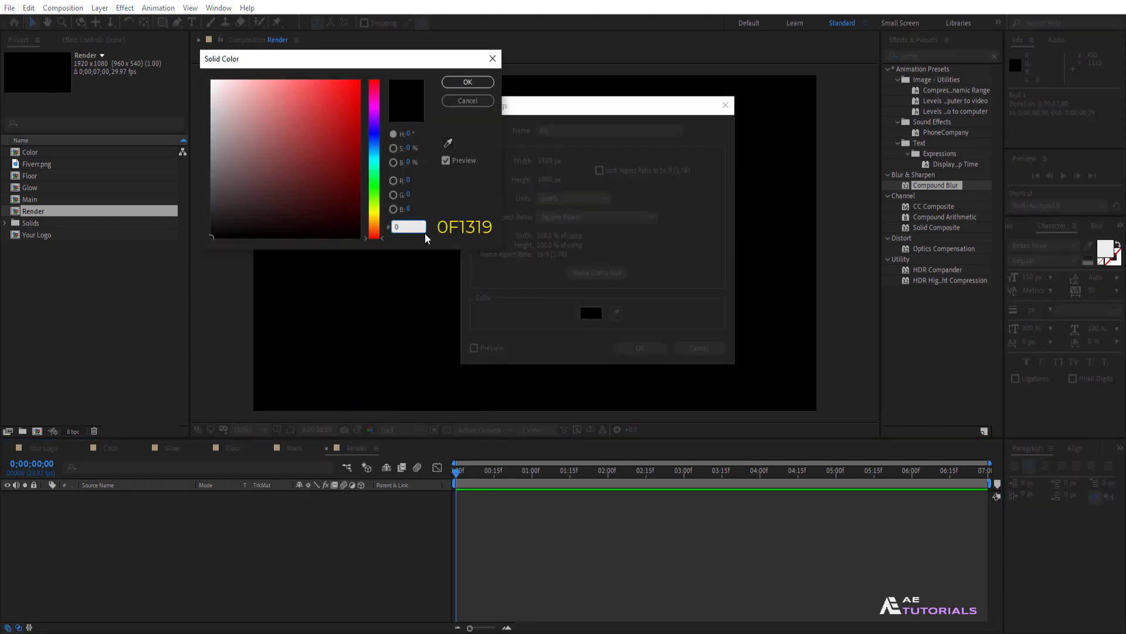
text(F1319)
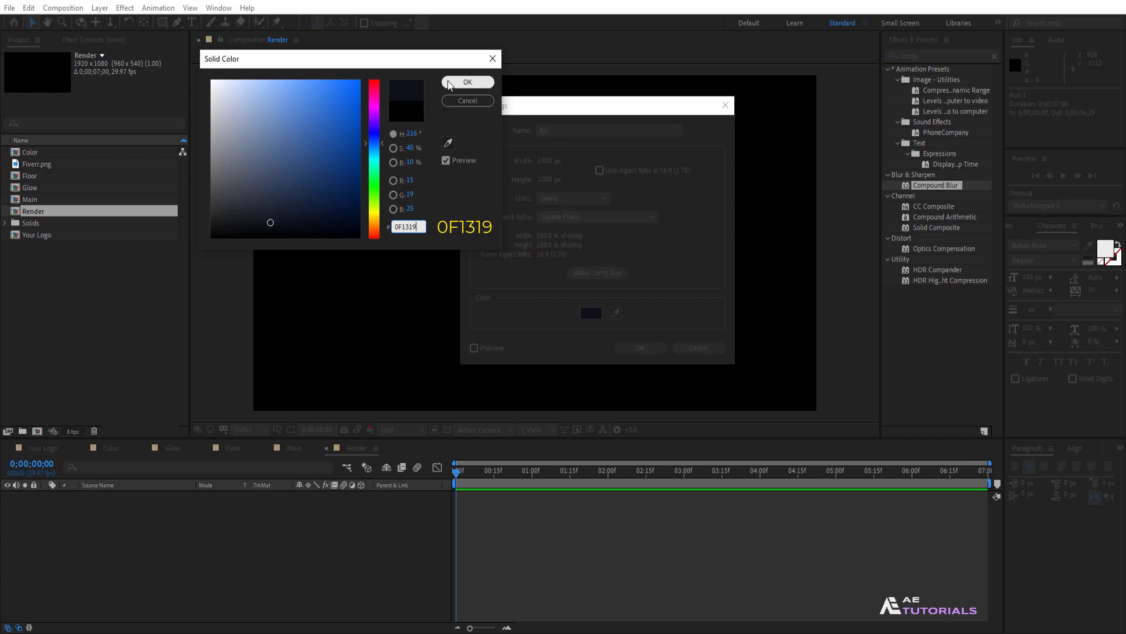
click(465, 83)
click(624, 347)
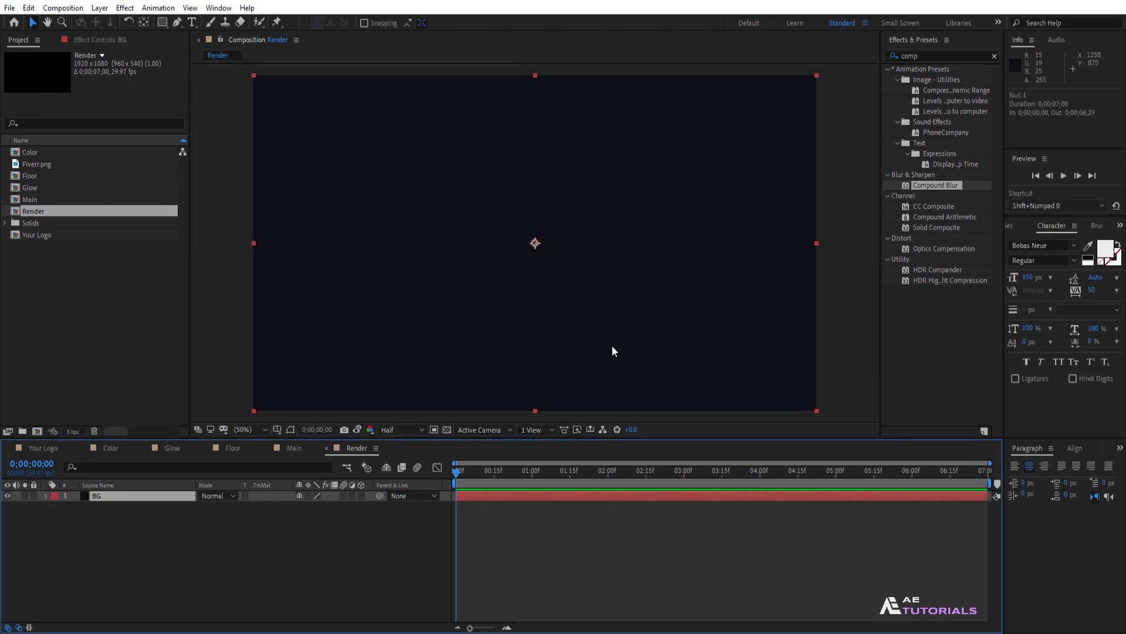
Add the Main composition above the BG layer in Render and scrub to 0;00;01;16.
click(34, 200)
drag(34, 200, 141, 491)
drag(493, 471, 572, 475)
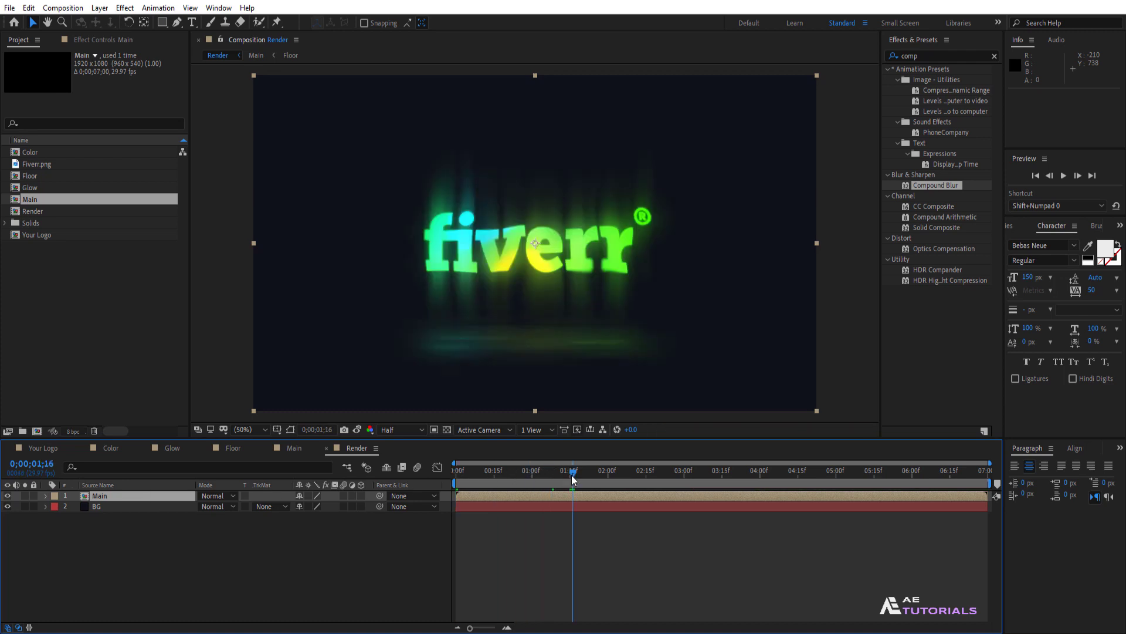
Create an adjustment layer above Main and rename it Sharpen.
right_click(187, 556)
mouse_move(297, 420)
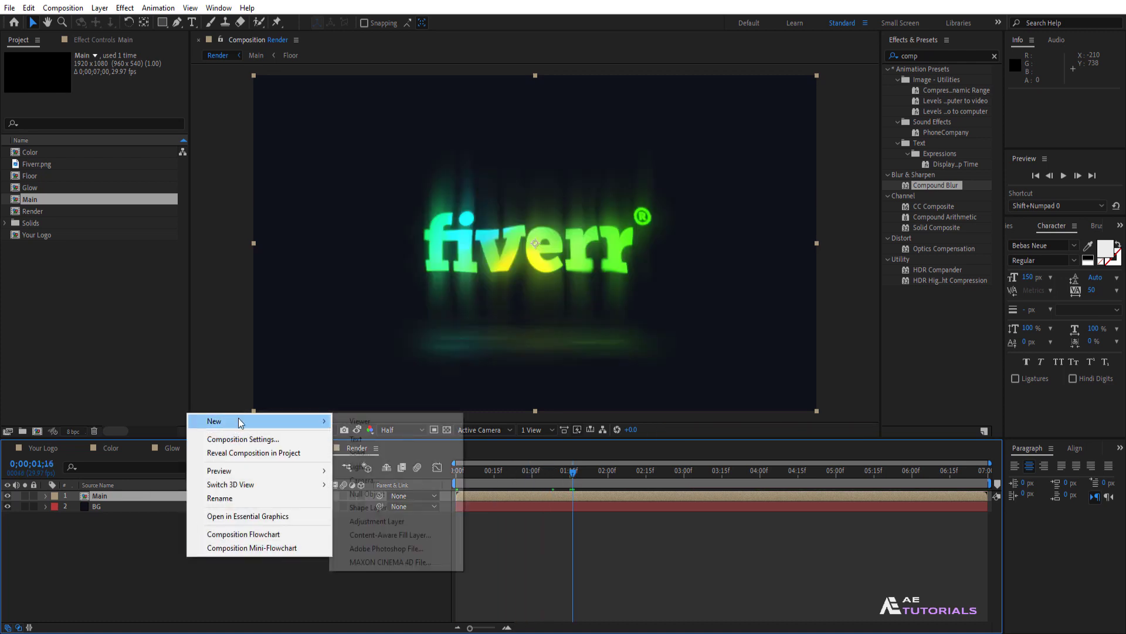
click(377, 521)
right_click(144, 494)
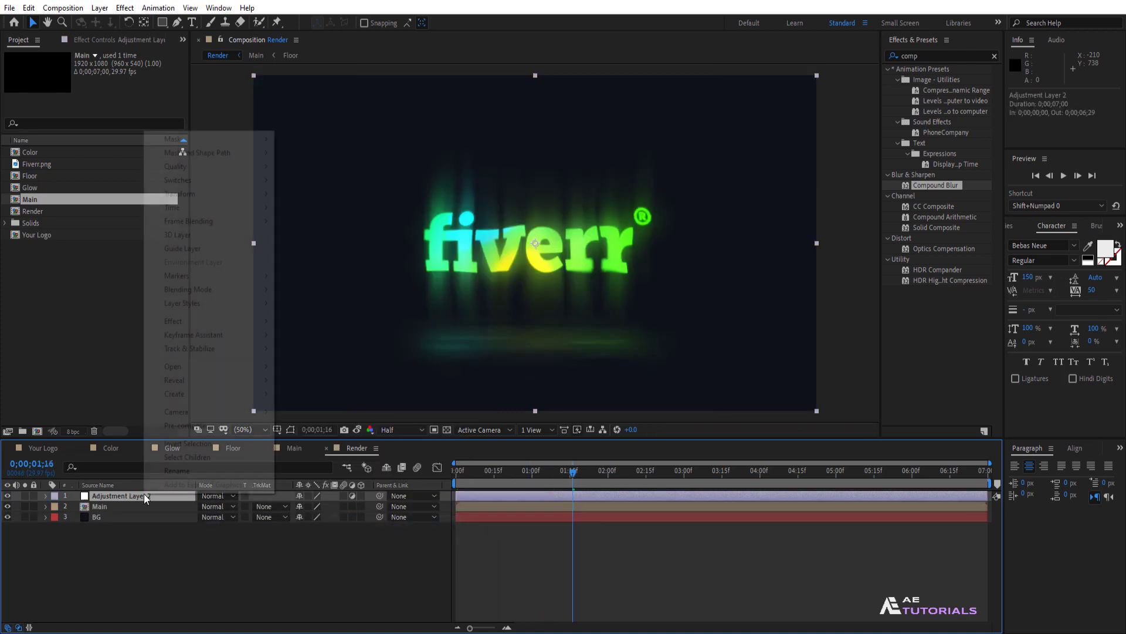
click(163, 471)
text(Sharpen)
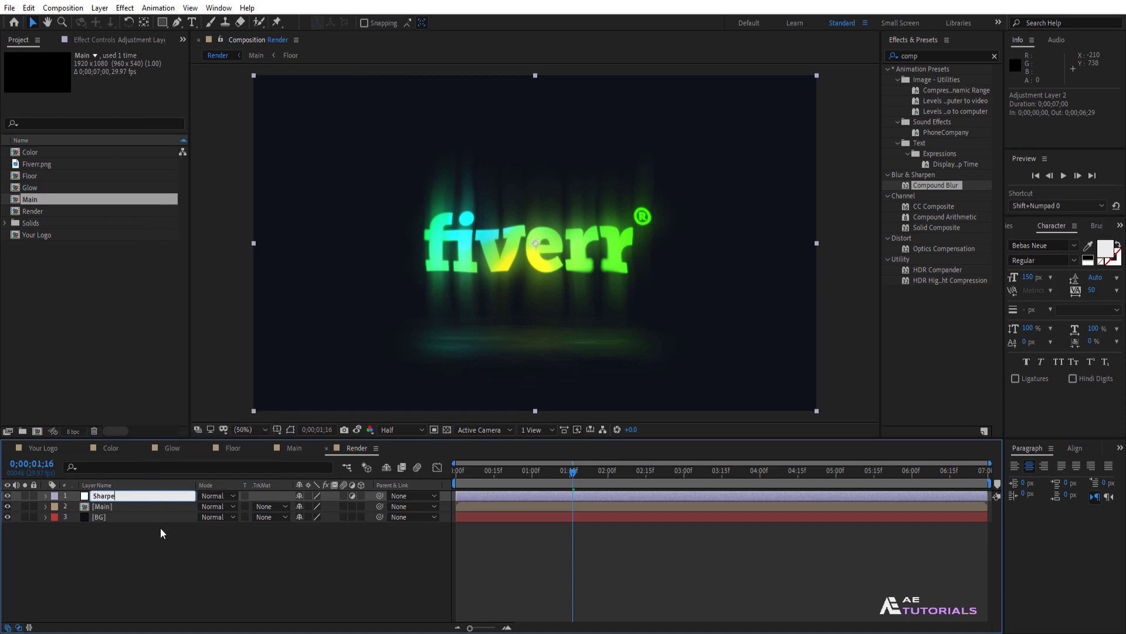
click(145, 538)
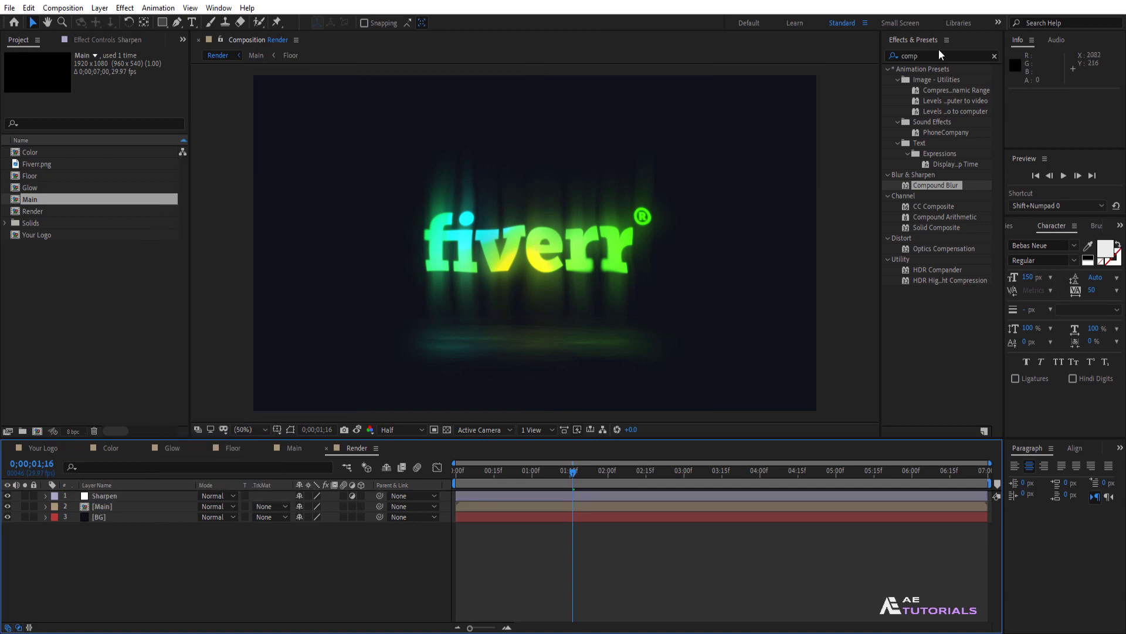
Apply the Sharpen effect to the Sharpen adjustment layer and set its Sharpen Amount to 20.
double_click(915, 57)
text(sharpen)
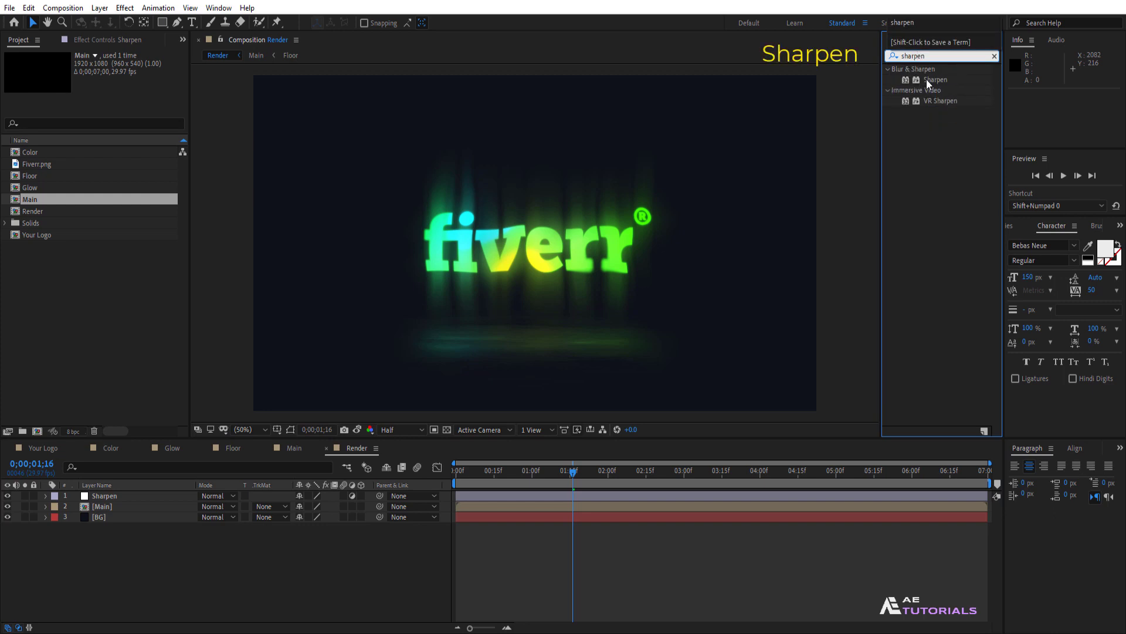
drag(930, 81, 129, 496)
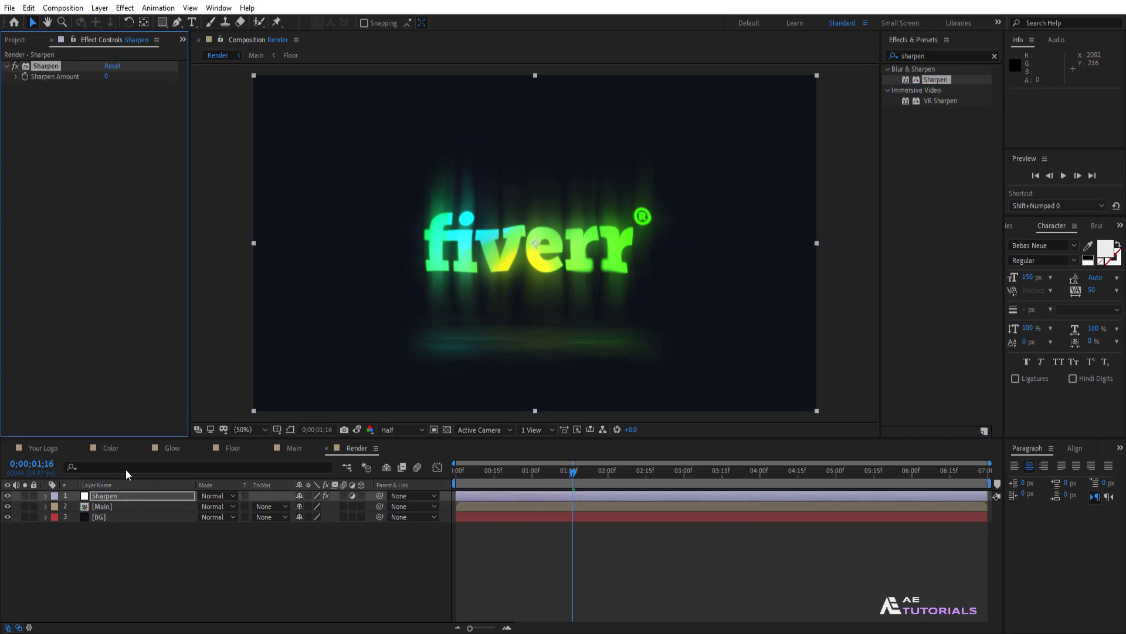
click(107, 77)
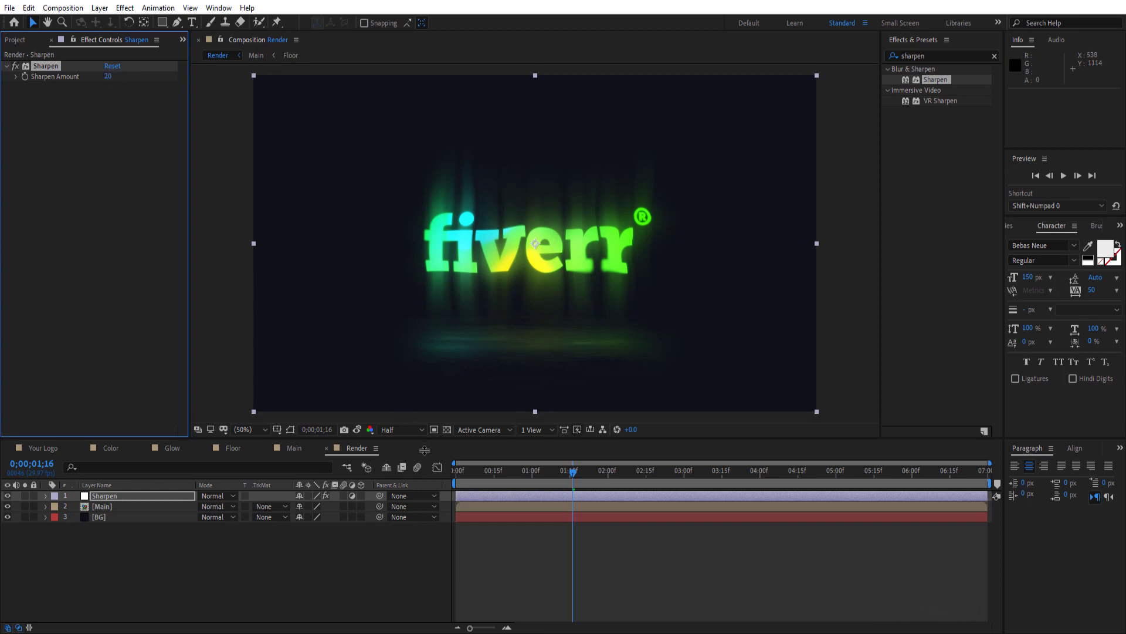
Enlarge the composition viewer and play back the Render animation from the start.
drag(424, 450, 424, 484)
drag(575, 524, 461, 524)
key(space)
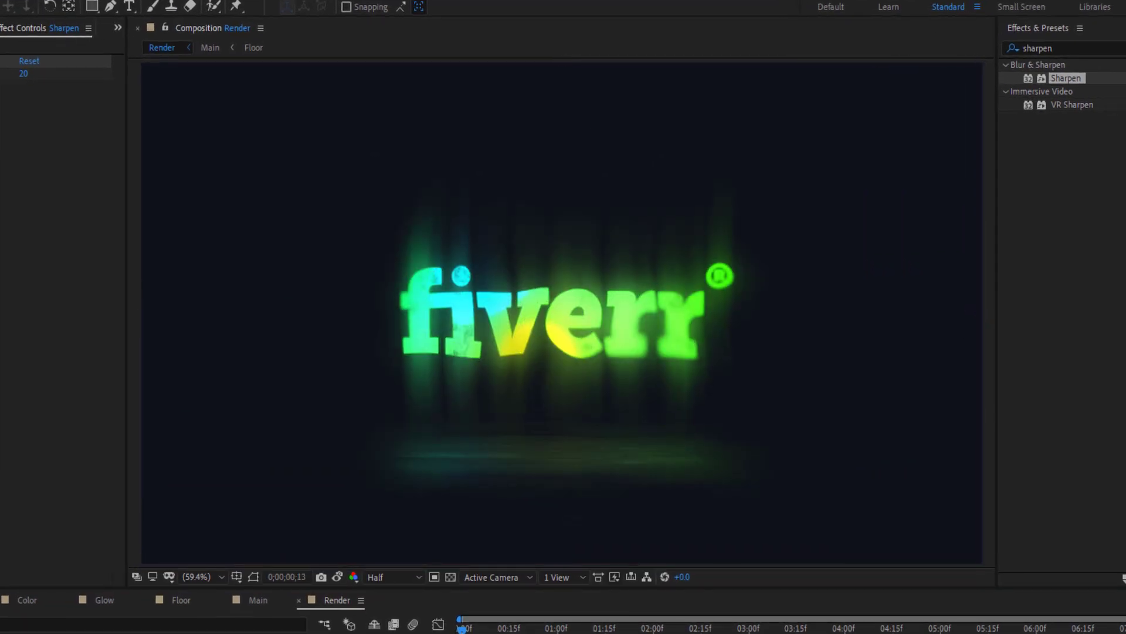